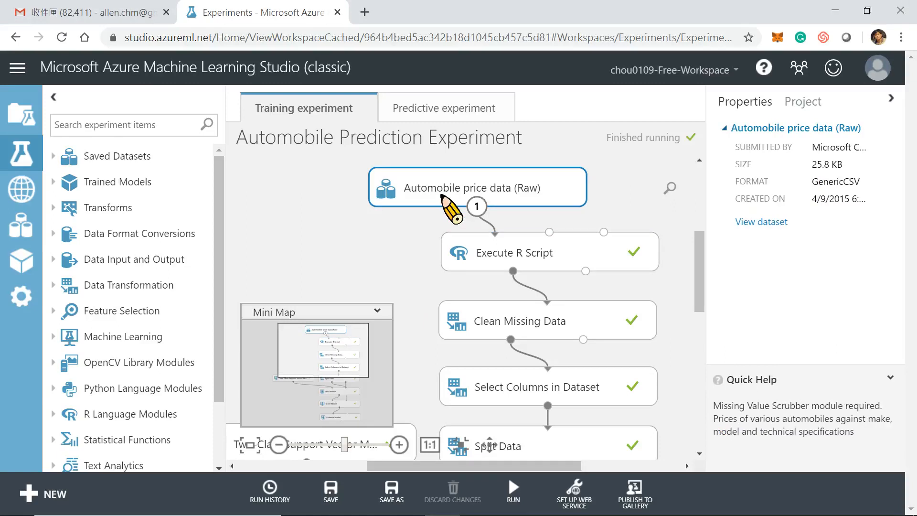
# Visualize the Automobile price data (Raw) dataset and display the statistics of its price column.
pyautogui.rightClick(441, 196)
pyautogui.moveTo(520, 306)
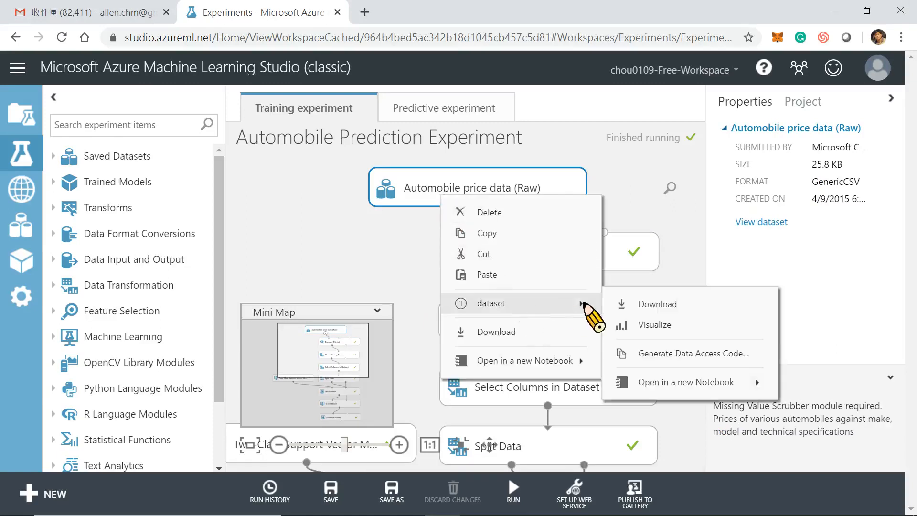
pyautogui.click(640, 268)
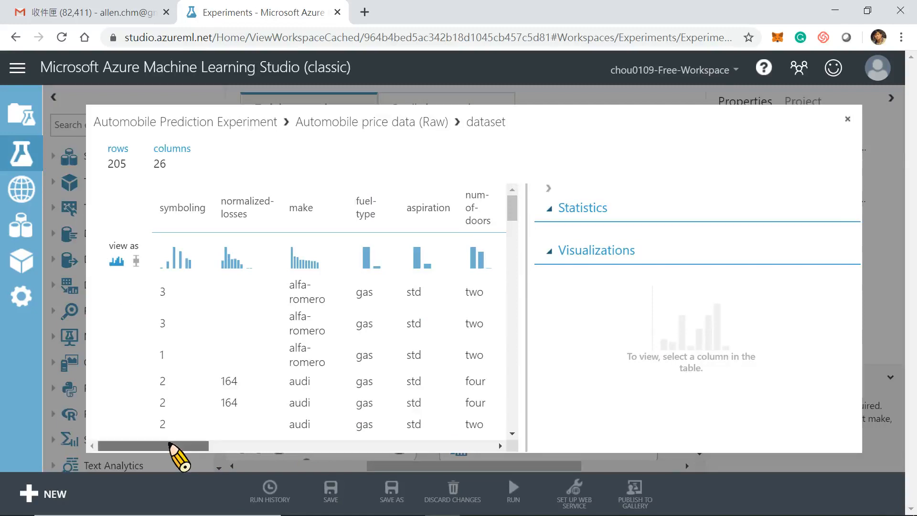
pyautogui.moveTo(169, 444); pyautogui.dragTo(462, 449)
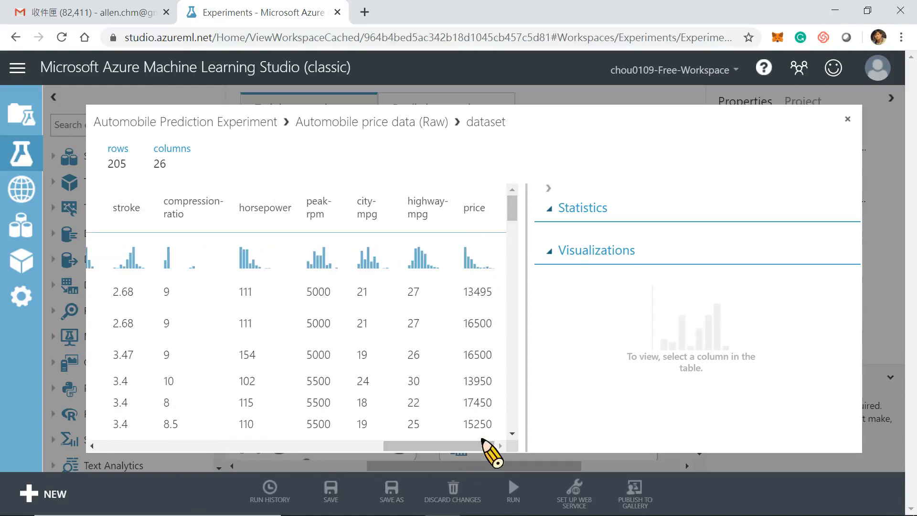
pyautogui.moveTo(514, 214)
pyautogui.mouseDown()
pyautogui.moveTo(515, 244)
pyautogui.moveTo(515, 209)
pyautogui.mouseUp()
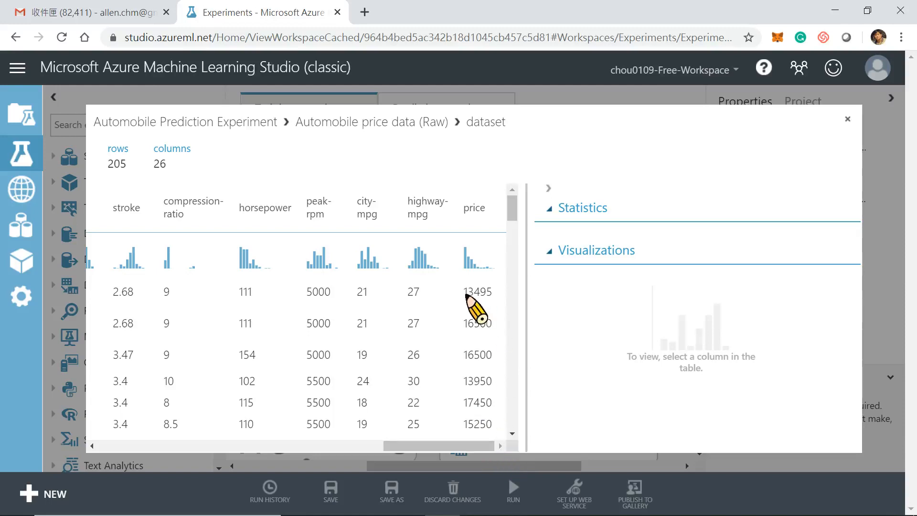
pyautogui.moveTo(466, 292); pyautogui.dragTo(495, 316)
pyautogui.click(497, 304)
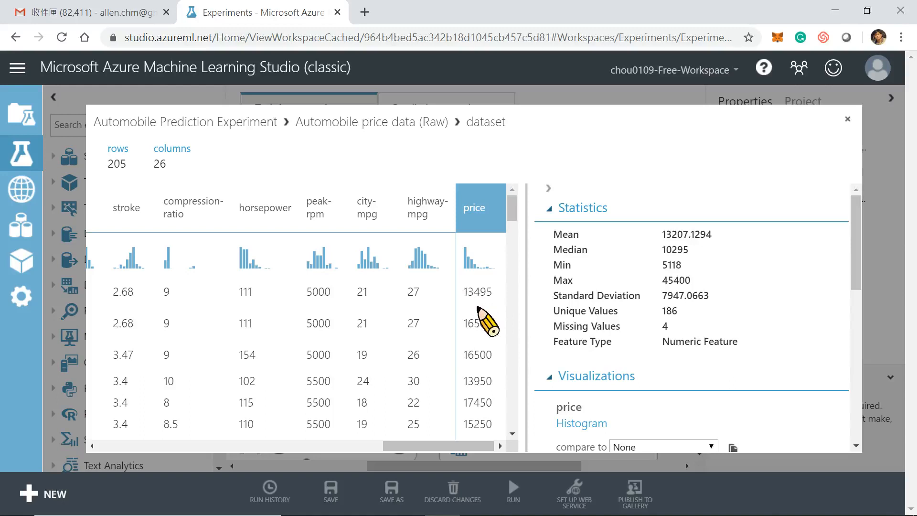
# Examine the price column's values through to the last rows and close the dataset visualization.
pyautogui.scroll(-1, 512, 210)
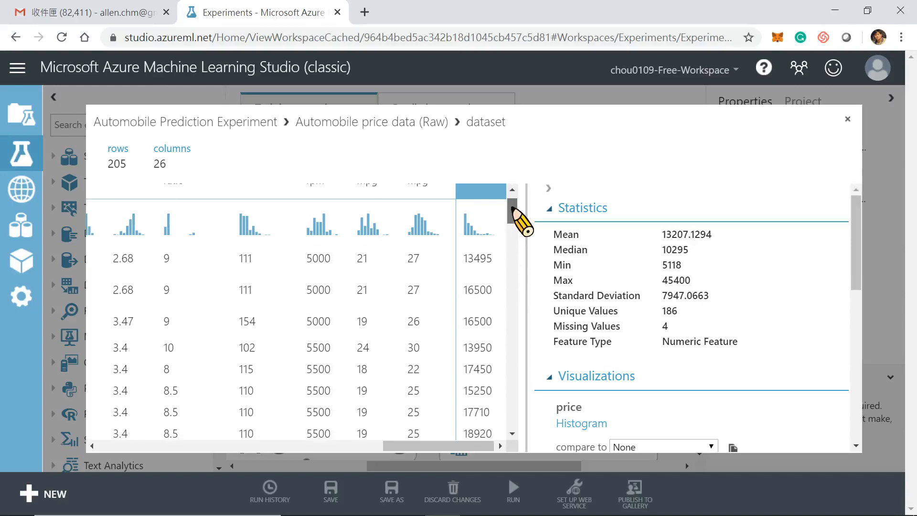
pyautogui.scroll(1, 516, 210)
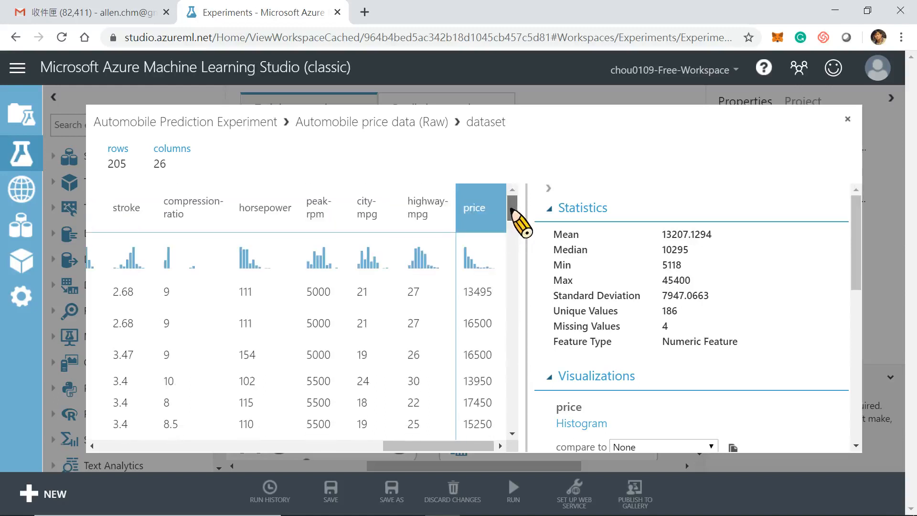
pyautogui.scroll(-1, 512, 214)
pyautogui.moveTo(513, 218); pyautogui.dragTo(512, 254)
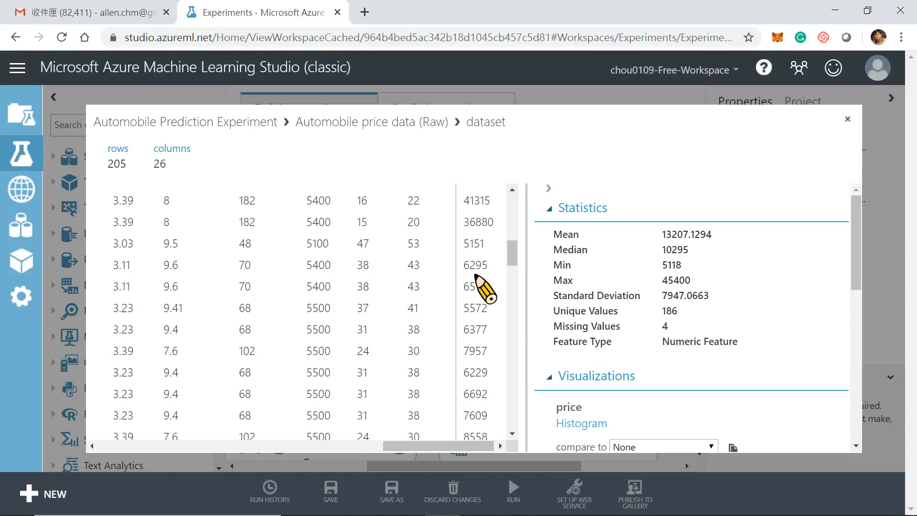
pyautogui.scroll(-3, 518, 262)
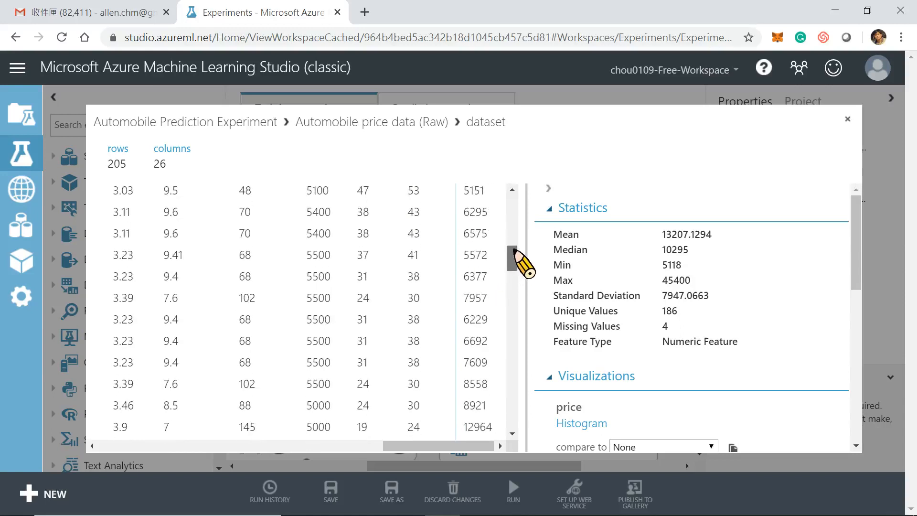
pyautogui.moveTo(515, 264); pyautogui.dragTo(517, 430)
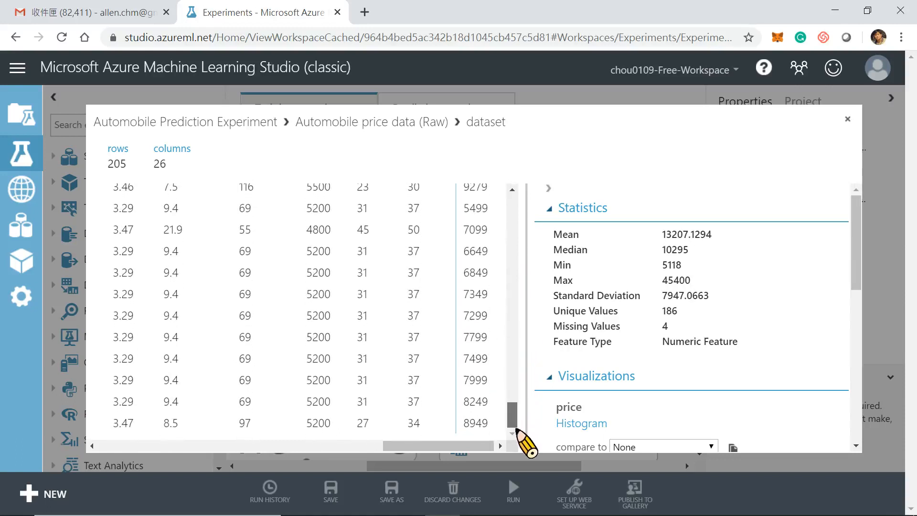
pyautogui.moveTo(517, 430)
pyautogui.mouseDown()
pyautogui.moveTo(517, 365)
pyautogui.moveTo(518, 422)
pyautogui.mouseUp()
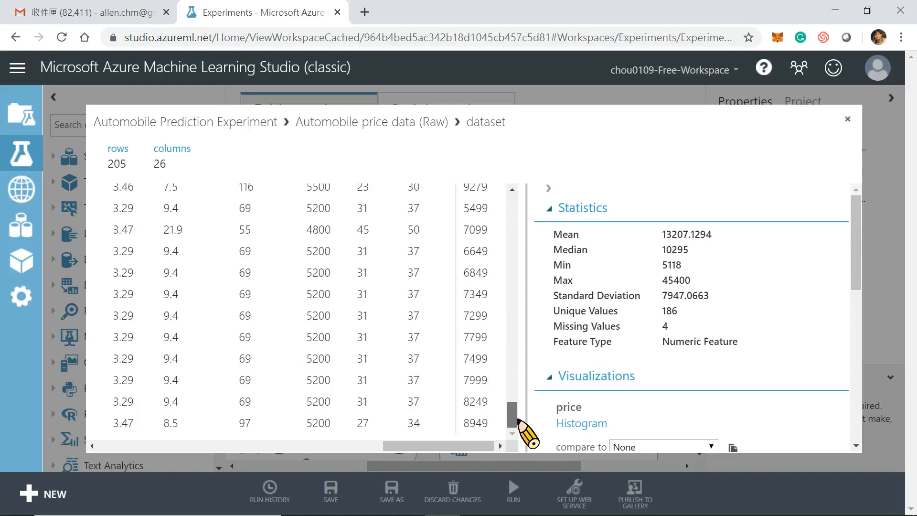
pyautogui.moveTo(518, 422)
pyautogui.mouseDown()
pyautogui.moveTo(525, 200)
pyautogui.moveTo(533, 324)
pyautogui.moveTo(526, 313)
pyautogui.moveTo(524, 433)
pyautogui.mouseUp()
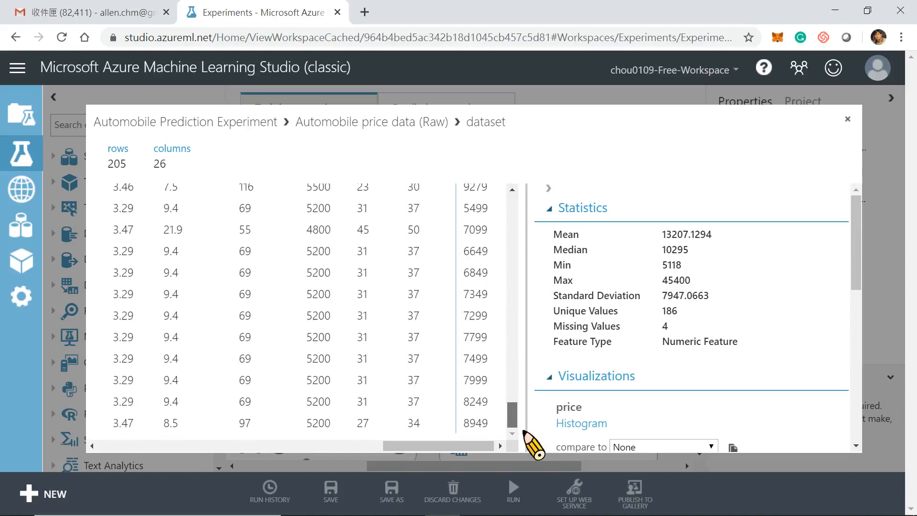
pyautogui.moveTo(525, 433); pyautogui.dragTo(530, 204)
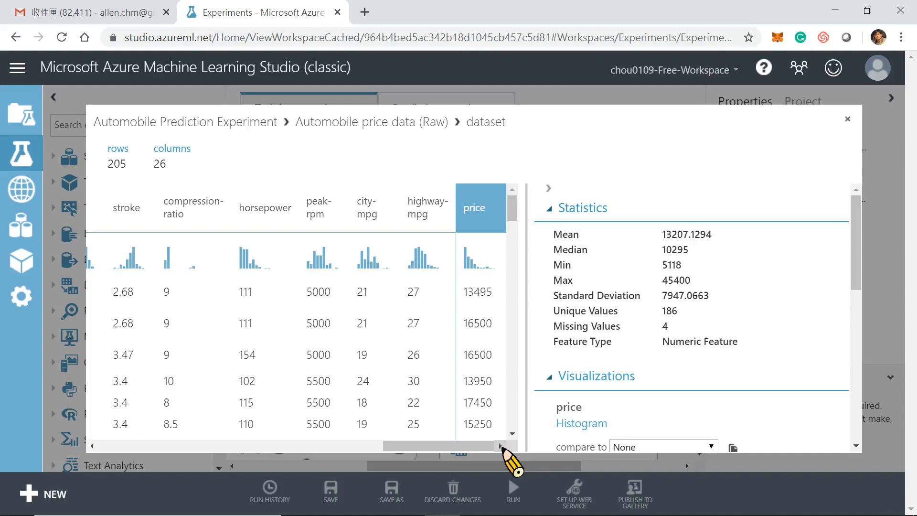
pyautogui.click(848, 119)
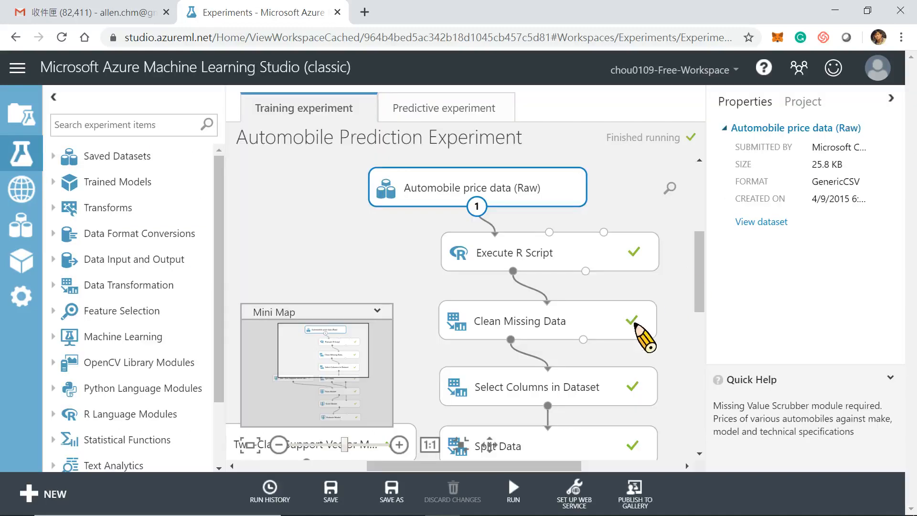
# Move the Automobile price data (Raw) module farther left on the experiment canvas and keep the Execute R Script module selected.
pyautogui.click(580, 249)
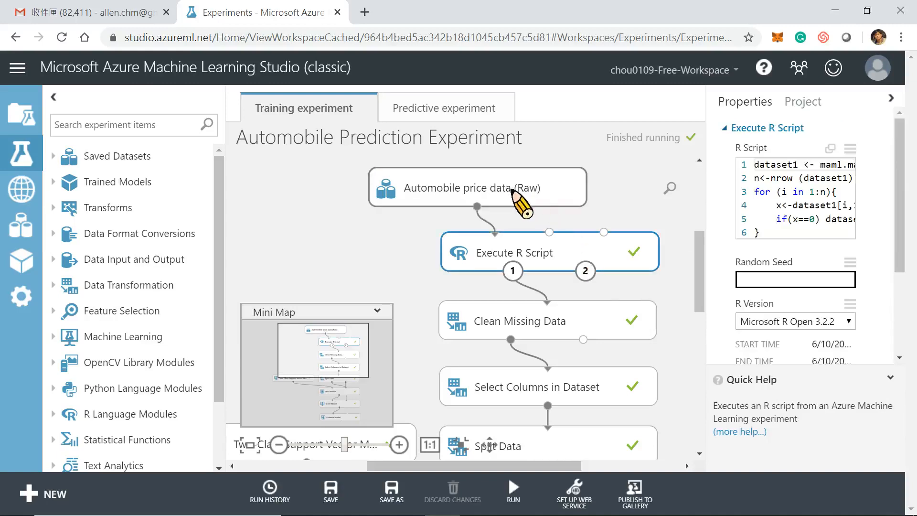
pyautogui.moveTo(532, 191); pyautogui.dragTo(429, 191)
pyautogui.click(637, 263)
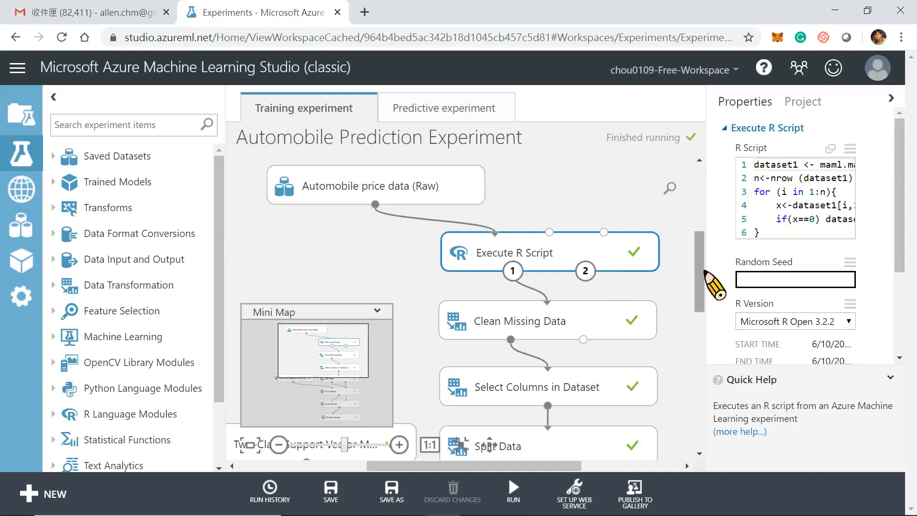
pyautogui.moveTo(319, 361); pyautogui.dragTo(338, 354)
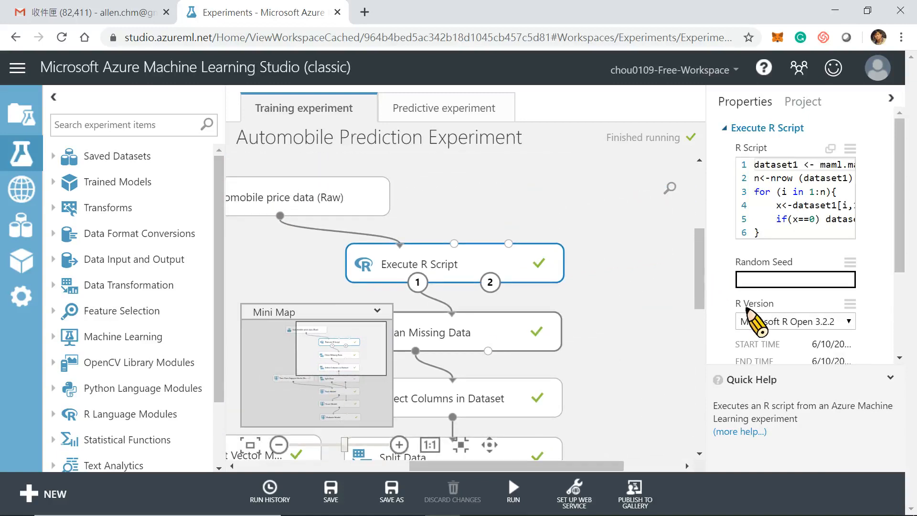
# Widen the properties area and enlarge the R Script editor to read the whole Execute R Script code.
pyautogui.moveTo(707, 308); pyautogui.dragTo(532, 313)
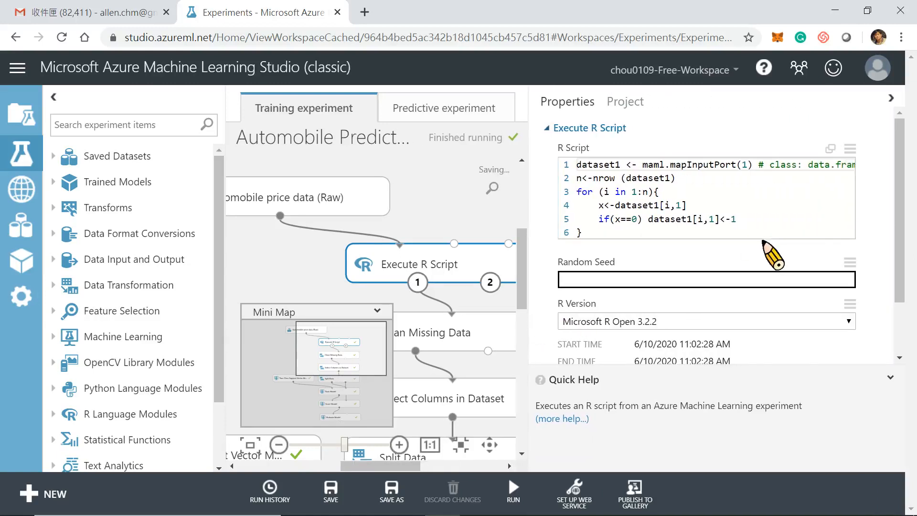
pyautogui.moveTo(765, 240); pyautogui.dragTo(762, 295)
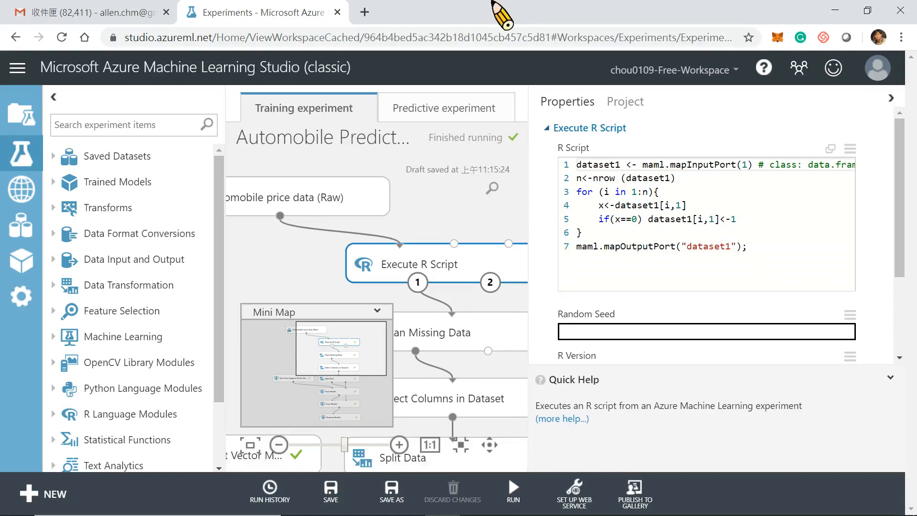
pyautogui.moveTo(491, 1)
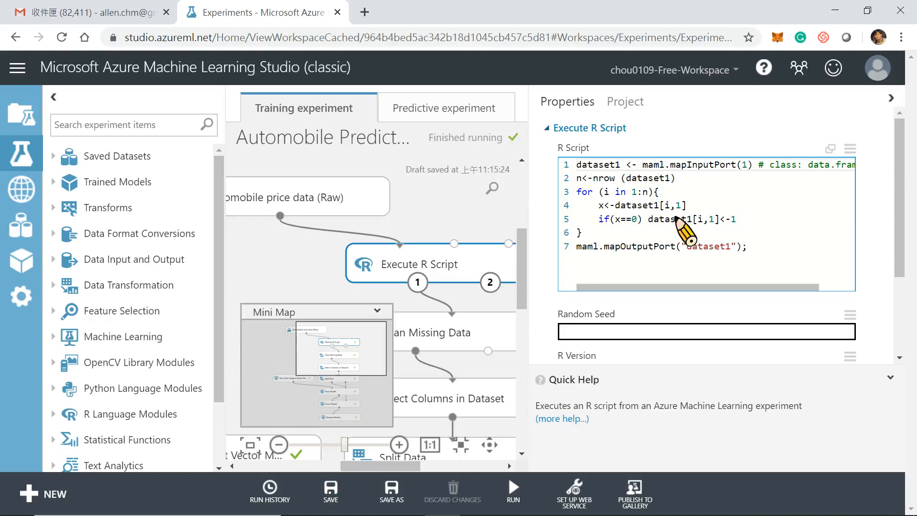
pyautogui.click(635, 220)
pyautogui.click(584, 246)
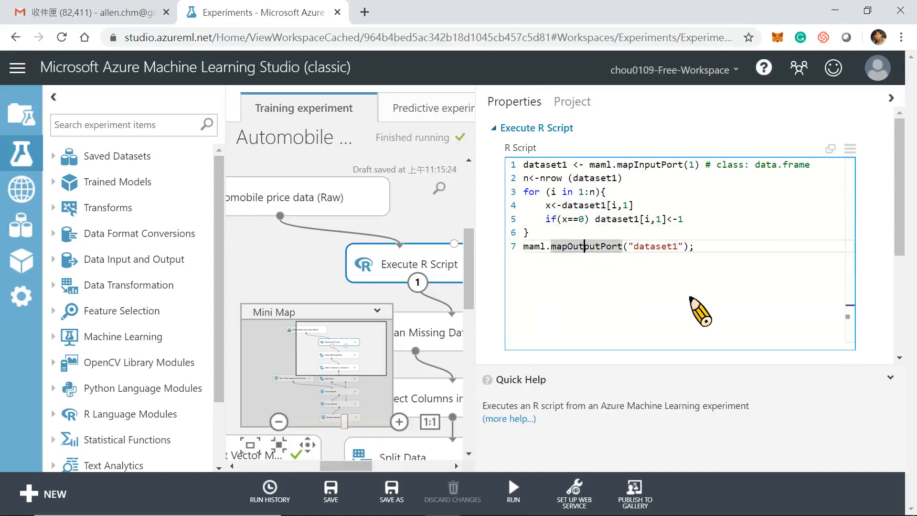
pyautogui.click(693, 301)
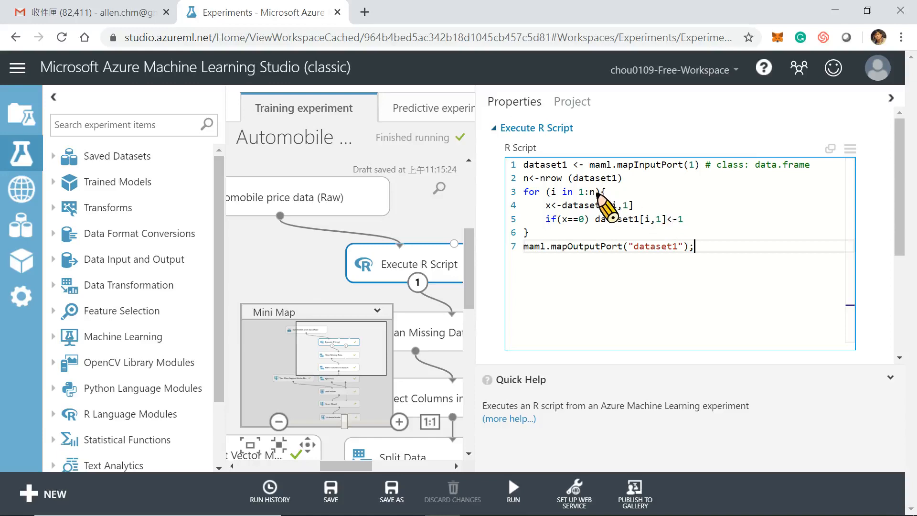
# Insert the line ncol(dataset1) directly below the nrow line in the R script.
pyautogui.click(626, 180)
pyautogui.press('Return')
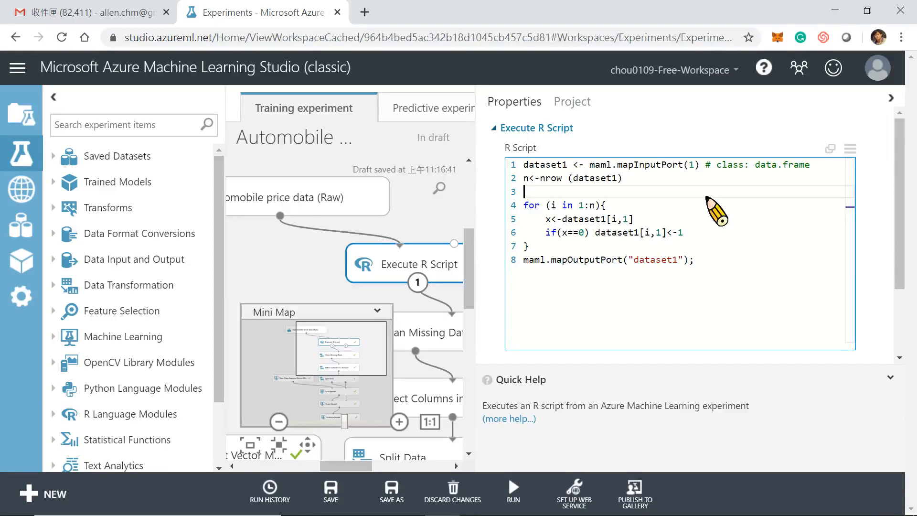
pyautogui.write('n')
pyautogui.write('col')
pyautogui.write('(')
pyautogui.write('datase')
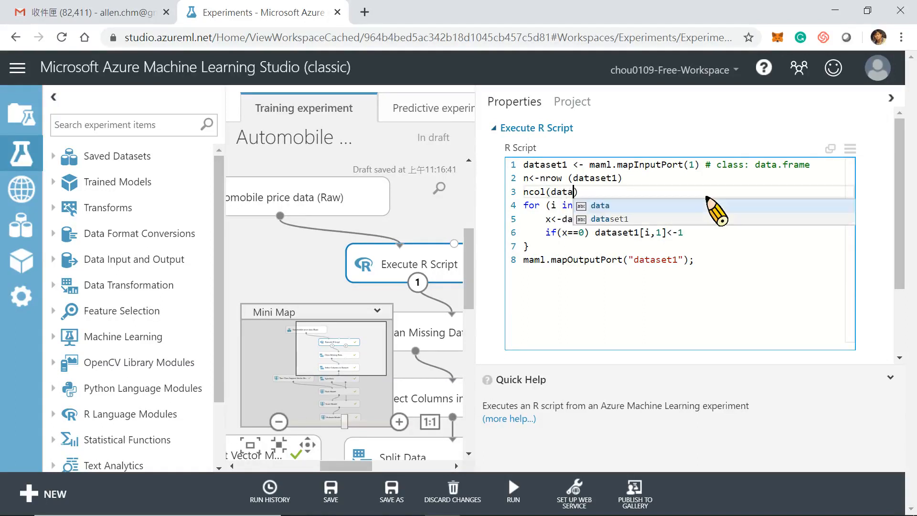
pyautogui.write('t1')
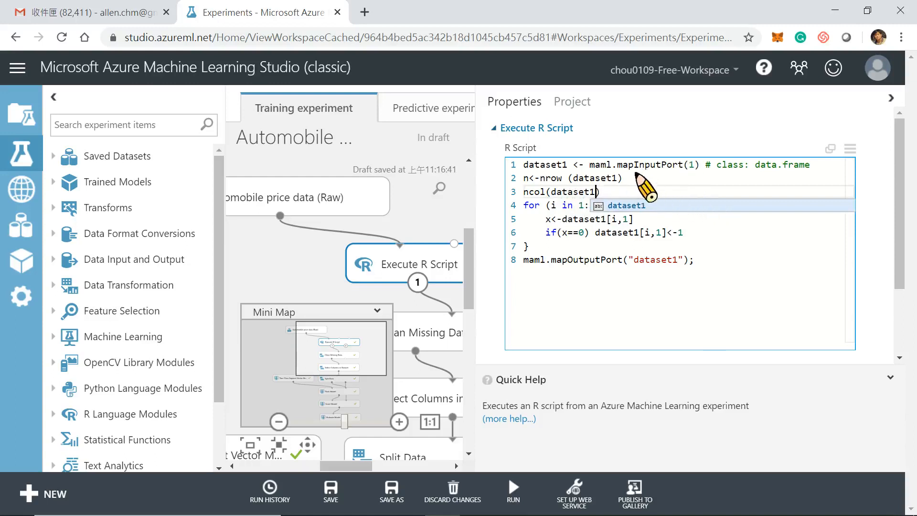
# Assign the ncol(dataset1) expression on line 3 of the script to the variable cl with <-.
pyautogui.click(525, 193)
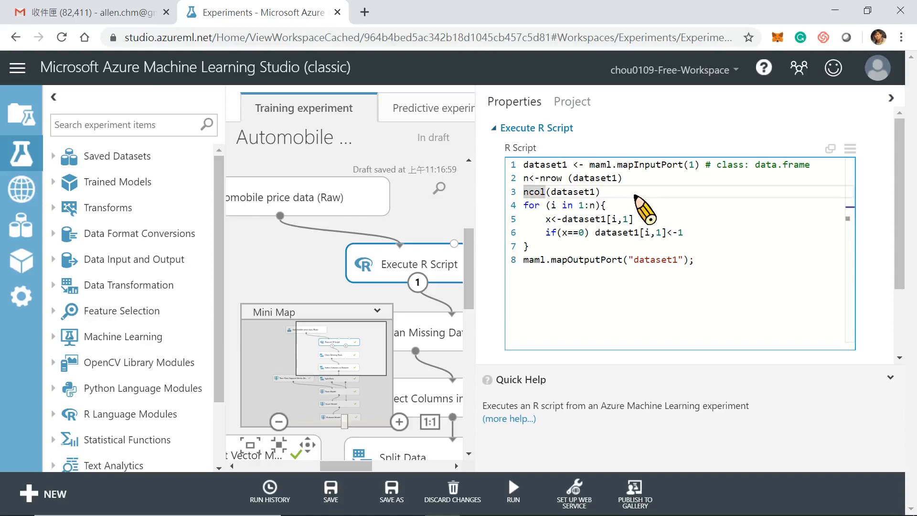
pyautogui.write('cl')
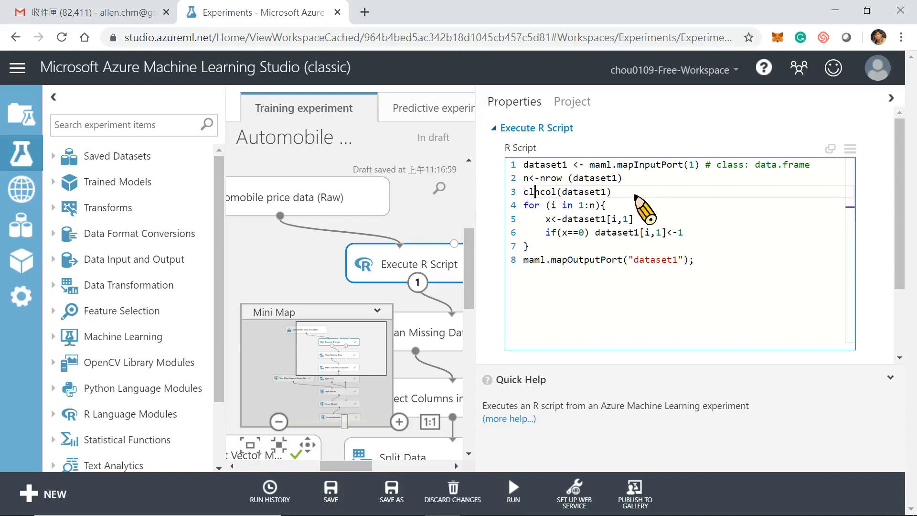
pyautogui.write('<-n')
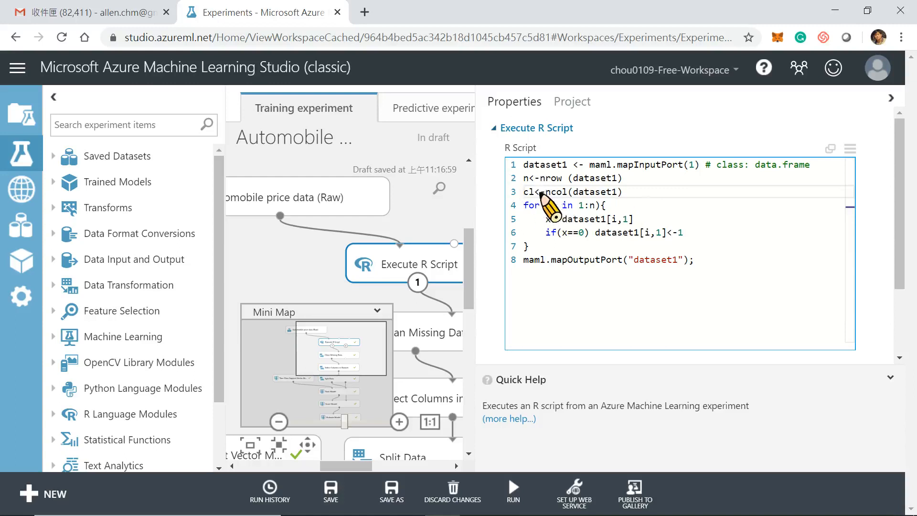
pyautogui.press('Tab')
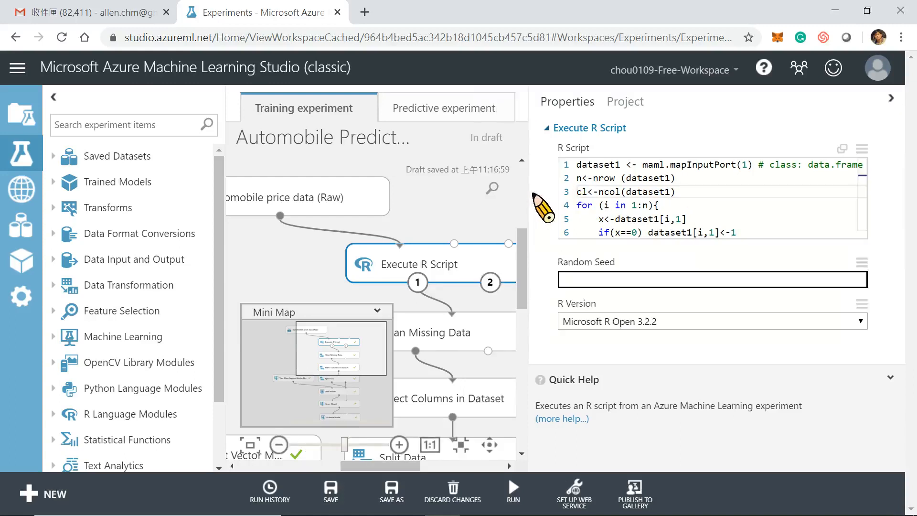
pyautogui.click(586, 192)
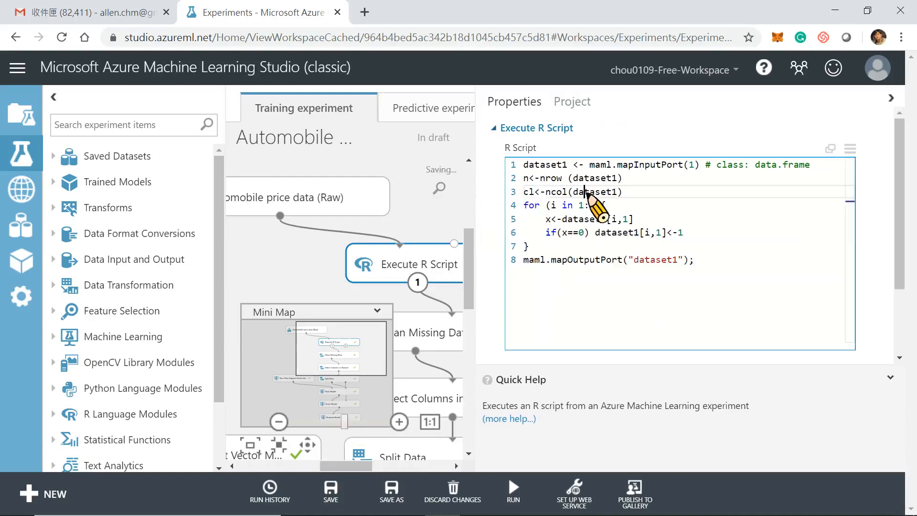
# Insert the line as.integer(x) directly below x<-dataset1[i,1] inside the for loop of the R script.
pyautogui.click(609, 208)
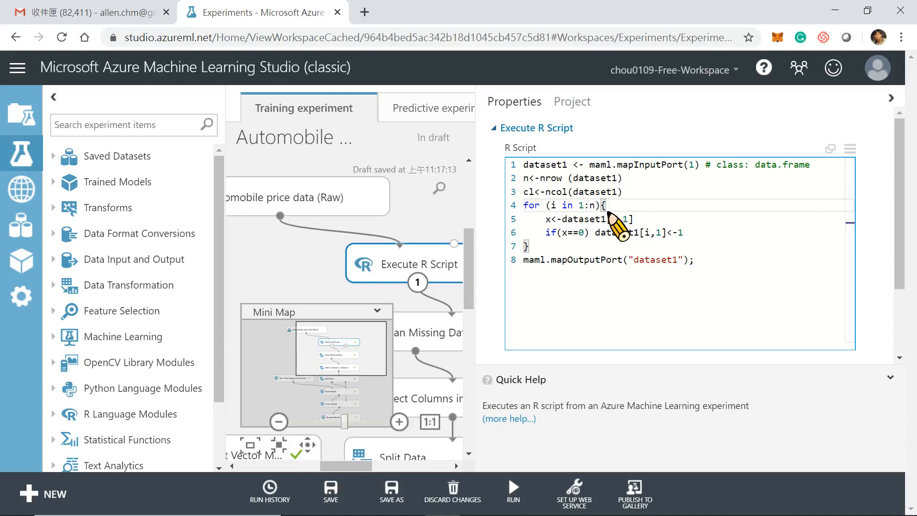
pyautogui.click(648, 220)
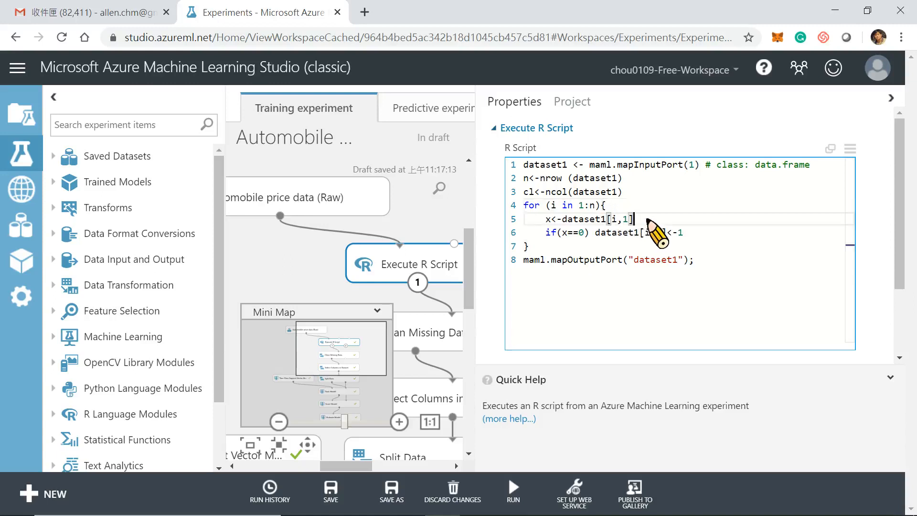
pyautogui.press('Return')
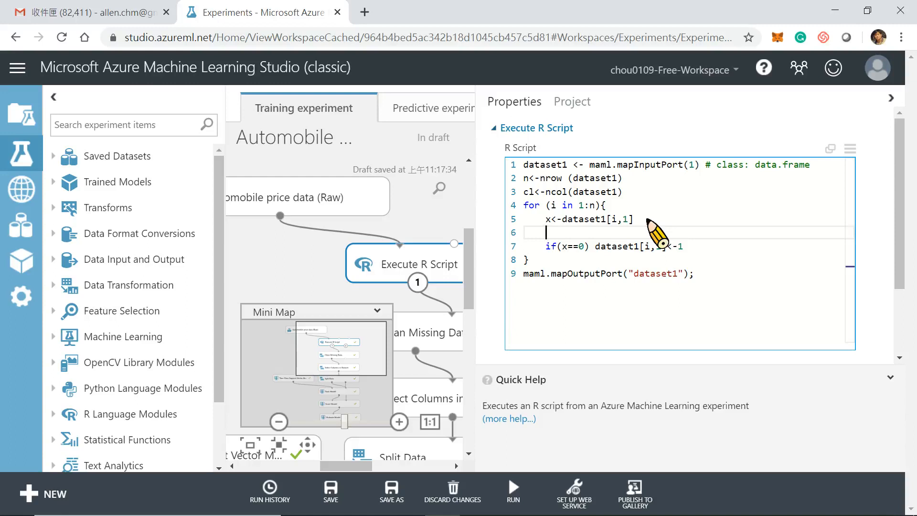
pyautogui.write('as.in')
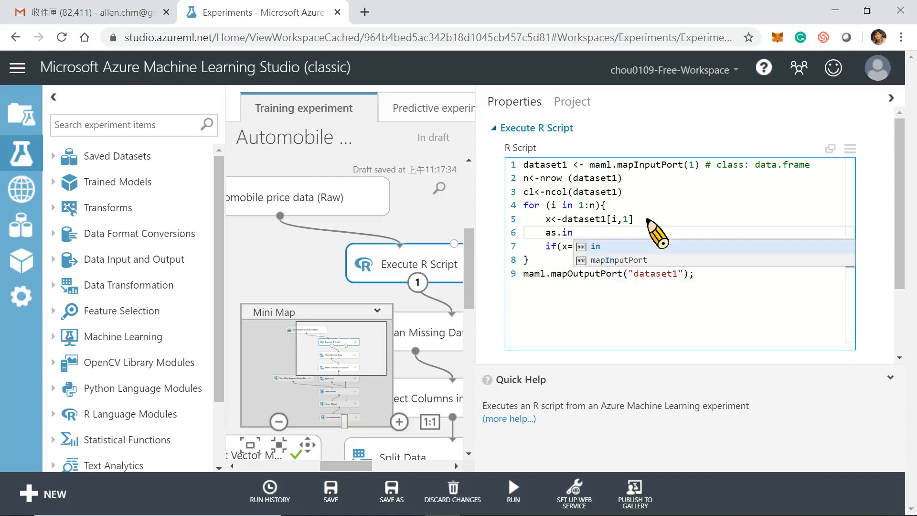
pyautogui.write('teger')
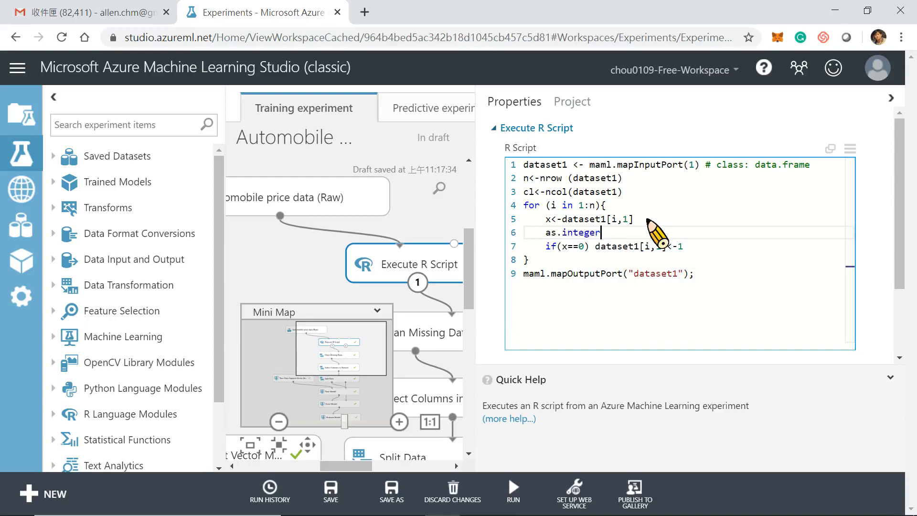
pyautogui.write('()')
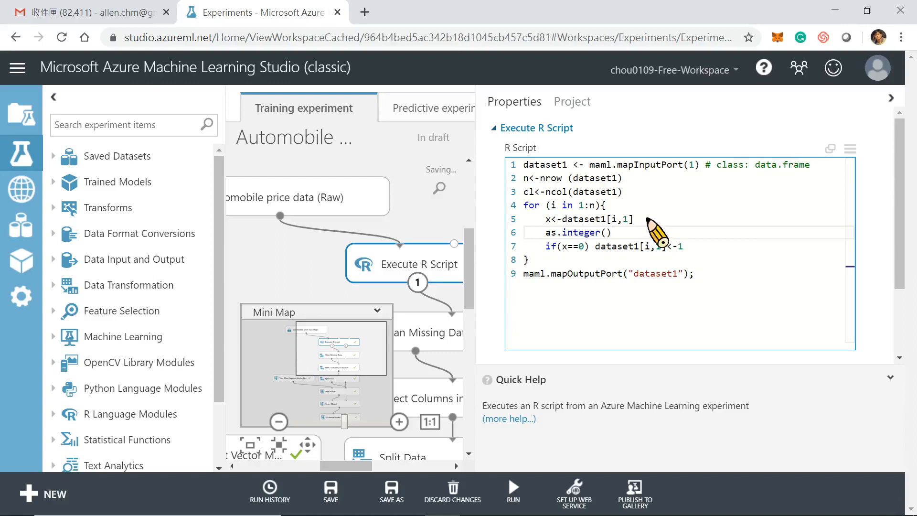
pyautogui.click(607, 232)
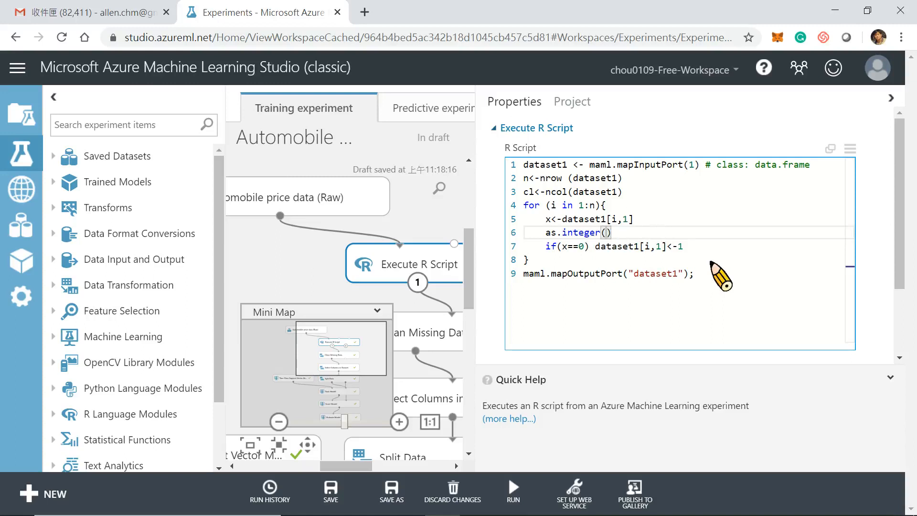
pyautogui.write('x')
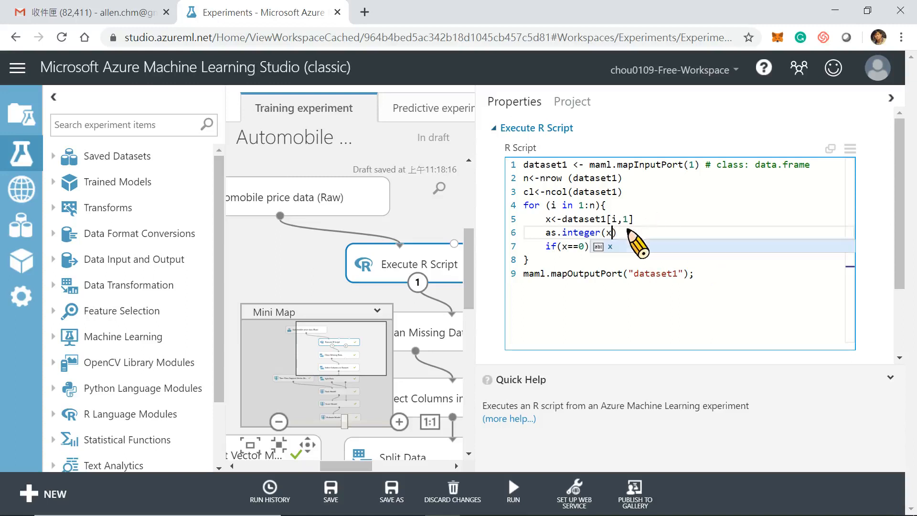
# Assign the as.integer(x) expression on line 6 back to the variable x with <-.
pyautogui.click(547, 233)
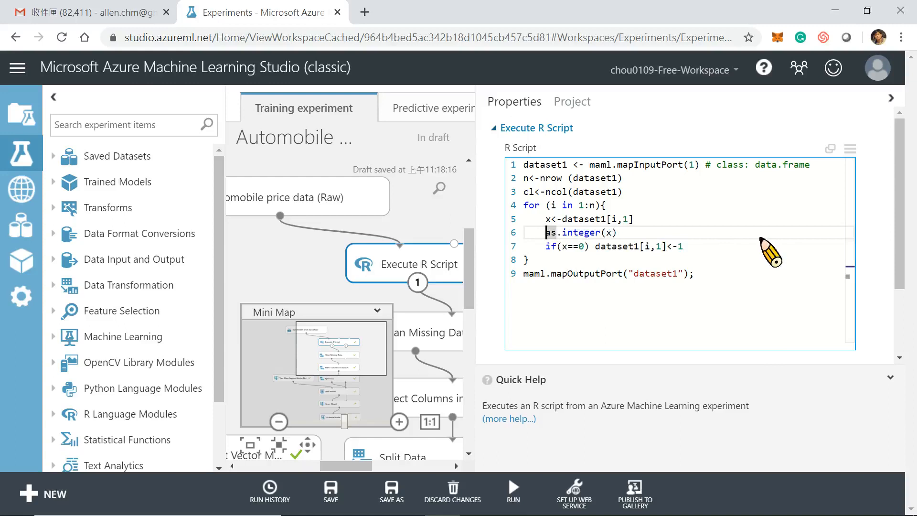
pyautogui.write('x<-')
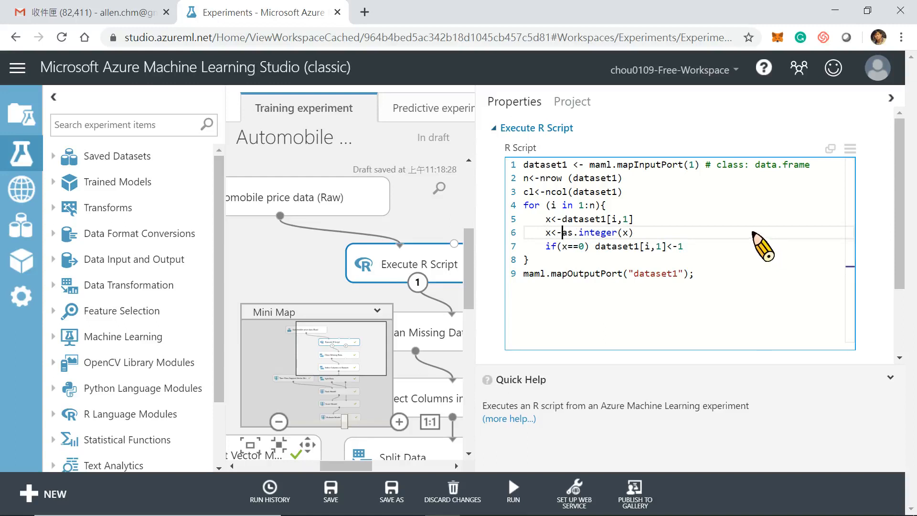
pyautogui.click(548, 233)
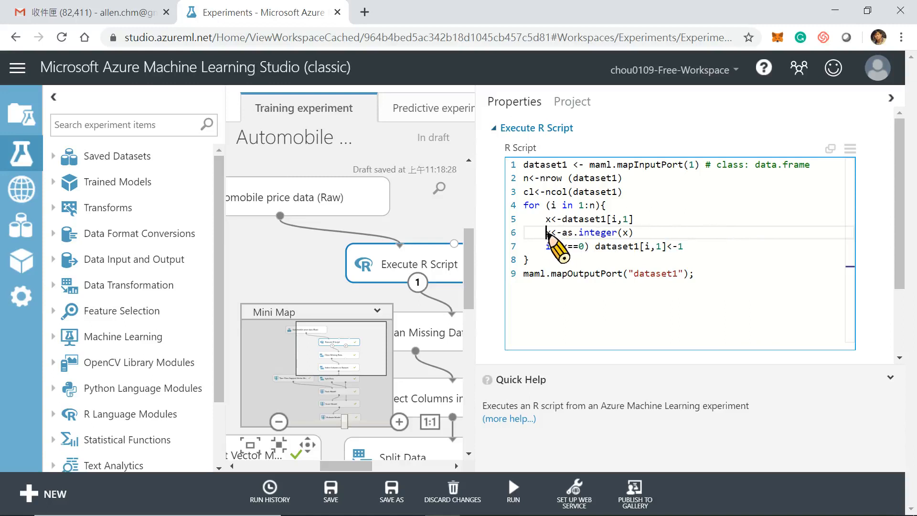
pyautogui.click(644, 235)
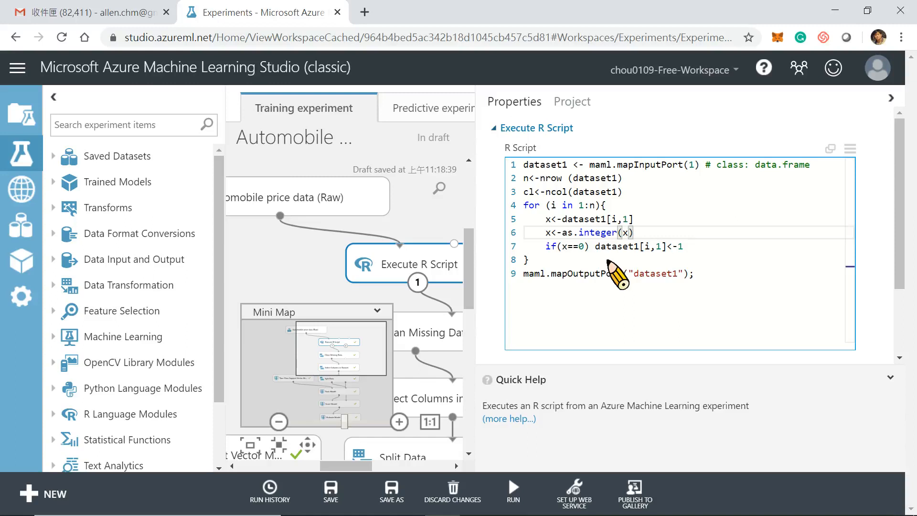
# Visualize the Automobile price data (Raw) dataset and examine the price column for missing values.
pyautogui.click(325, 199)
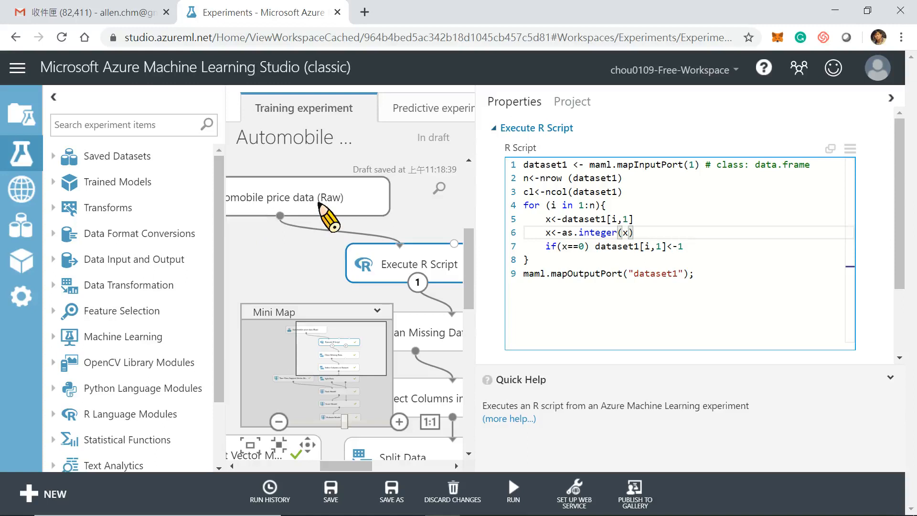
pyautogui.rightClick(342, 199)
pyautogui.moveTo(432, 313)
pyautogui.click(586, 329)
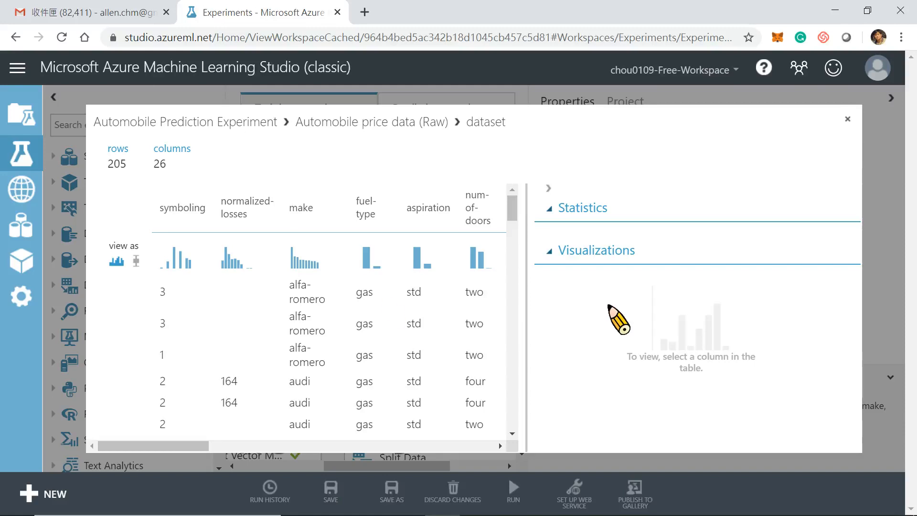
pyautogui.moveTo(158, 448); pyautogui.dragTo(459, 462)
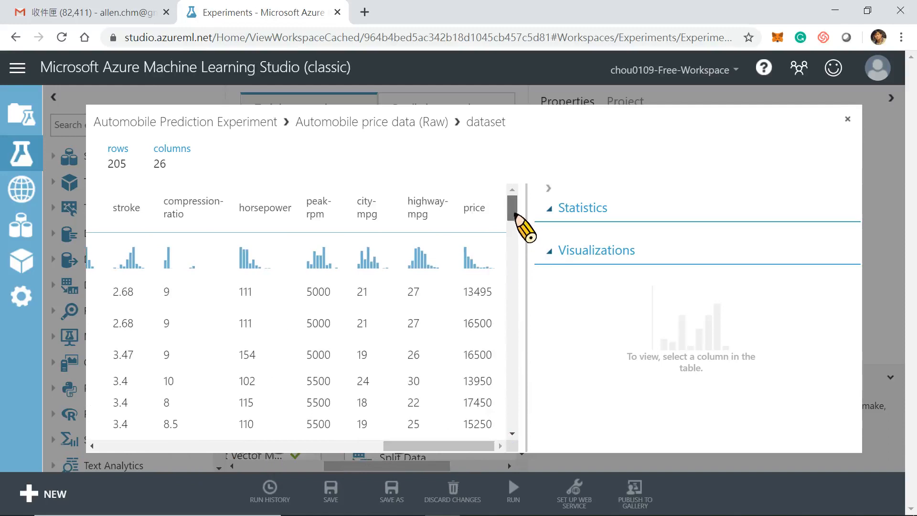
pyautogui.moveTo(518, 215); pyautogui.dragTo(516, 229)
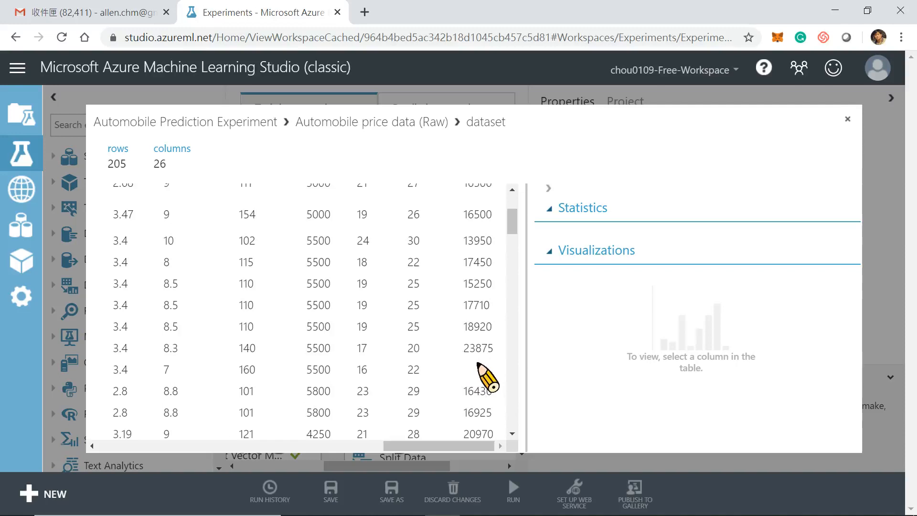
pyautogui.click(848, 118)
# Add the condition if(is.na(x)) on a new line below x<-as.integer(x) in the Execute R Script code.
pyautogui.click(415, 266)
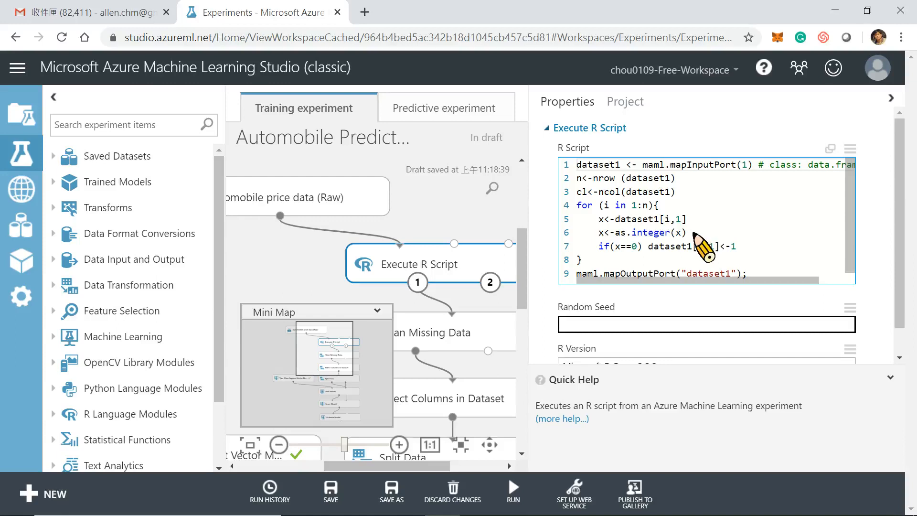
pyautogui.click(696, 233)
pyautogui.press('Return')
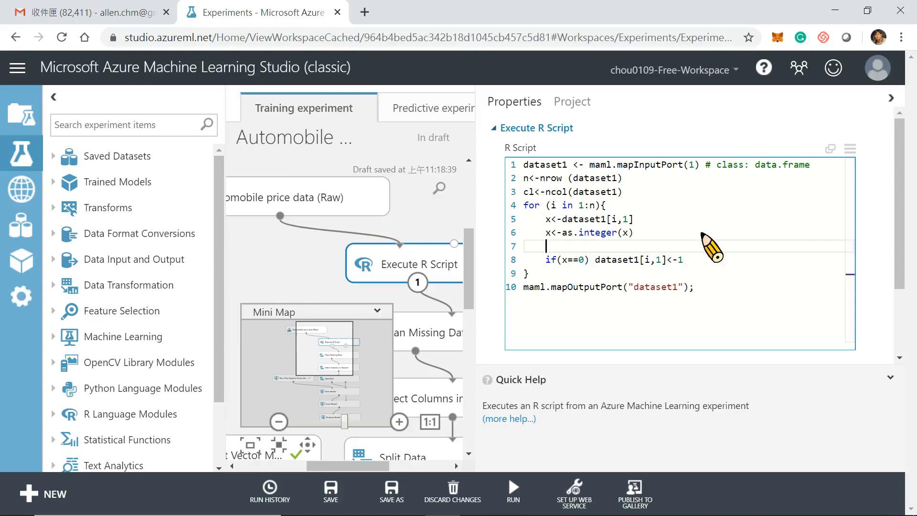
pyautogui.write('if')
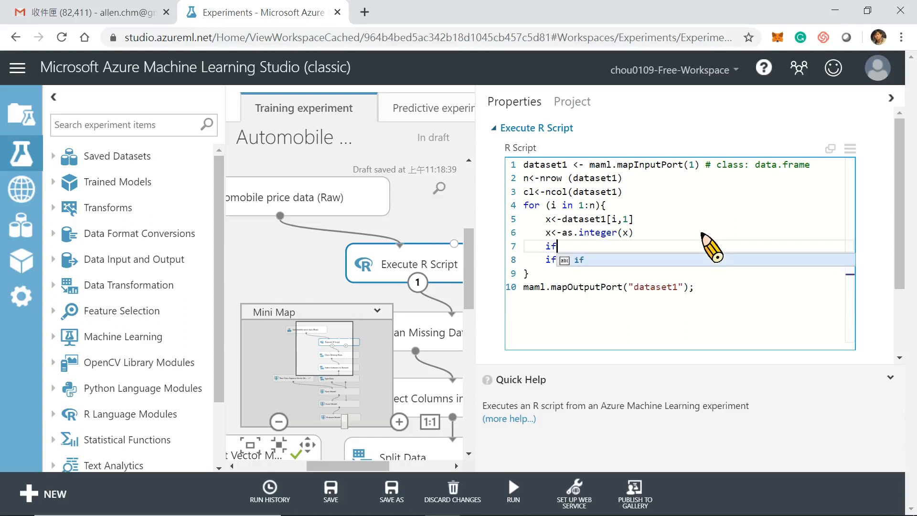
pyautogui.write('()')
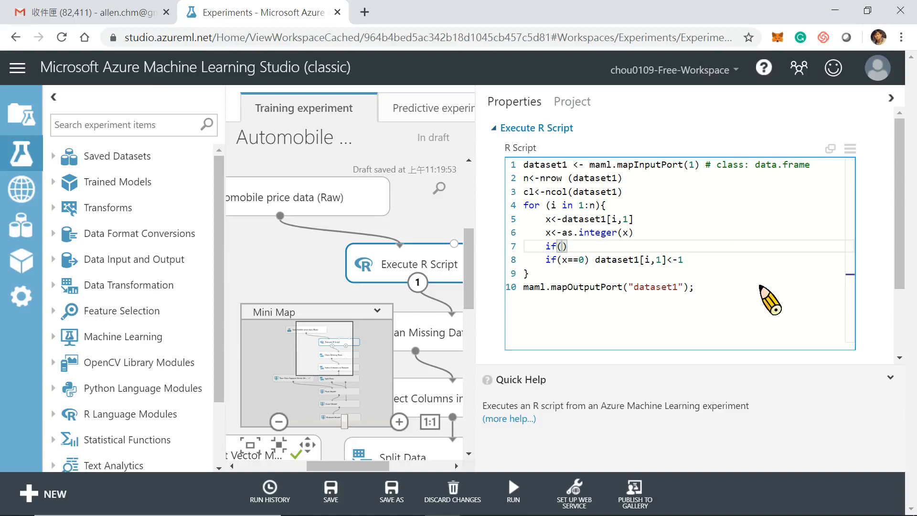
pyautogui.write('is.na()')
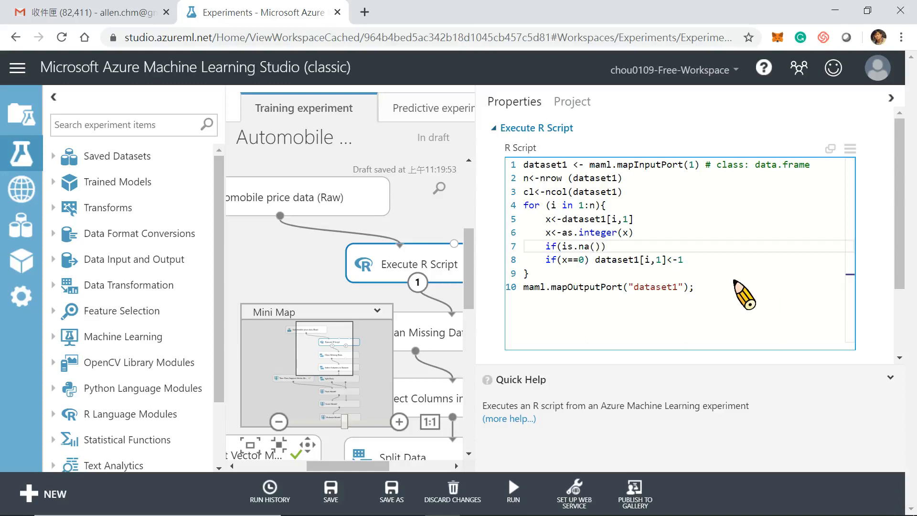
pyautogui.click(596, 245)
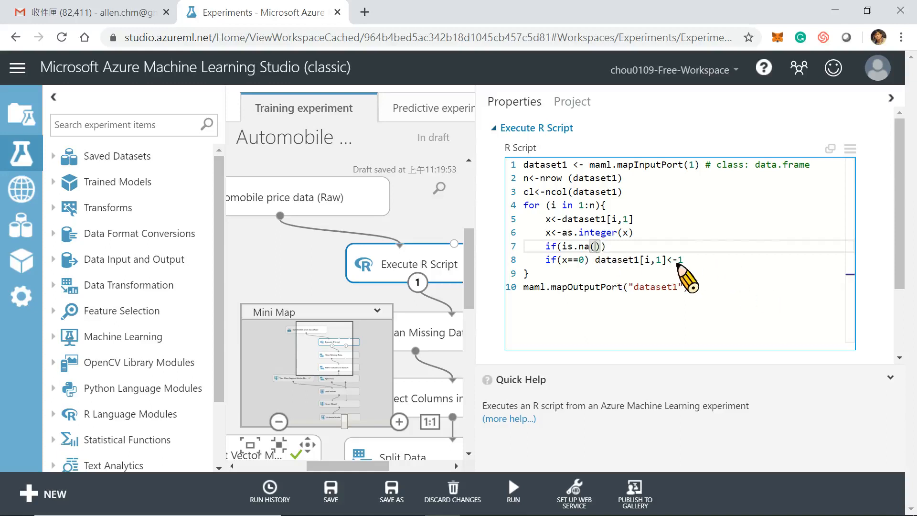
pyautogui.write('x')
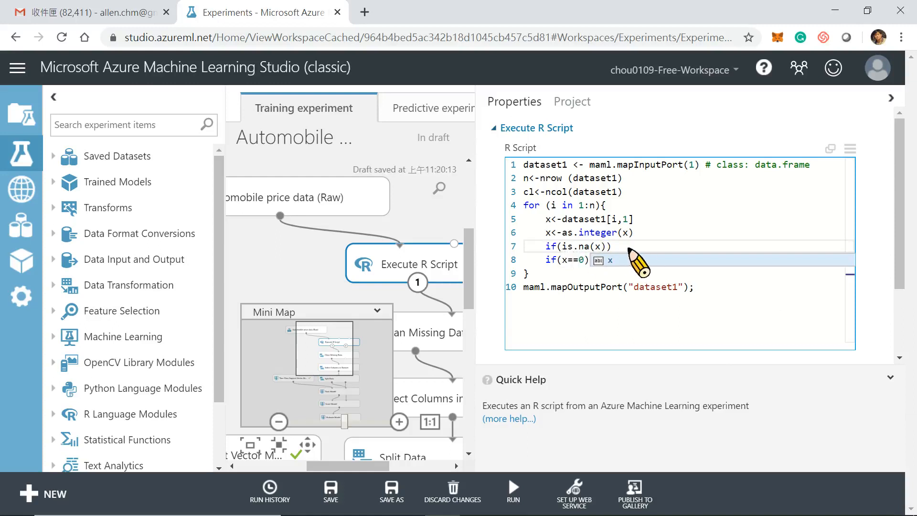
pyautogui.click(766, 251)
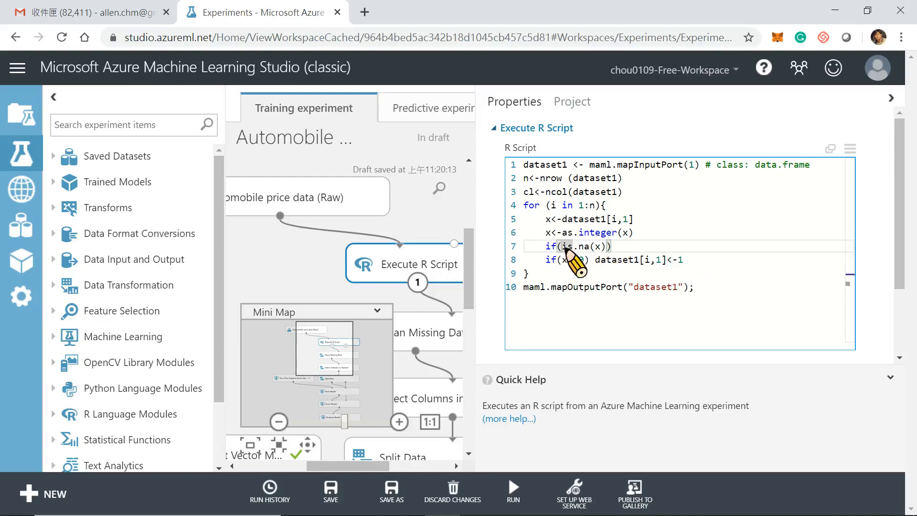
# Negate the is.na(x) condition on line 7 by putting ! in front of it.
pyautogui.moveTo(564, 245); pyautogui.dragTo(604, 247)
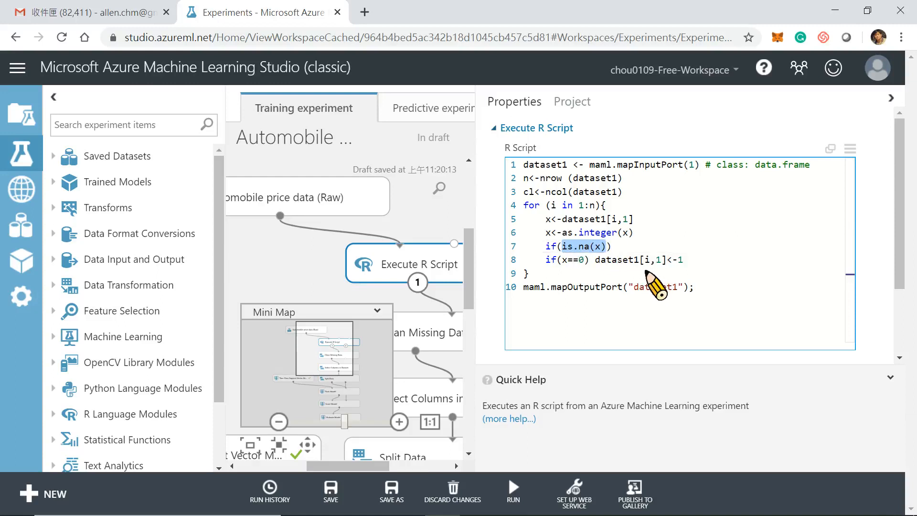
pyautogui.click(562, 246)
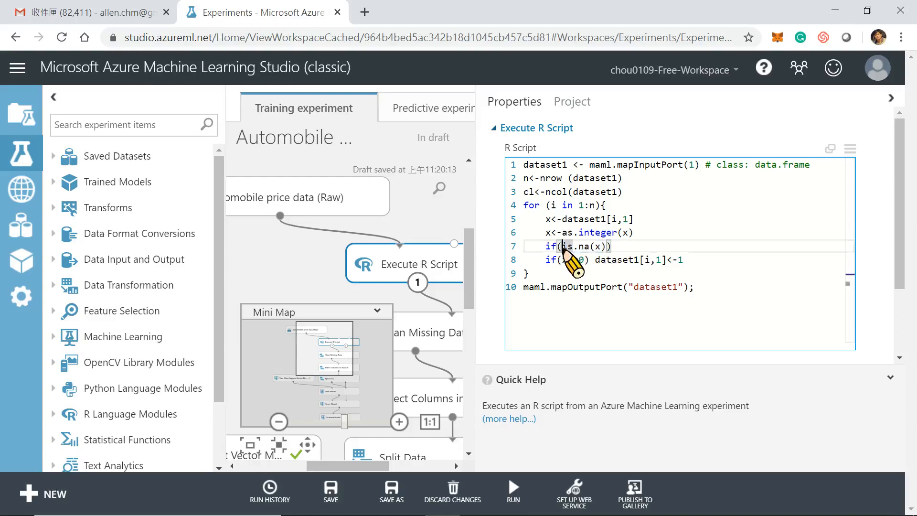
pyautogui.moveTo(561, 245); pyautogui.dragTo(605, 246)
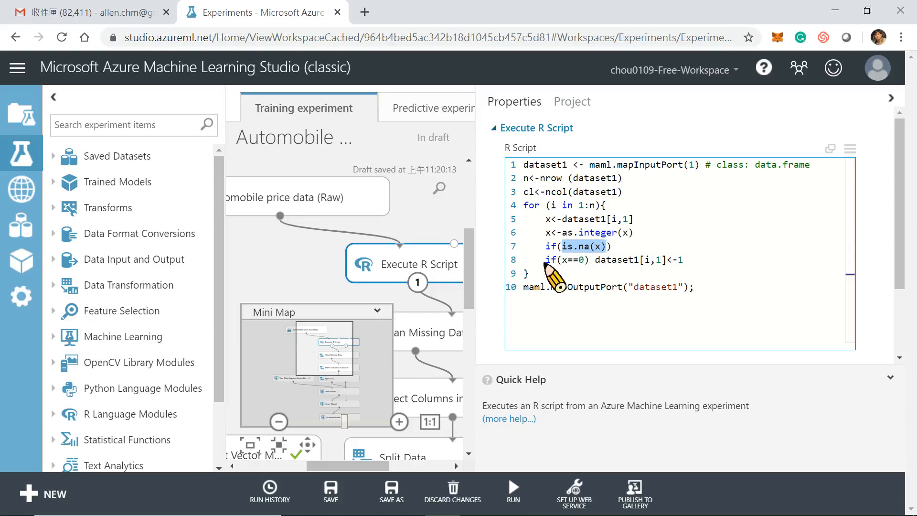
pyautogui.moveTo(545, 262)
pyautogui.mouseDown()
pyautogui.moveTo(703, 261)
pyautogui.moveTo(700, 270)
pyautogui.mouseUp()
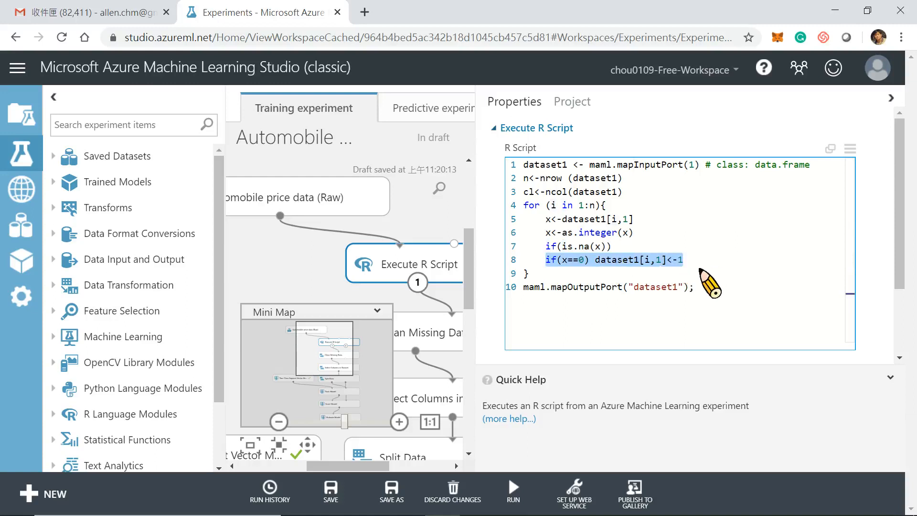
pyautogui.click(563, 247)
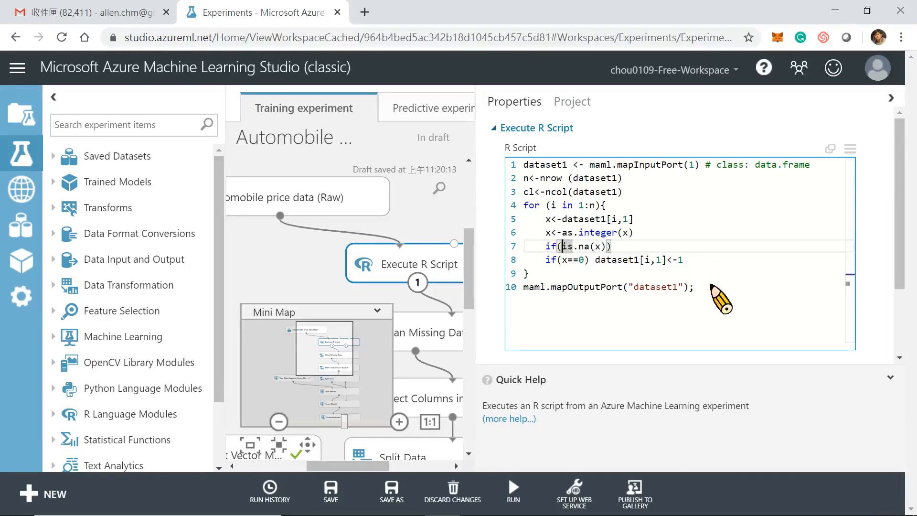
pyautogui.write('!')
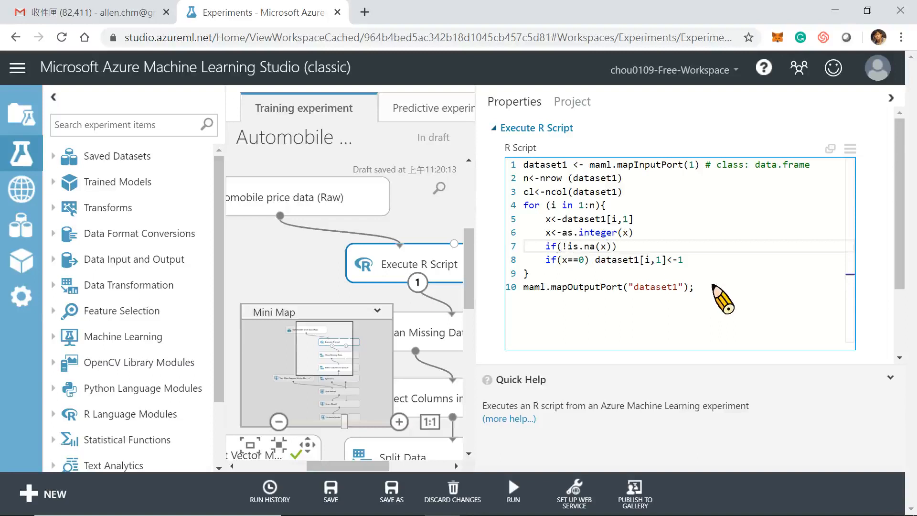
# Enclose the if(x==0) dataset1[i,1]<-1 statement in curly braces as the body of the if(!is.na(x)) condition.
pyautogui.click(635, 248)
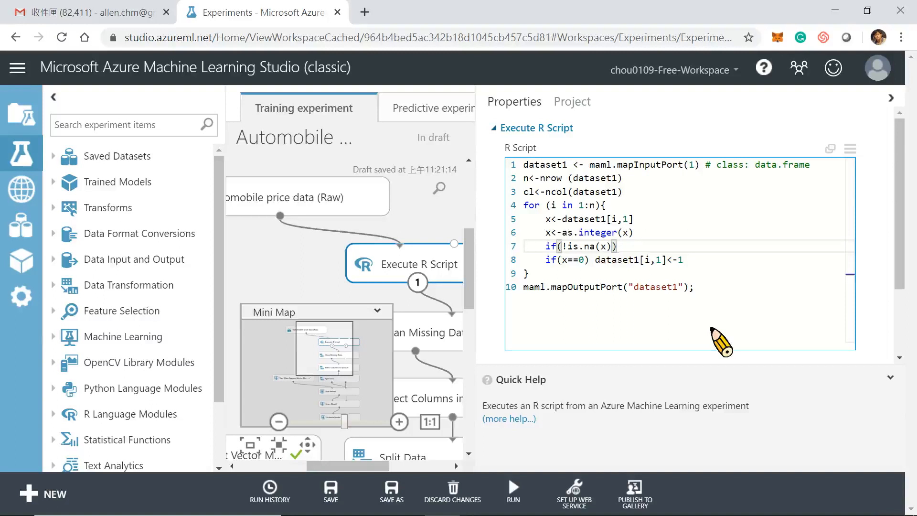
pyautogui.write('{')
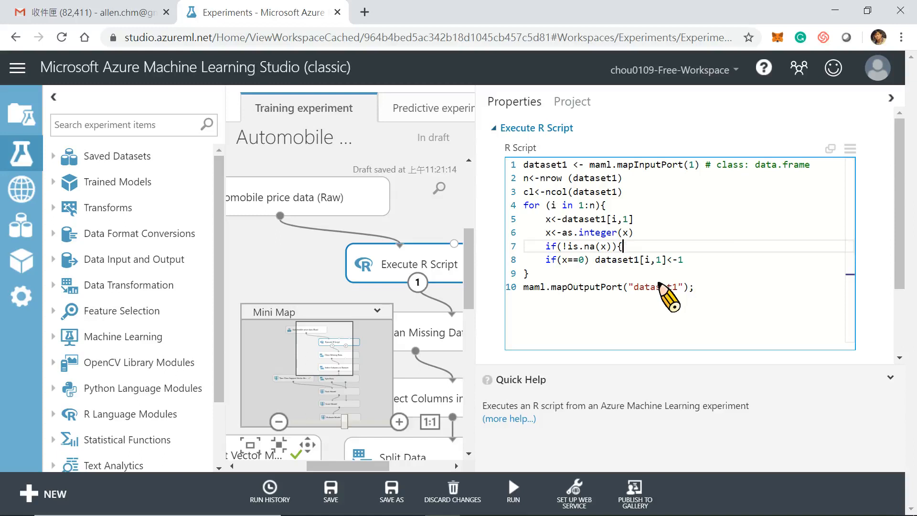
pyautogui.click(525, 273)
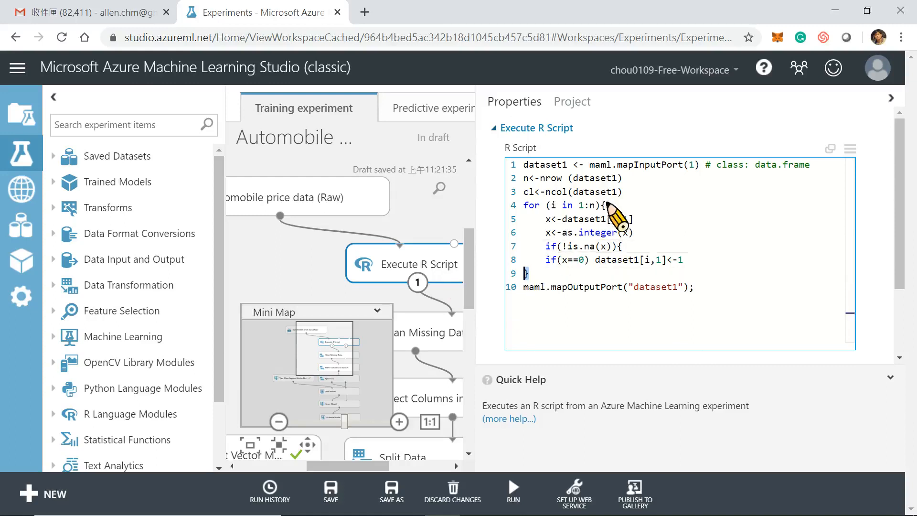
pyautogui.click(688, 258)
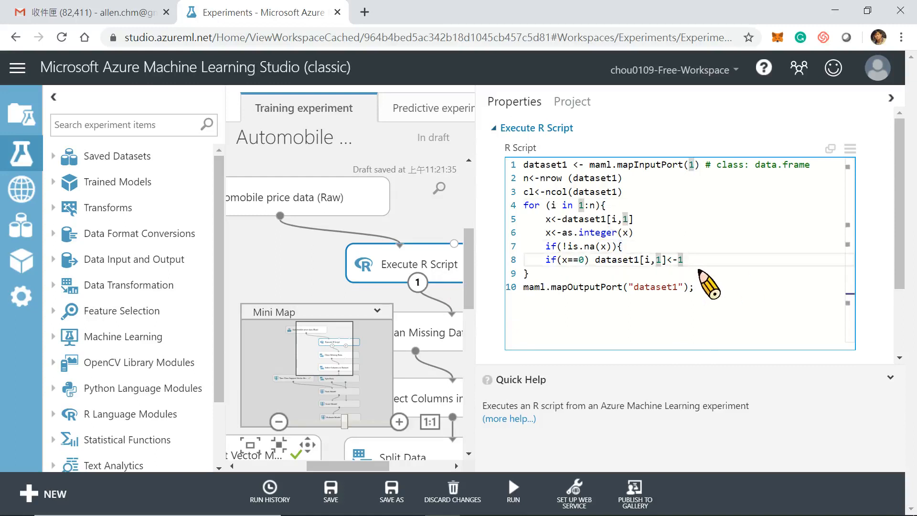
pyautogui.press('Return')
pyautogui.write('}')
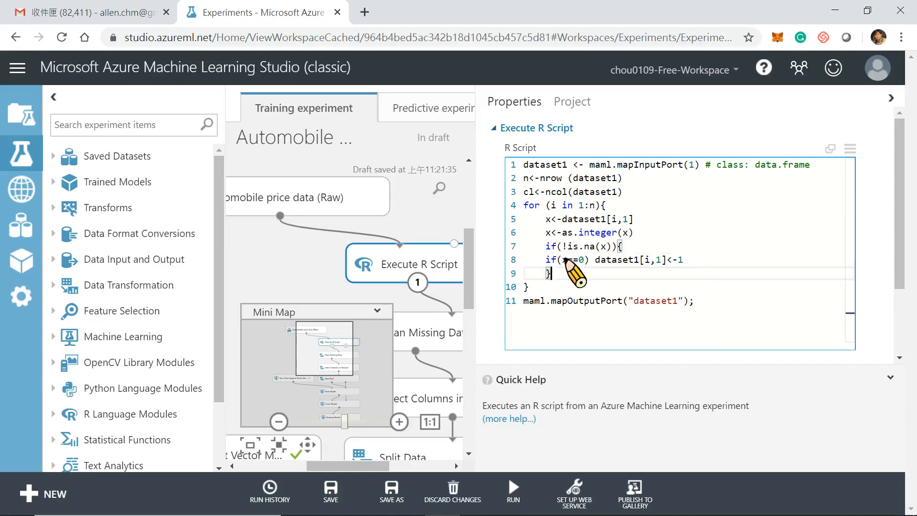
# Indent the inner if statement on line 8 and change its condition to x>=20000.
pyautogui.click(546, 260)
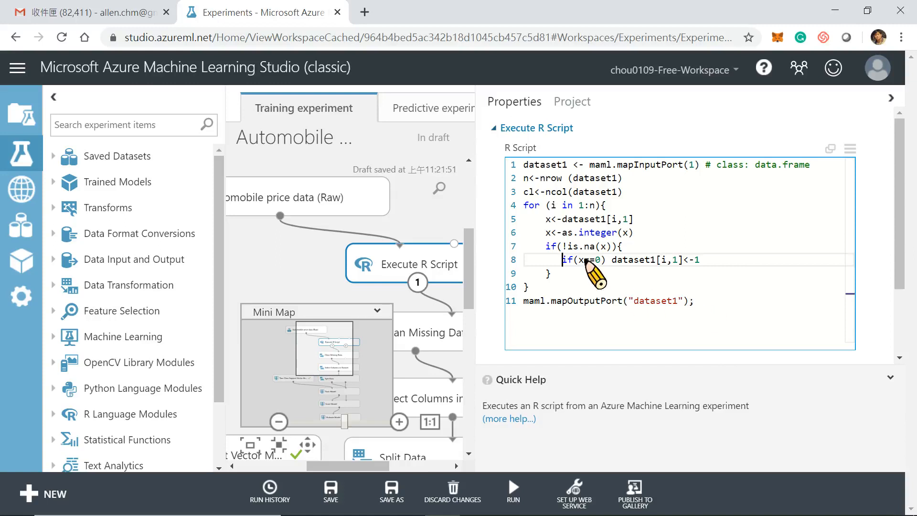
pyautogui.moveTo(584, 261); pyautogui.dragTo(590, 261)
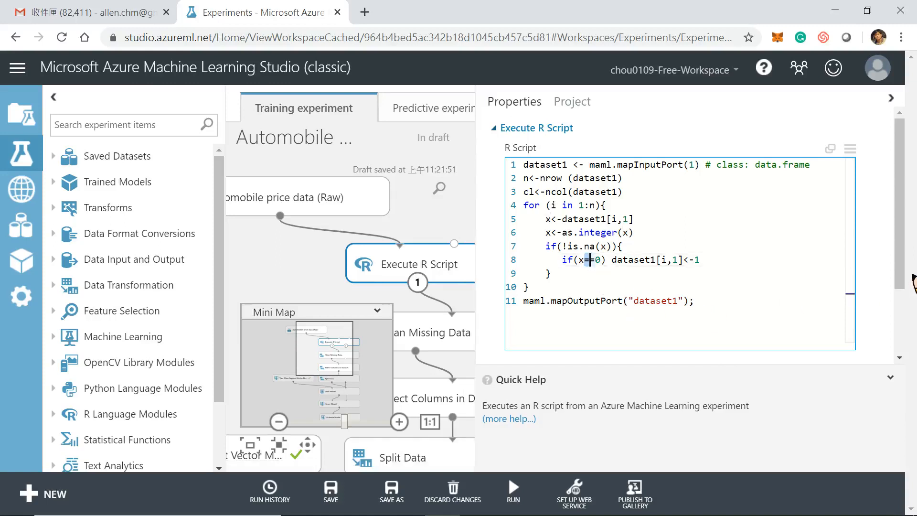
pyautogui.write('>')
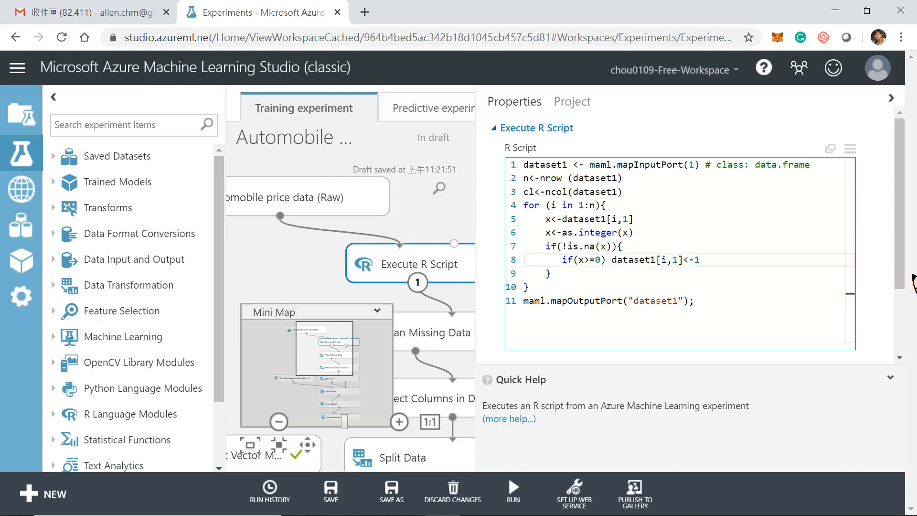
pyautogui.click(597, 260)
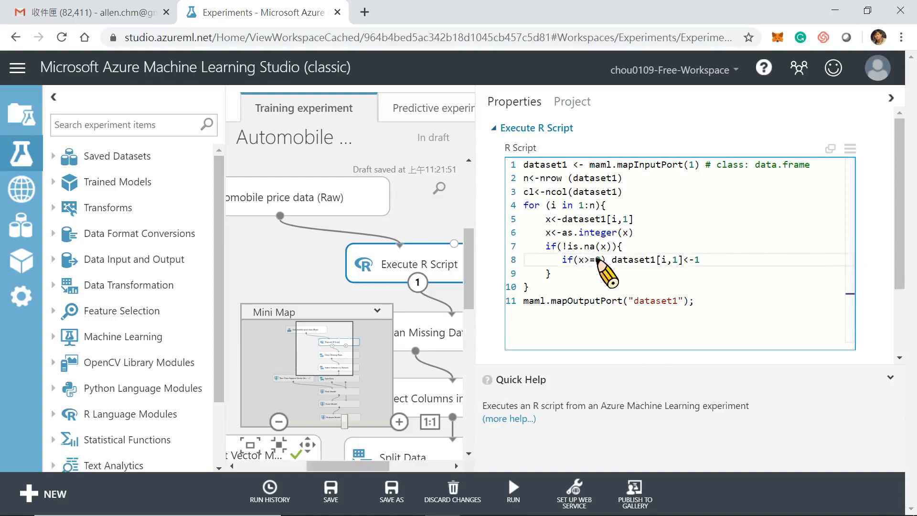
pyautogui.write('2')
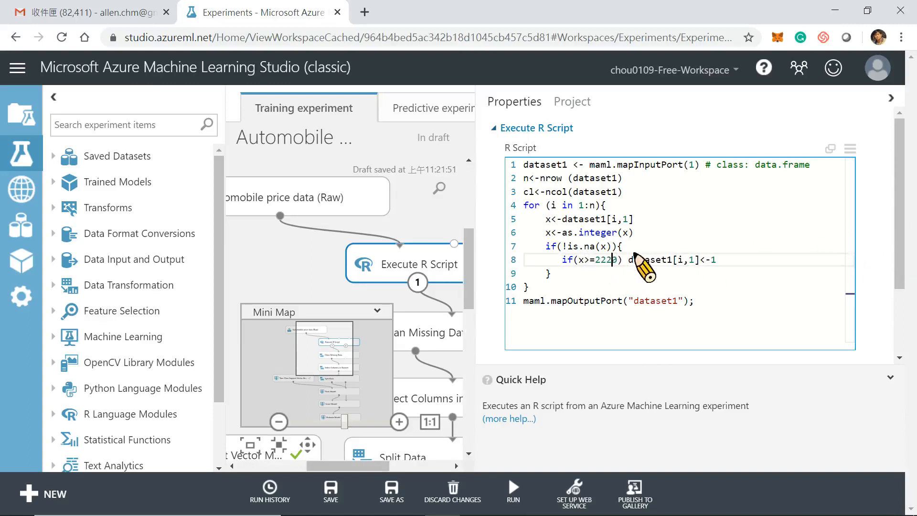
pyautogui.write('000')
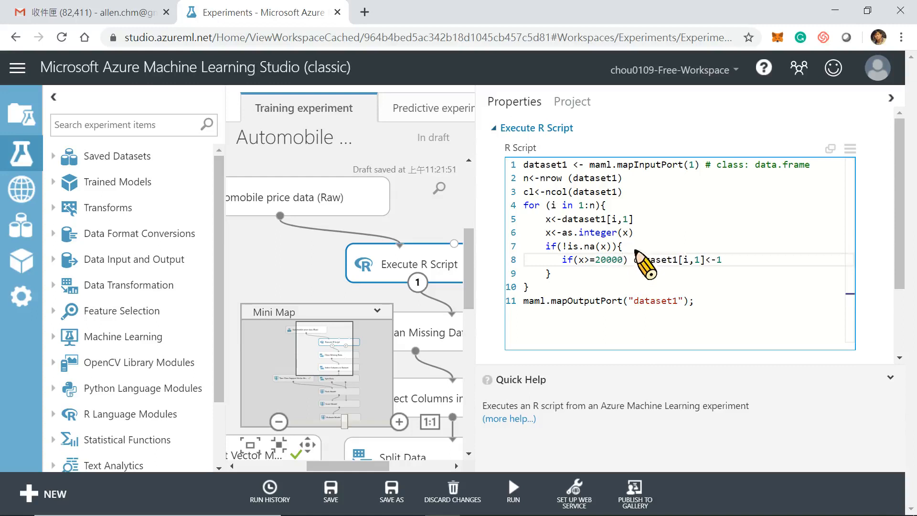
# Replace the column index in the line 8 assignment with cl so it reads dataset1[i,cl].
pyautogui.click(634, 260)
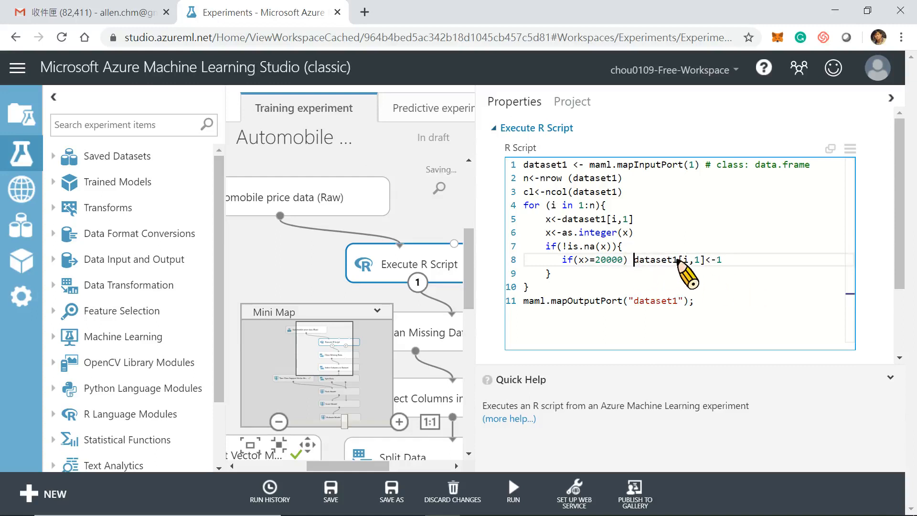
pyautogui.moveTo(715, 261); pyautogui.dragTo(721, 262)
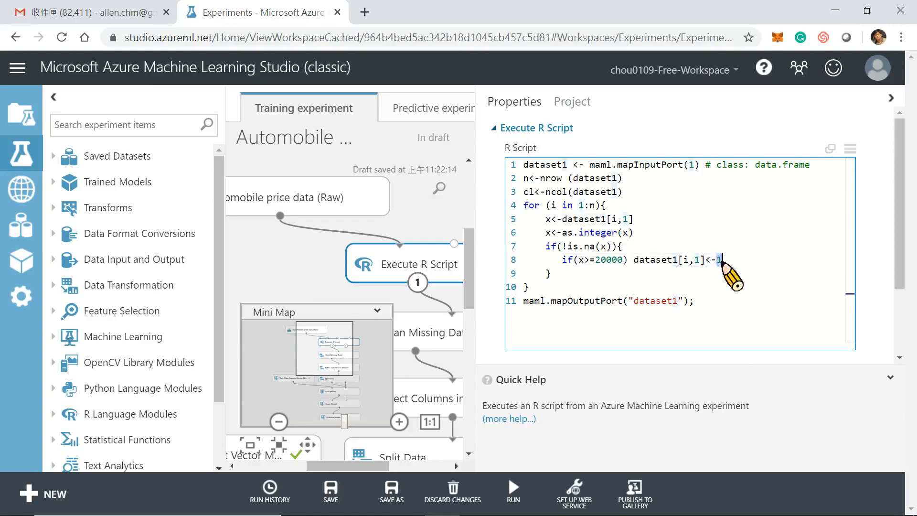
pyautogui.click(698, 260)
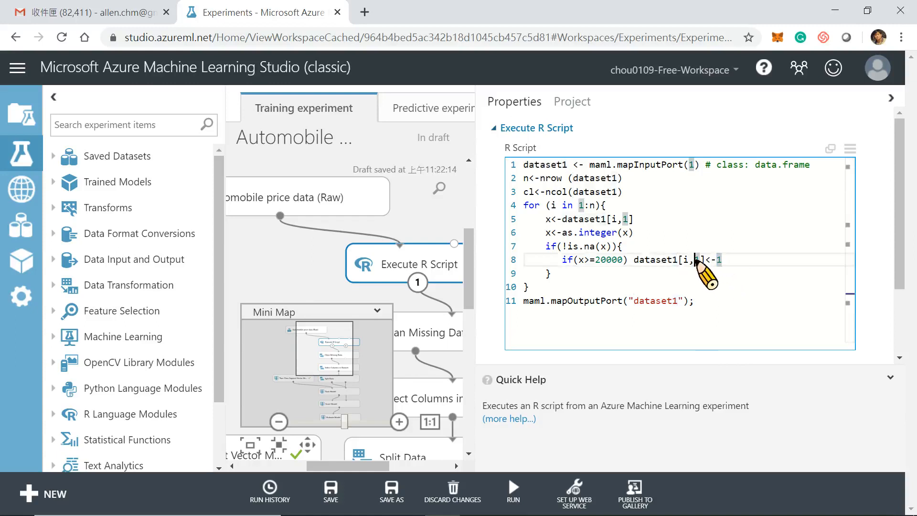
pyautogui.doubleClick(698, 261)
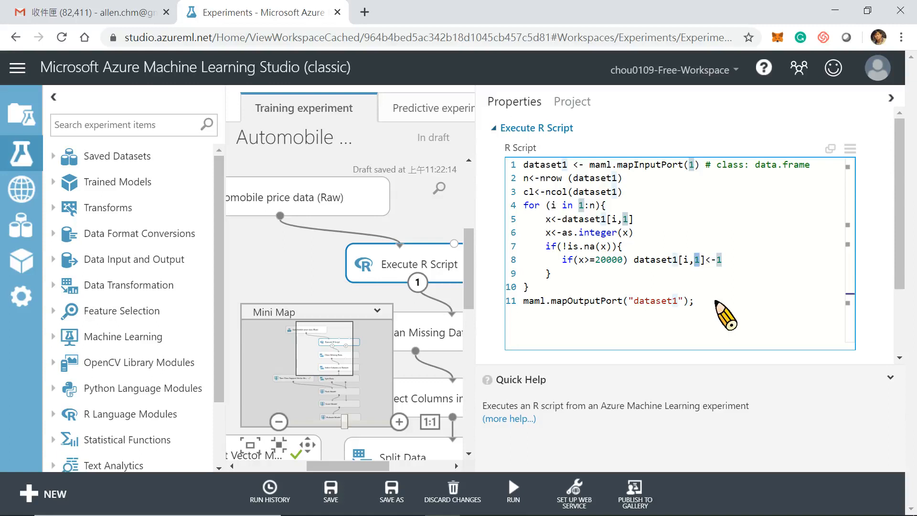
pyautogui.write('cl')
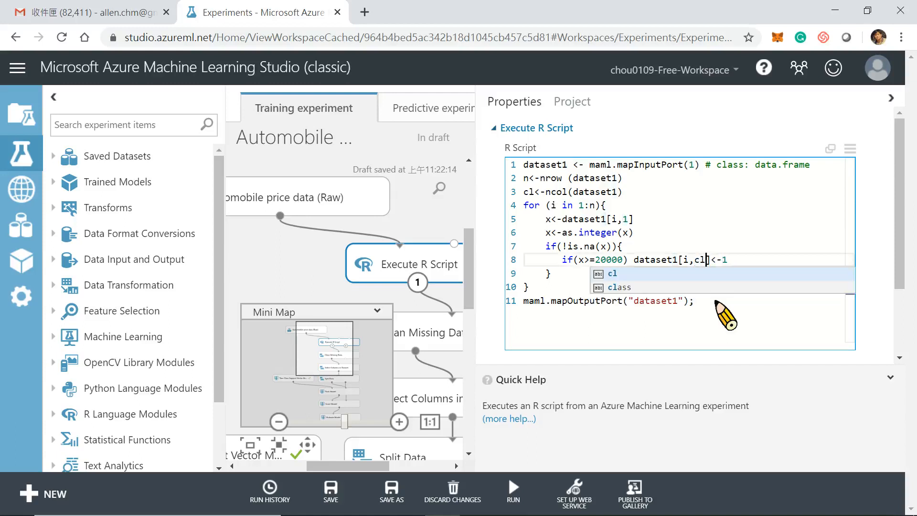
pyautogui.click(529, 192)
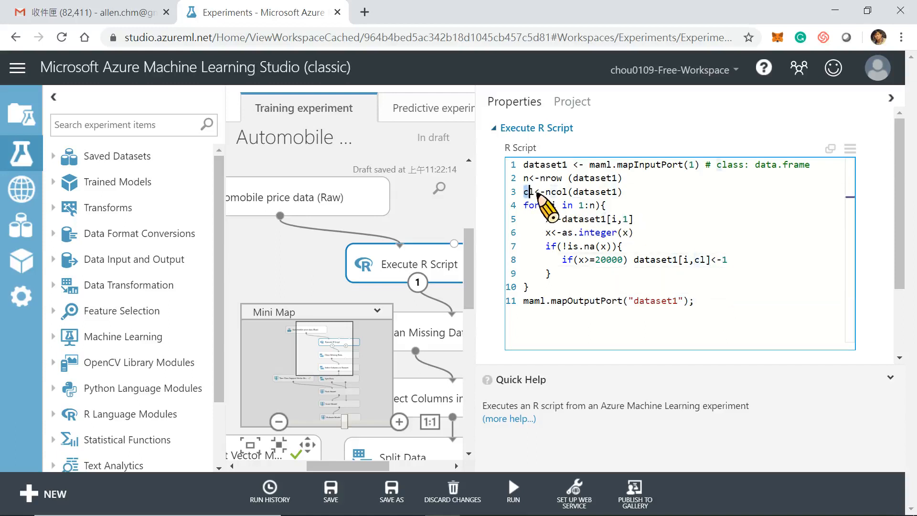
pyautogui.click(708, 260)
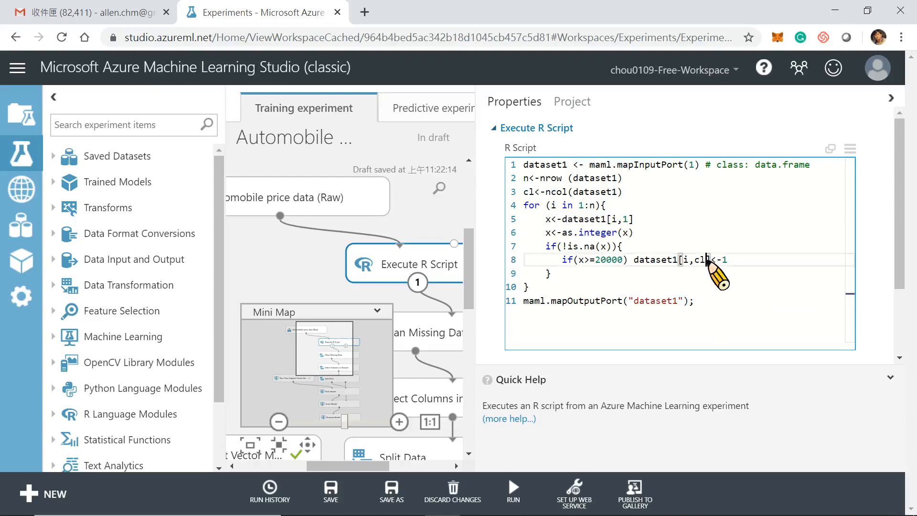
pyautogui.doubleClick(704, 260)
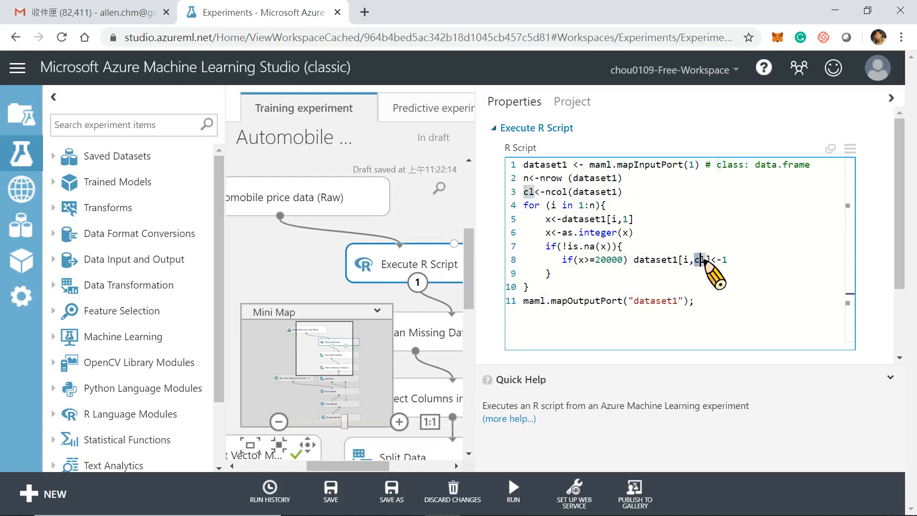
# Change the value assigned to dataset1[i,cl] on line 8 to the string "h".
pyautogui.doubleClick(724, 260)
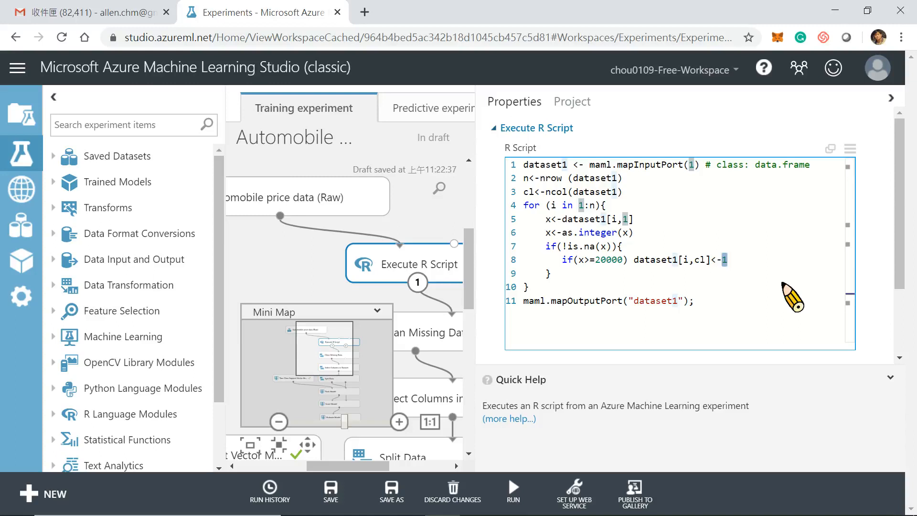
pyautogui.press('BackSpace')
pyautogui.write('"1')
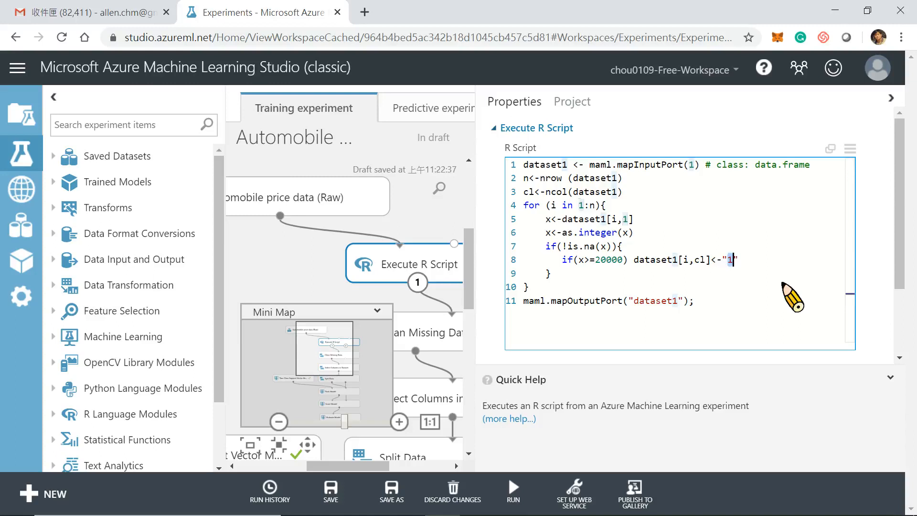
pyautogui.press('BackSpace')
pyautogui.write('h')
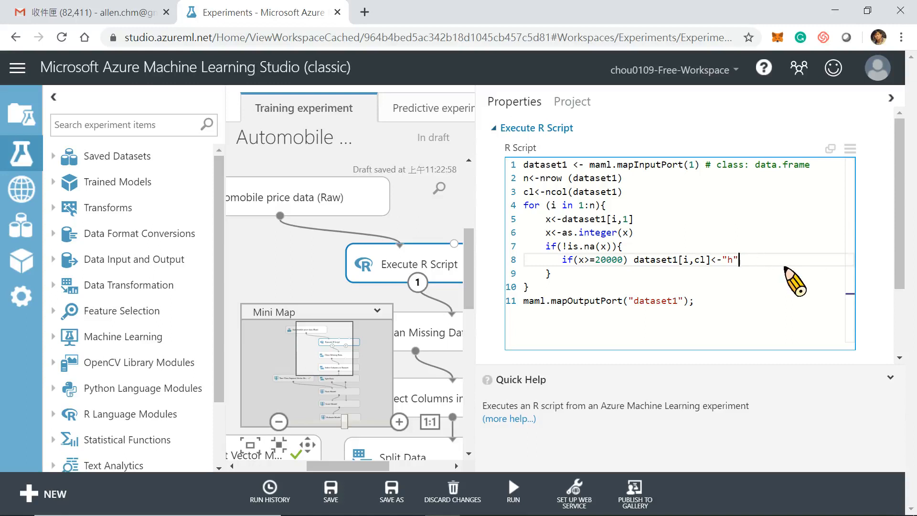
# Add the condition else if(x>=10000 & x<20000) on a new line below the x>=20000 statement.
pyautogui.press('Return')
pyautogui.write('else')
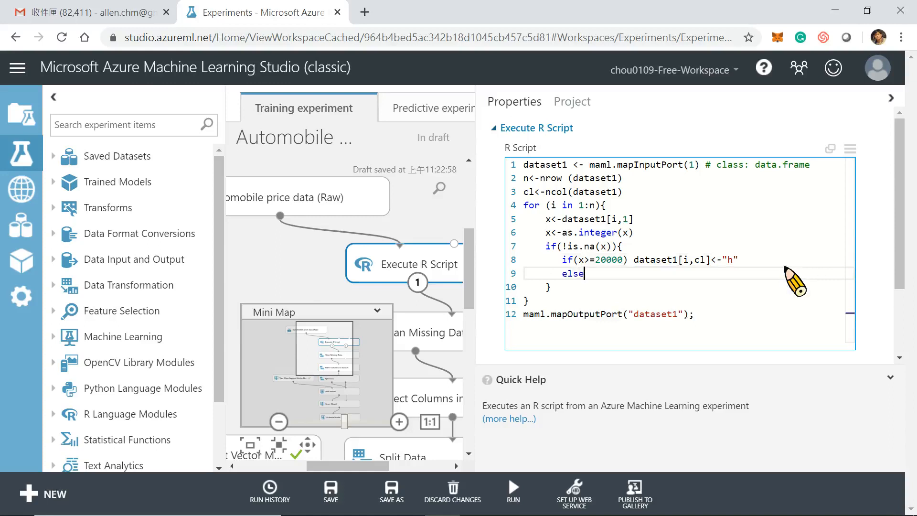
pyautogui.write(' if')
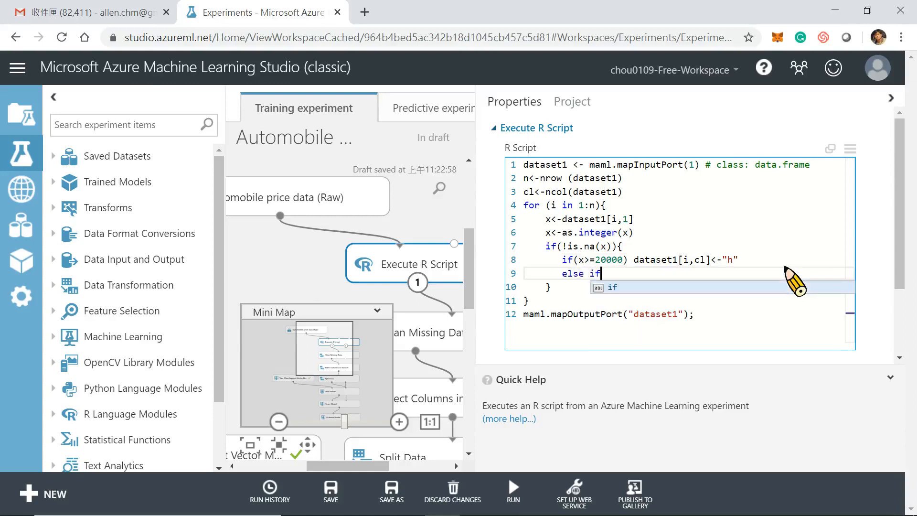
pyautogui.write('(')
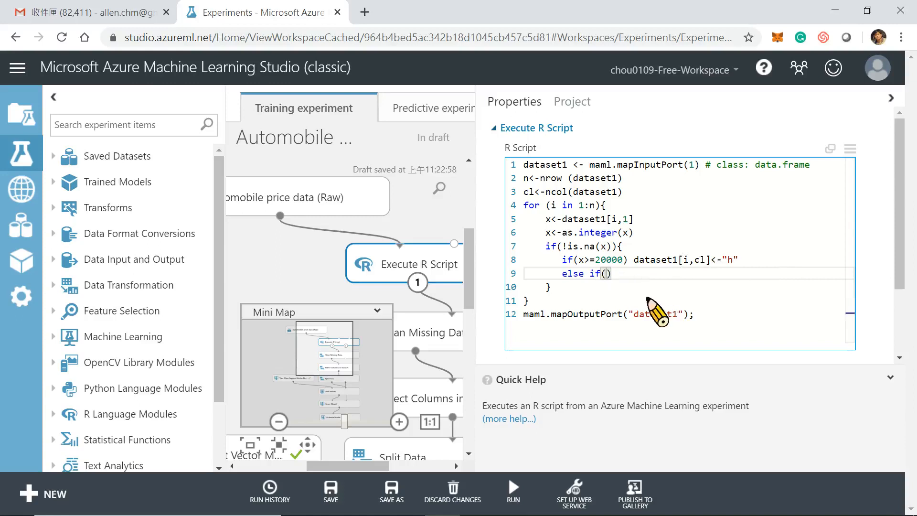
pyautogui.write('x>')
pyautogui.write('=100')
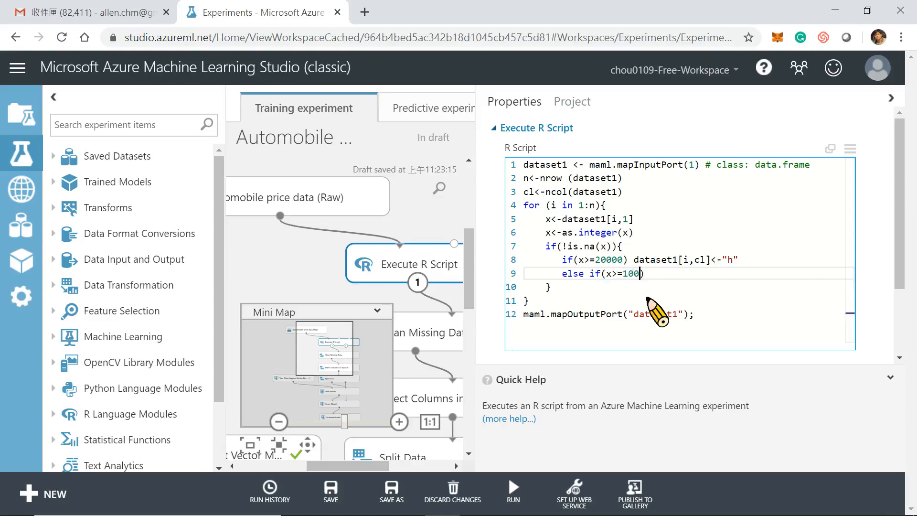
pyautogui.write('00 & x<2000')
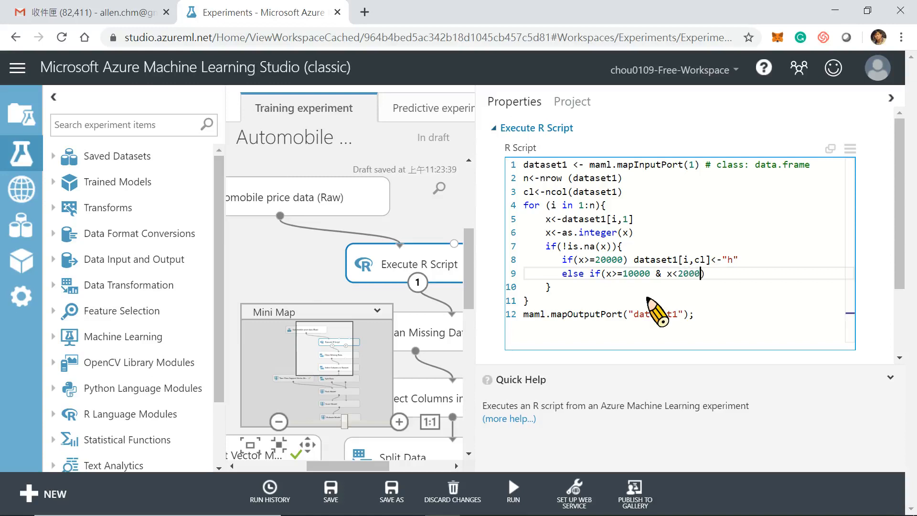
pyautogui.write('0')
# Complete the else if branch with a copy of the line 8 assignment, changed to dataset1[i,cl]<-"m".
pyautogui.click(720, 277)
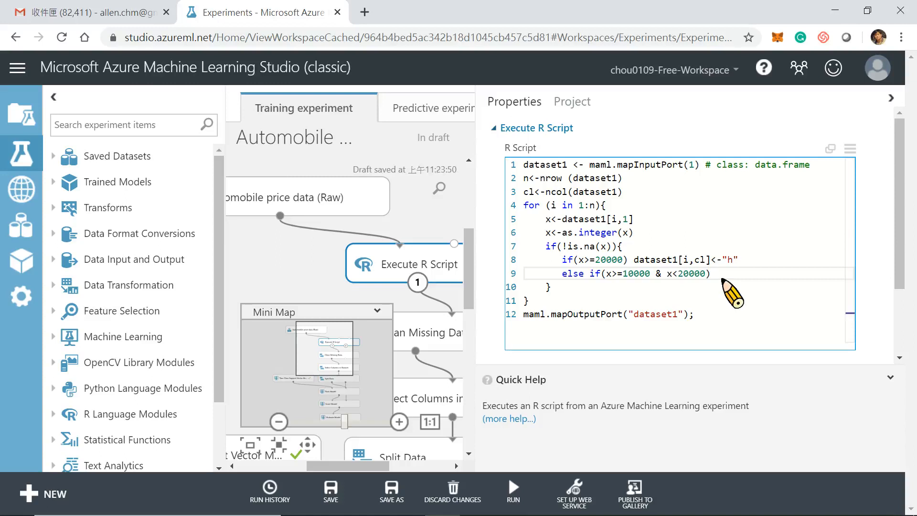
pyautogui.write('datas')
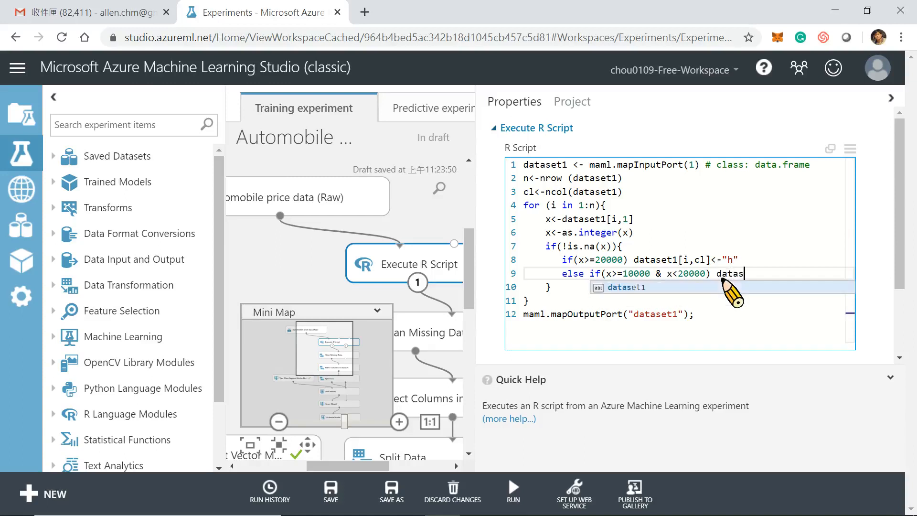
pyautogui.doubleClick(650, 260)
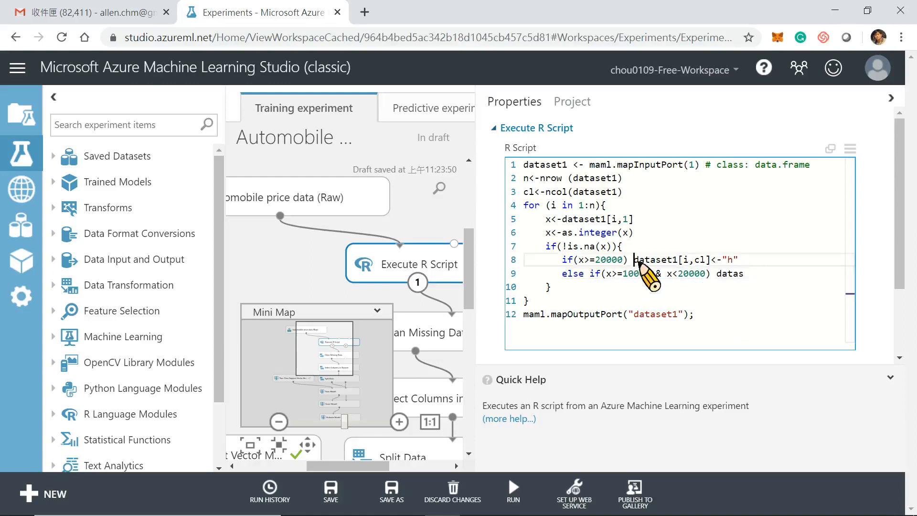
pyautogui.moveTo(731, 262); pyautogui.dragTo(740, 263)
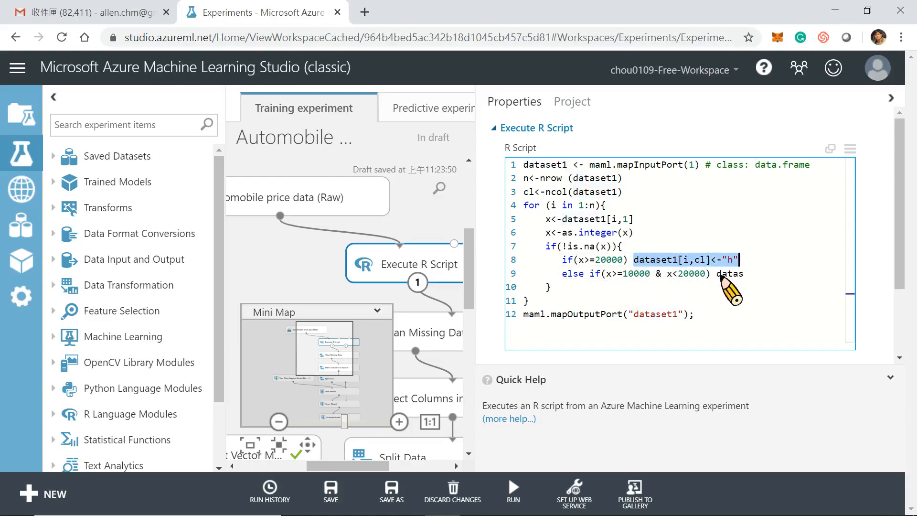
pyautogui.hotkey('ctrl', 'c')
pyautogui.doubleClick(729, 273)
pyautogui.hotkey('ctrl', 'v')
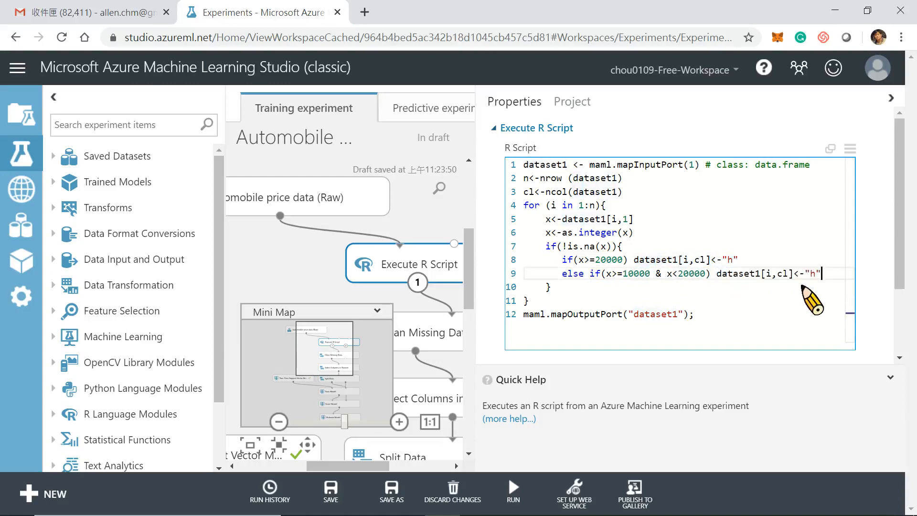
pyautogui.doubleClick(812, 273)
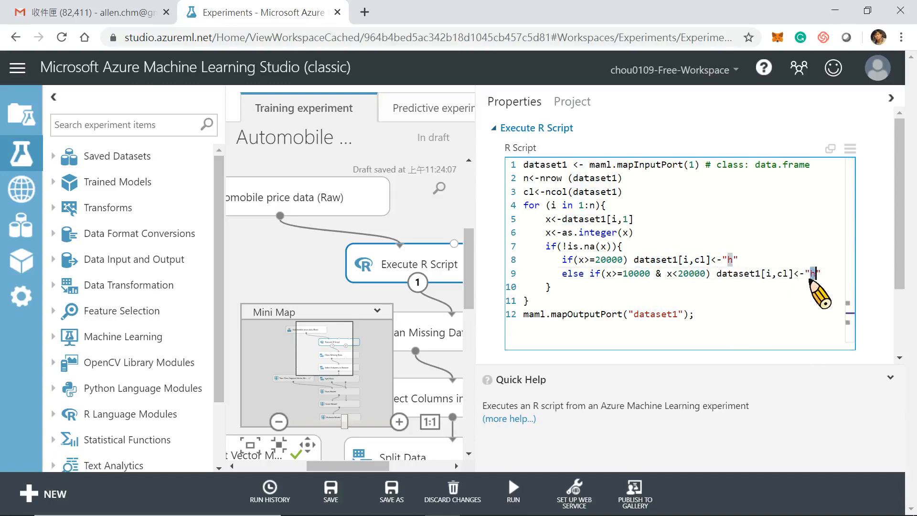
pyautogui.write('m')
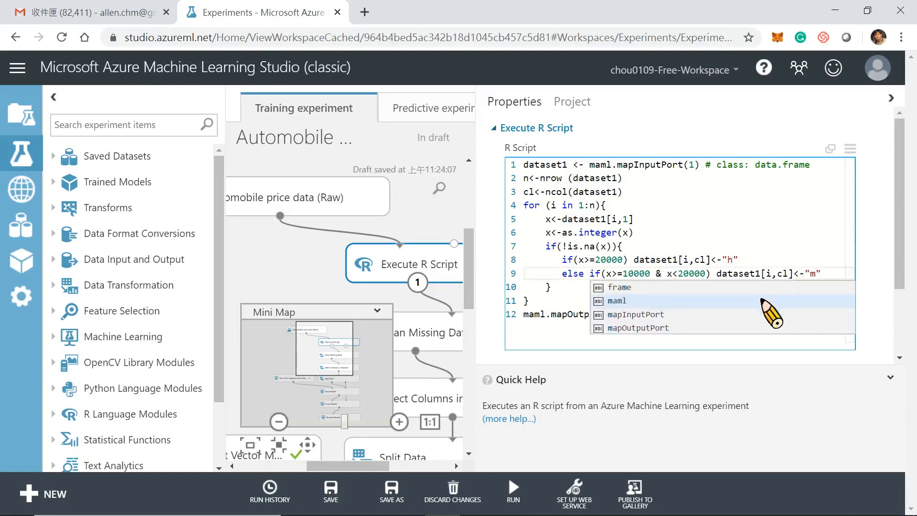
# Add an else branch on a new line below the else if(x>=10000 & x<20000) statement.
pyautogui.click(891, 250)
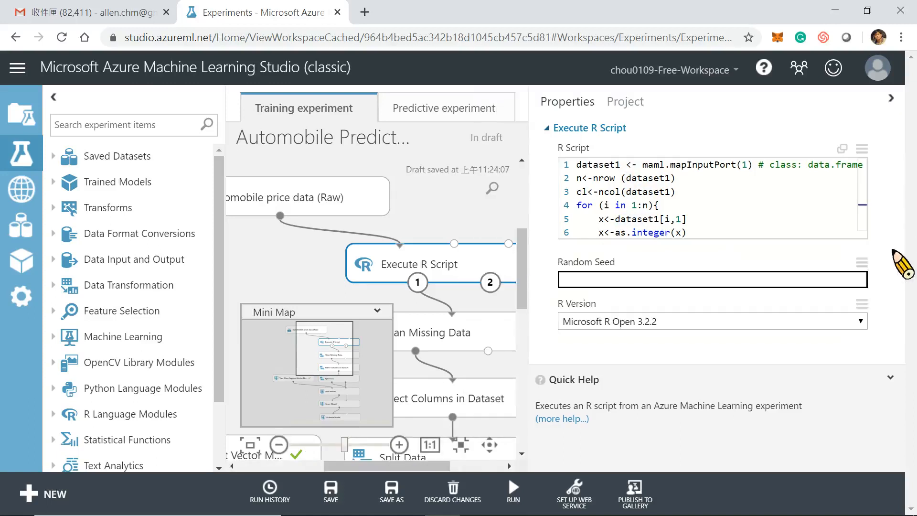
pyautogui.click(806, 236)
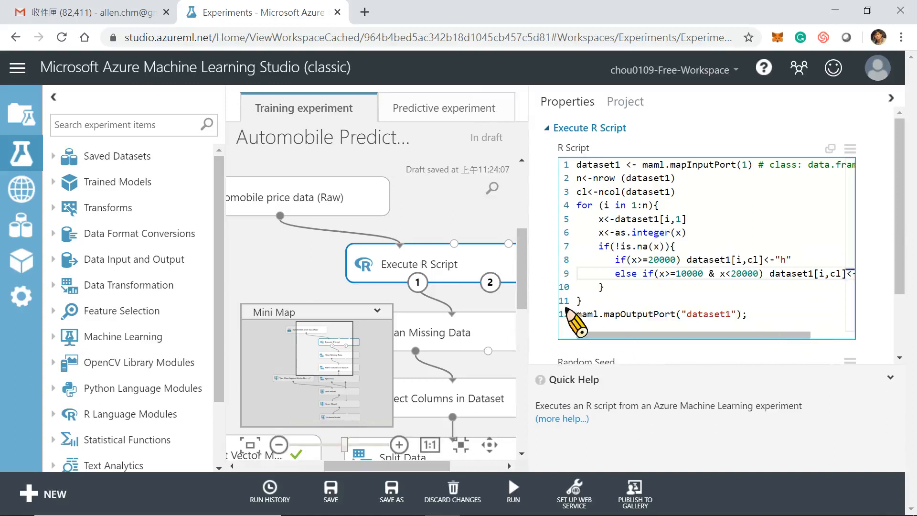
pyautogui.moveTo(740, 337); pyautogui.dragTo(802, 339)
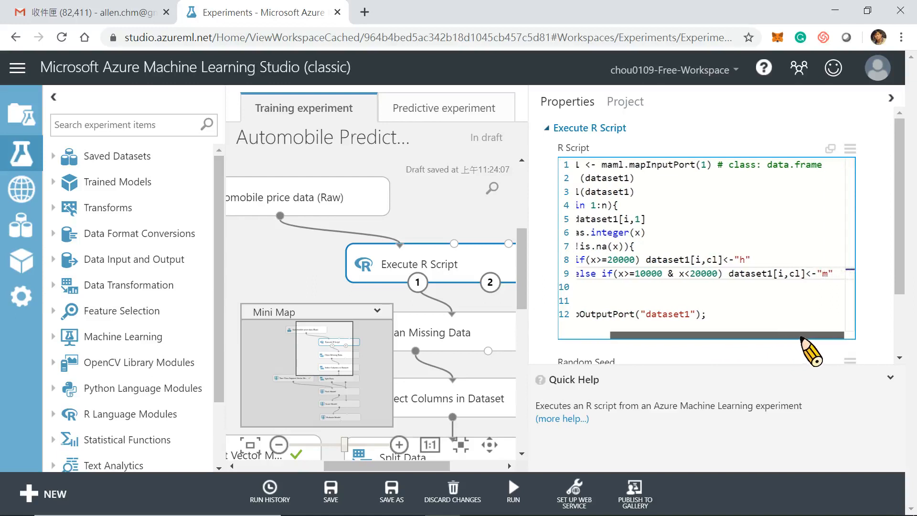
pyautogui.click(839, 275)
pyautogui.press('Return')
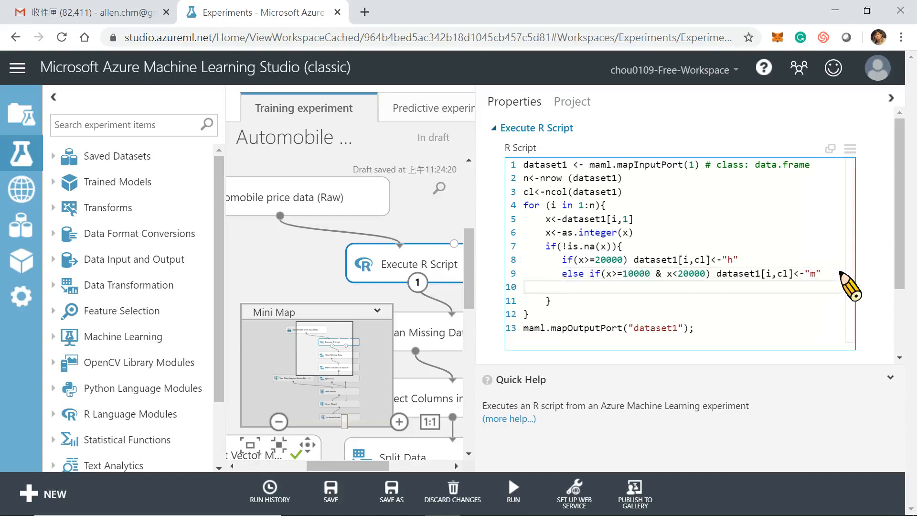
pyautogui.write('else')
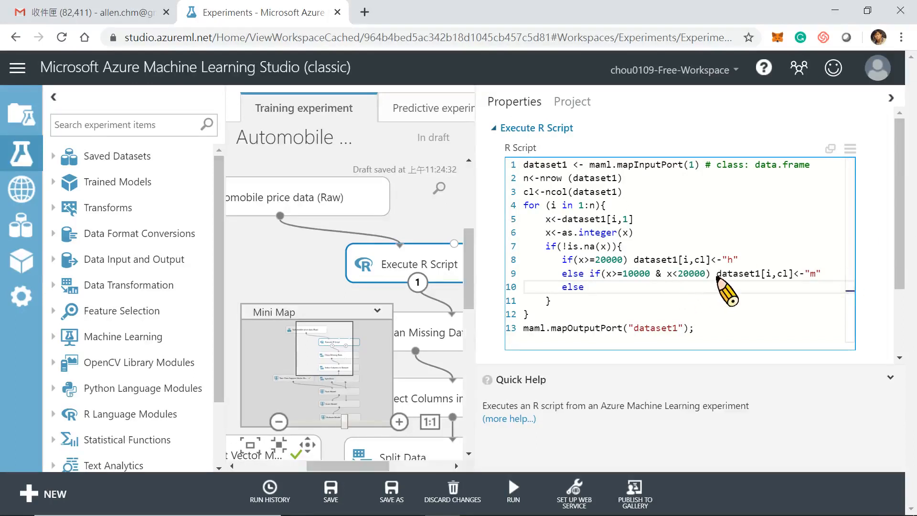
# Complete the else branch with a copy of the line 9 assignment, changed to dataset1[i,cl]<-"l".
pyautogui.moveTo(717, 274); pyautogui.dragTo(821, 273)
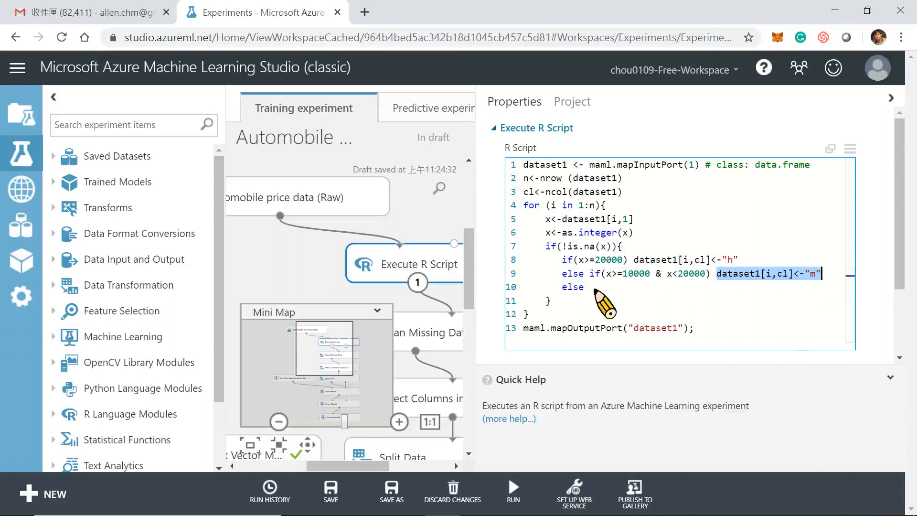
pyautogui.hotkey('ctrl', 'c')
pyautogui.click(668, 288)
pyautogui.hotkey('ctrl', 'v')
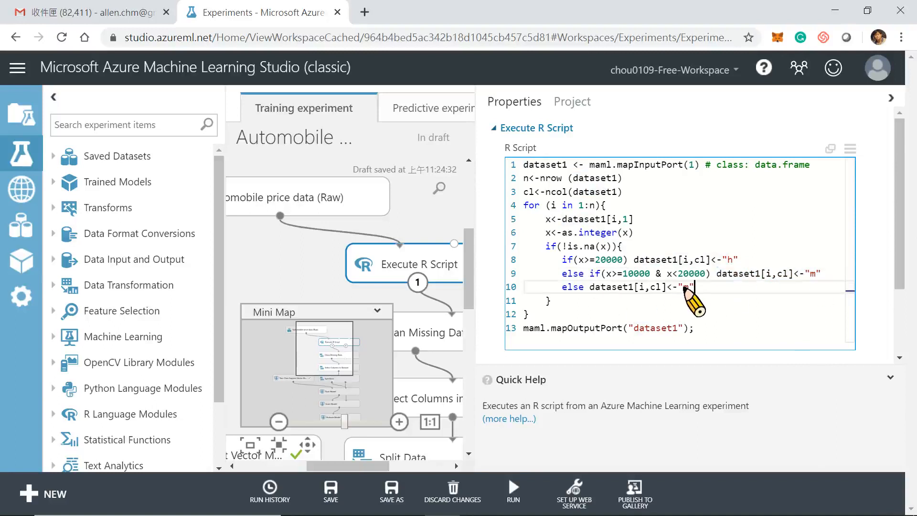
pyautogui.doubleClick(686, 287)
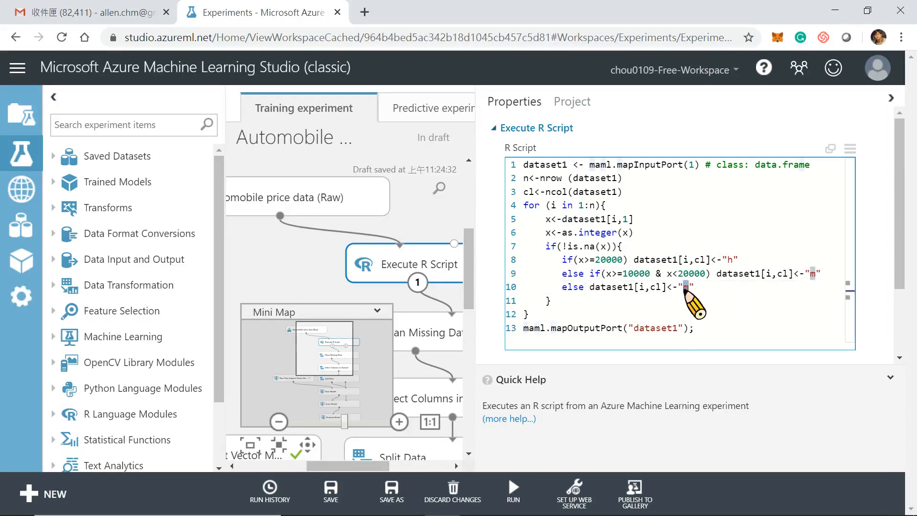
pyautogui.write('l')
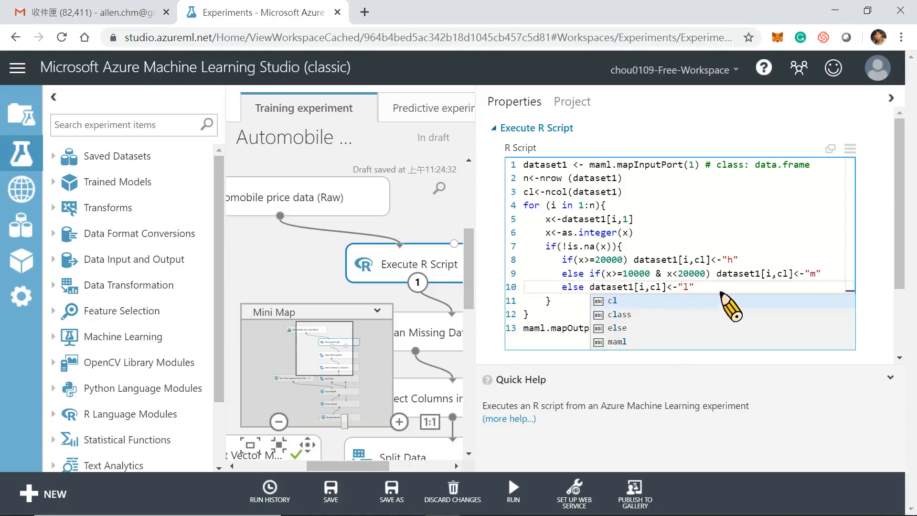
pyautogui.press('Right')
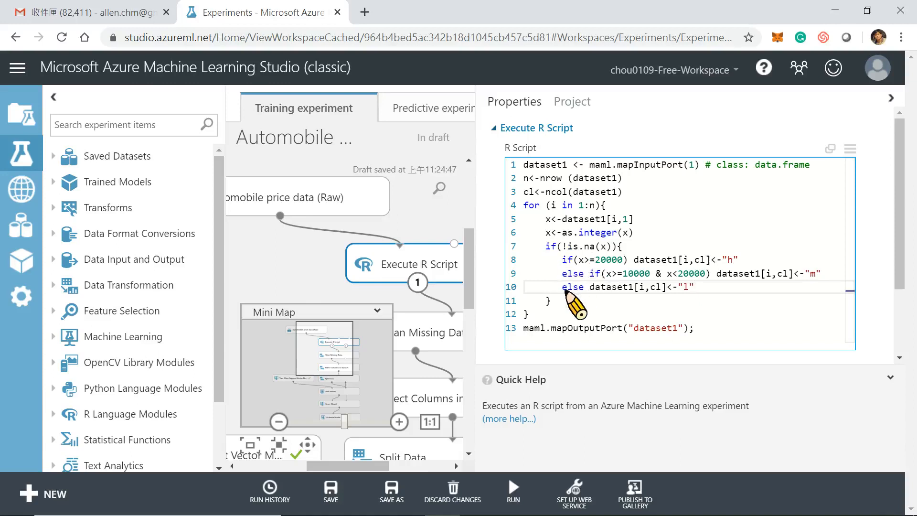
pyautogui.moveTo(553, 304); pyautogui.dragTo(524, 246)
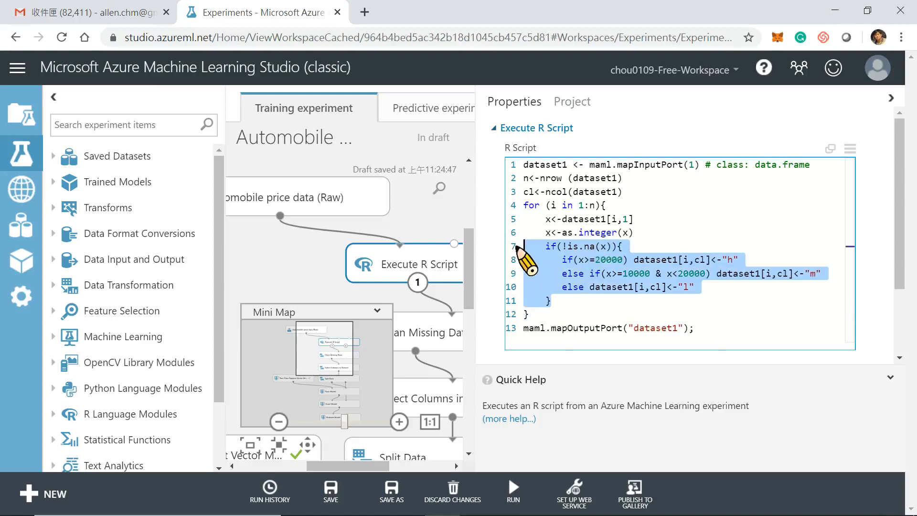
pyautogui.click(563, 315)
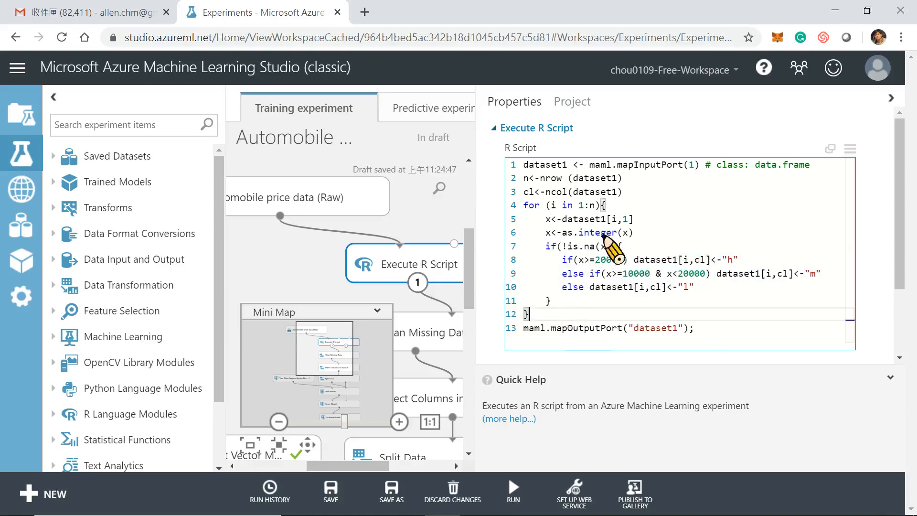
pyautogui.moveTo(635, 233); pyautogui.dragTo(542, 233)
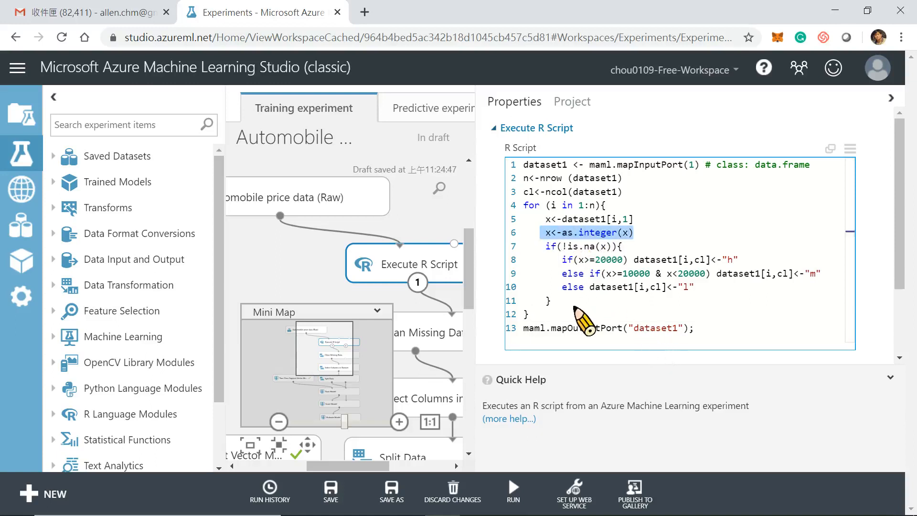
pyautogui.click(546, 316)
pyautogui.click(741, 331)
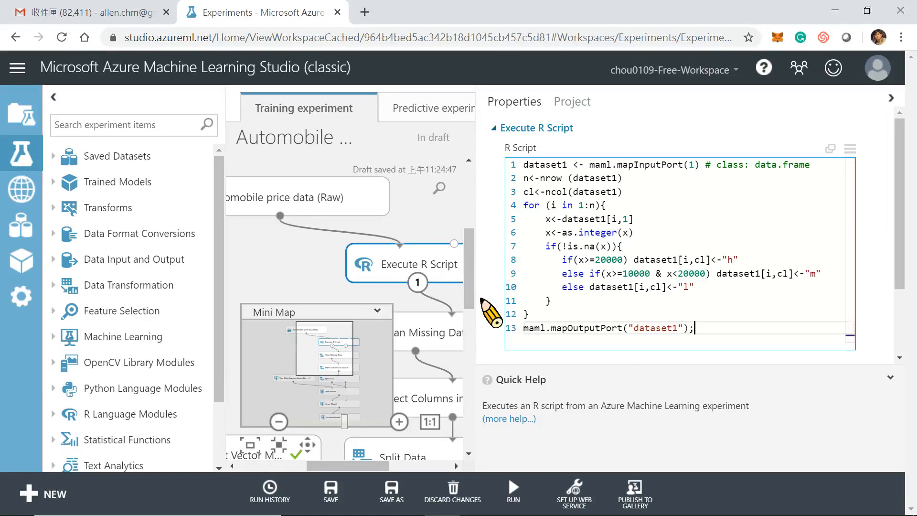
# Run only the Execute R Script module with the edited script.
pyautogui.moveTo(484, 301); pyautogui.dragTo(525, 303)
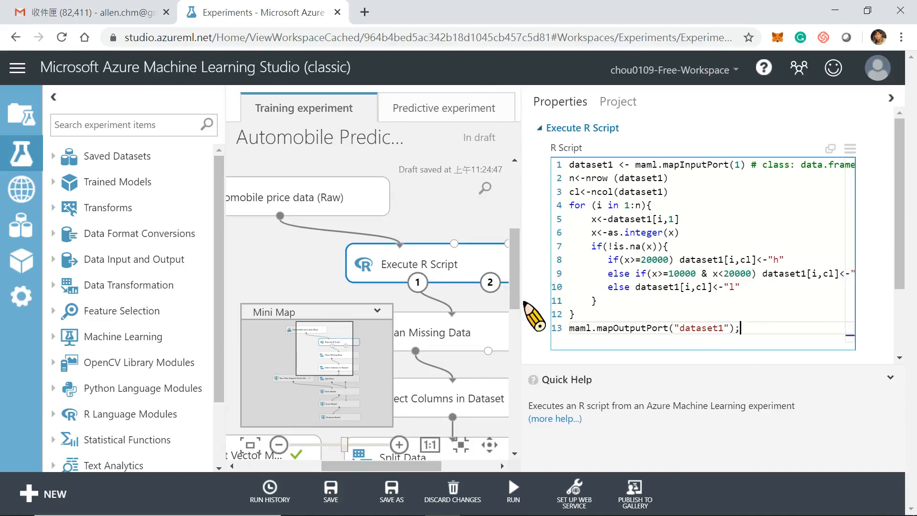
pyautogui.moveTo(526, 303); pyautogui.dragTo(487, 306)
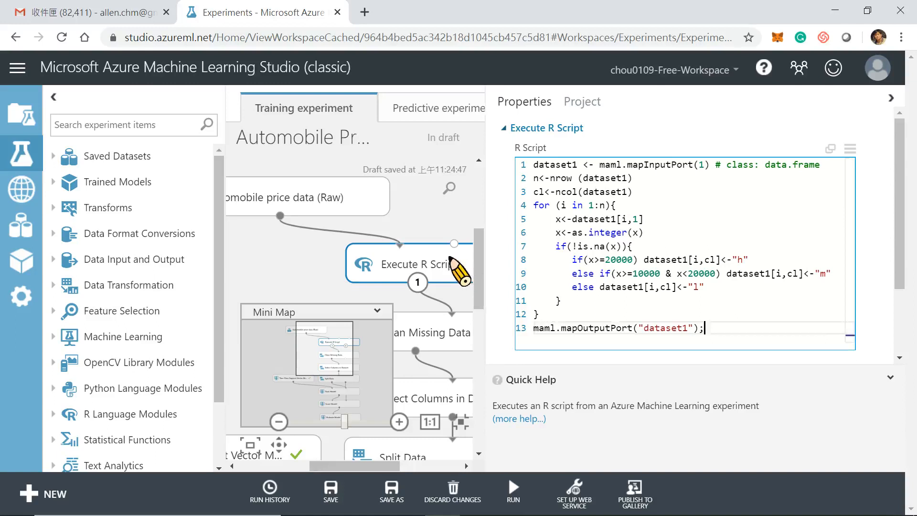
pyautogui.rightClick(451, 258)
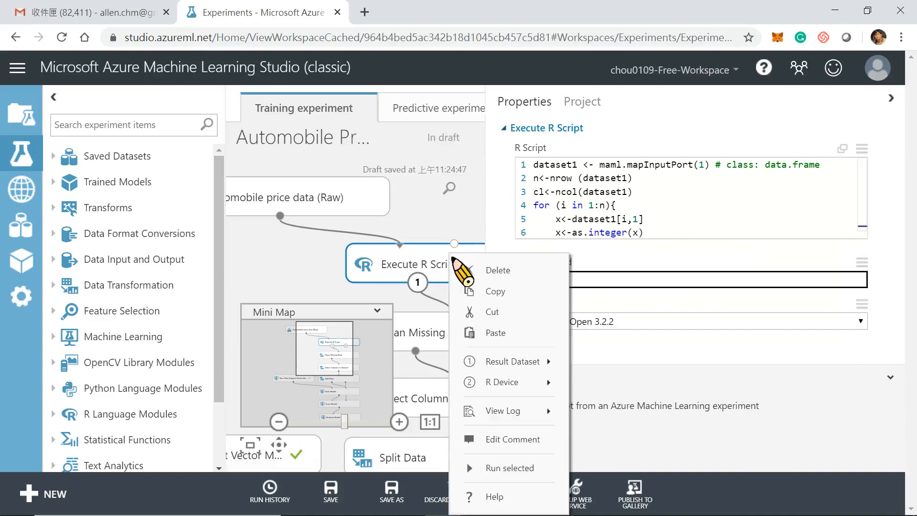
pyautogui.click(510, 467)
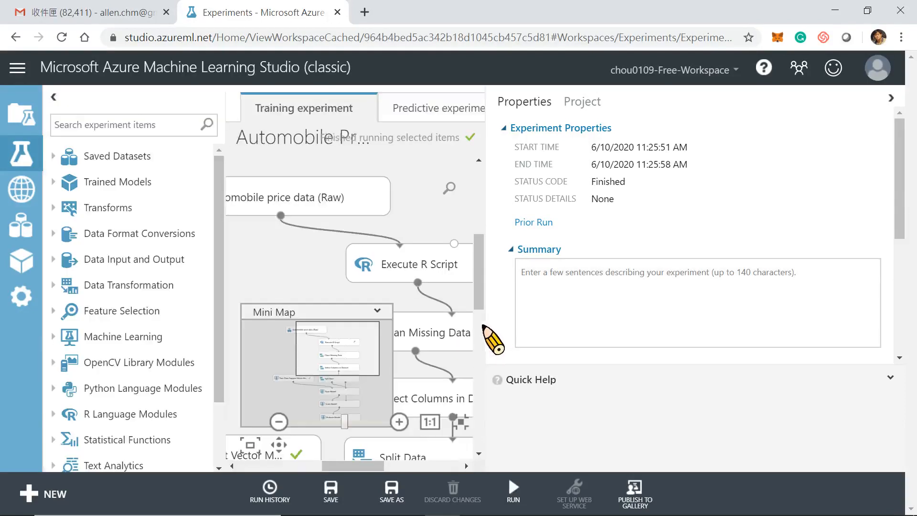
# Visualize the Execute R Script module's result dataset, check the categories in the price column, and close the view.
pyautogui.moveTo(515, 327); pyautogui.dragTo(625, 326)
pyautogui.click(505, 271)
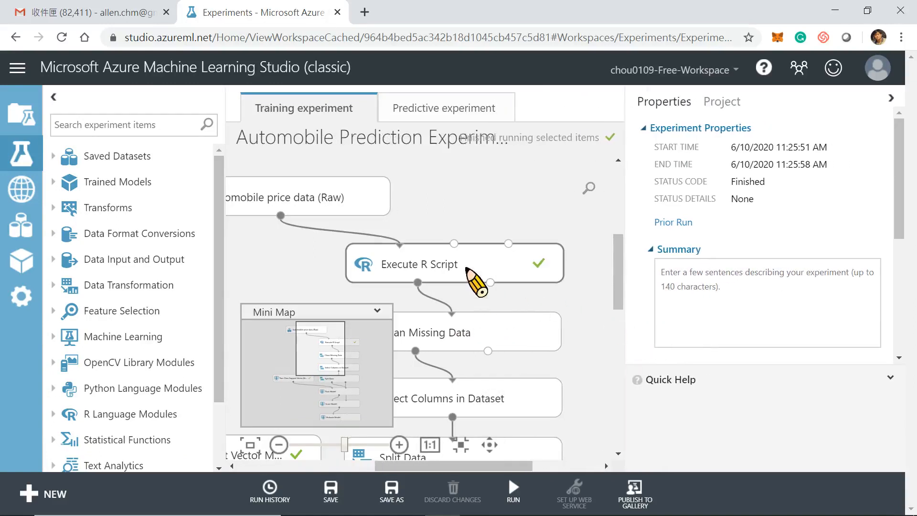
pyautogui.rightClick(505, 270)
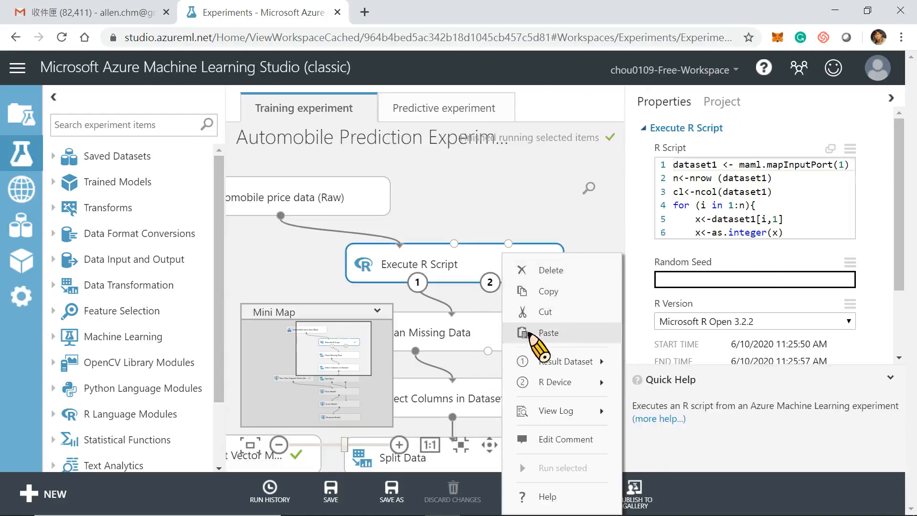
pyautogui.moveTo(580, 362)
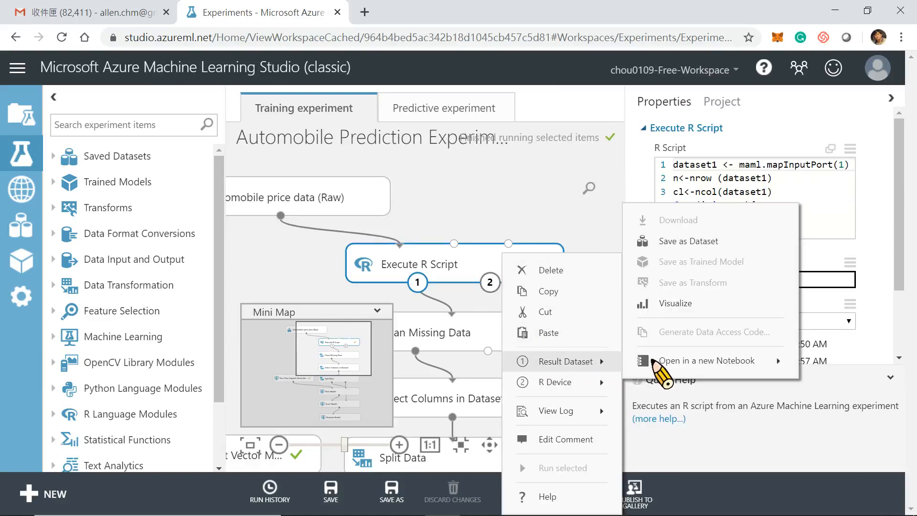
pyautogui.click(676, 304)
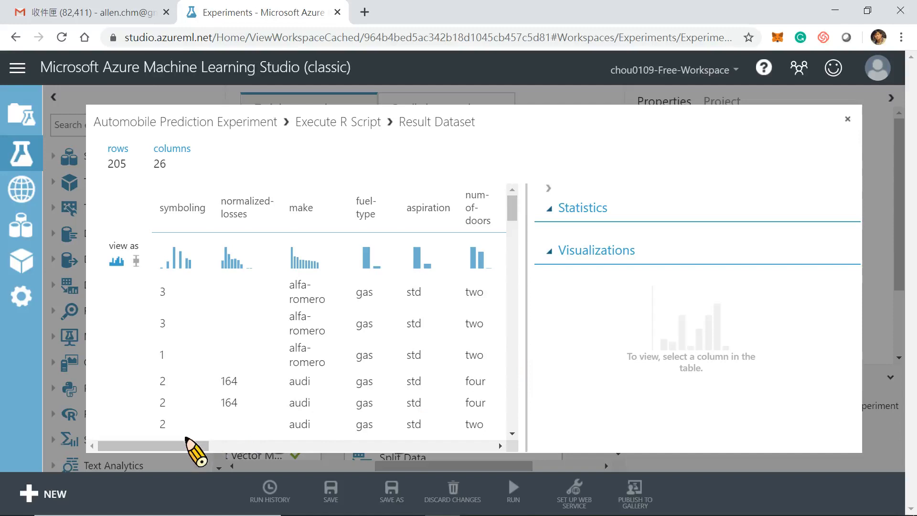
pyautogui.moveTo(187, 448); pyautogui.dragTo(496, 461)
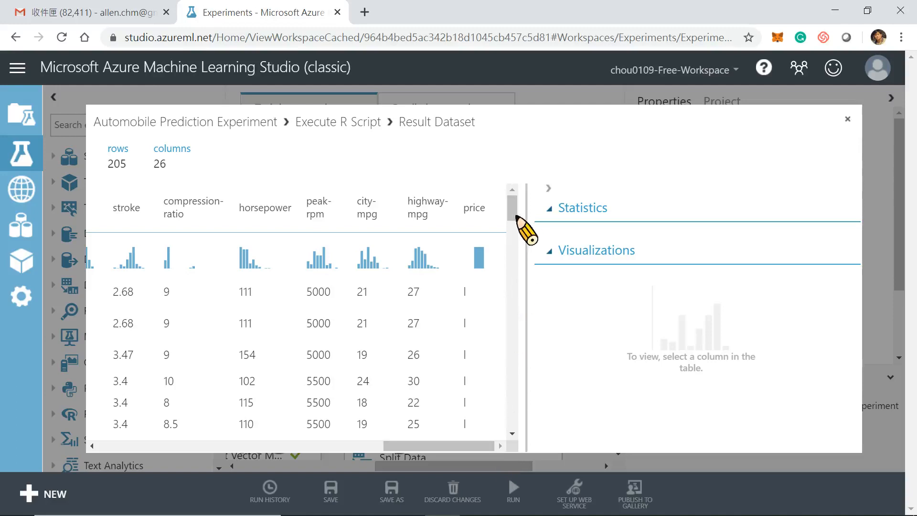
pyautogui.moveTo(511, 217); pyautogui.dragTo(513, 425)
pyautogui.click(848, 119)
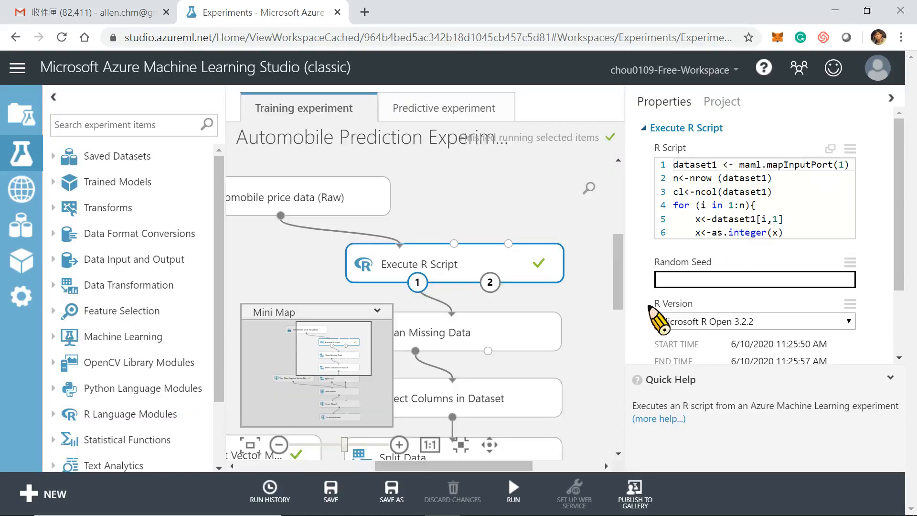
# Replace the column index on line 5 with cl so it reads x<-dataset1[i,cl].
pyautogui.moveTo(625, 306); pyautogui.dragTo(496, 305)
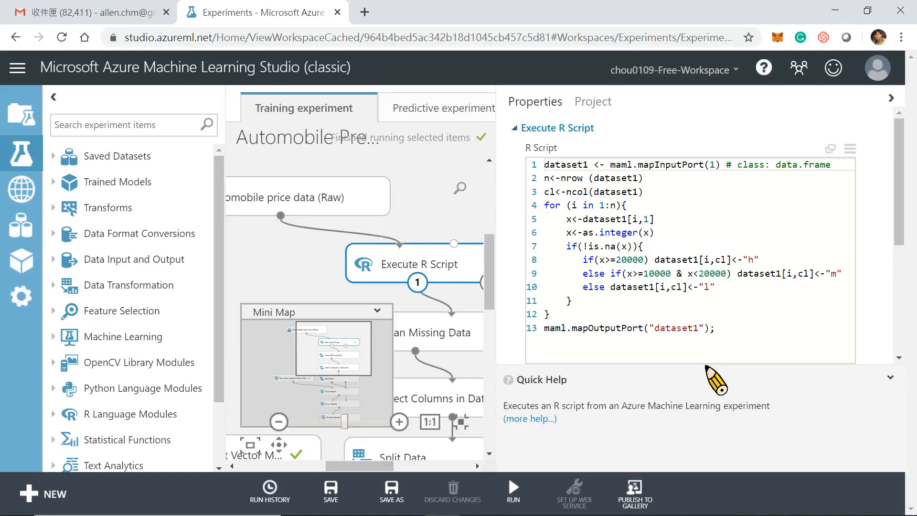
pyautogui.click(710, 358)
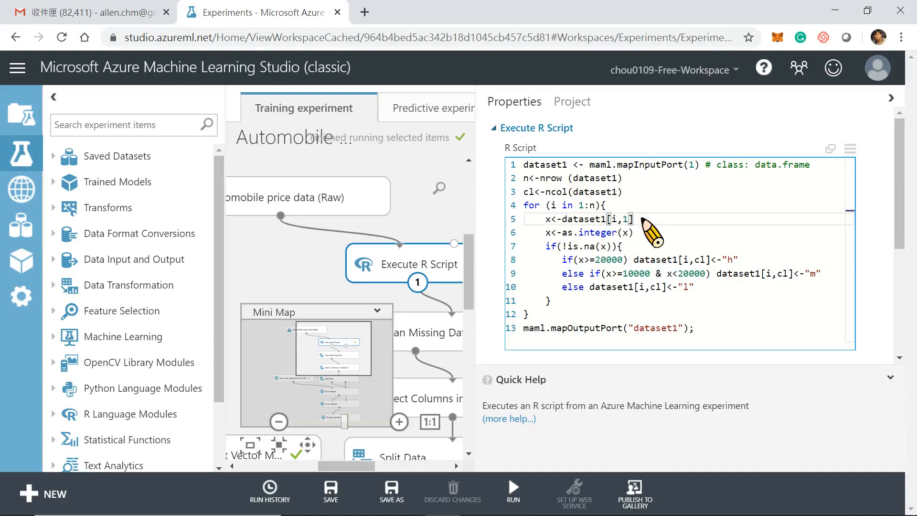
pyautogui.moveTo(634, 219); pyautogui.dragTo(624, 219)
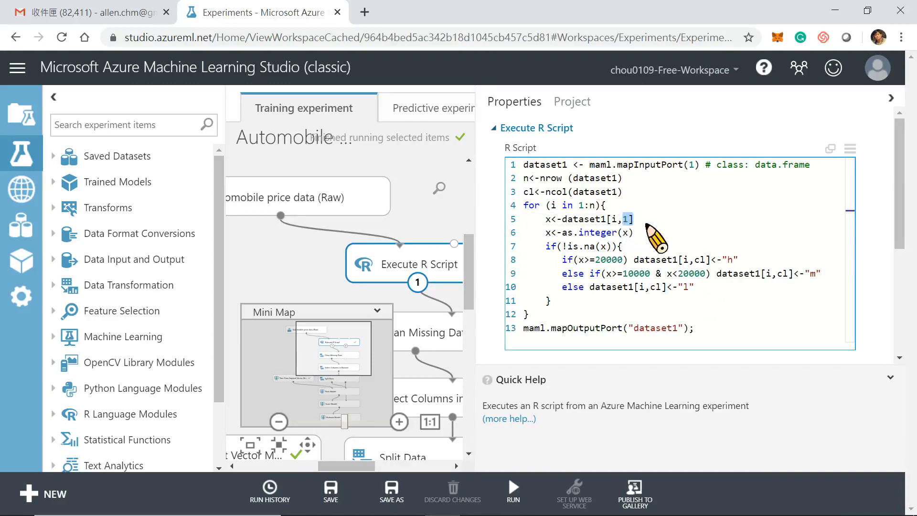
pyautogui.click(626, 219)
pyautogui.doubleClick(625, 219)
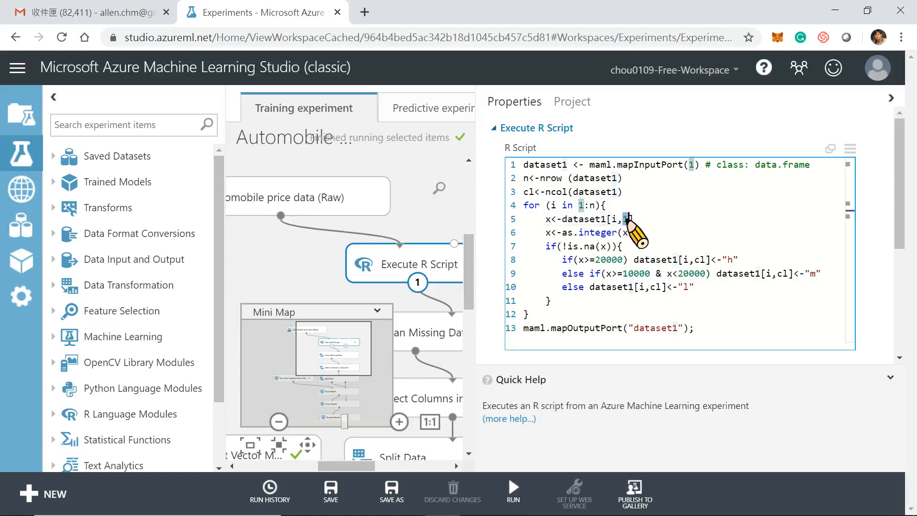
pyautogui.write('cl')
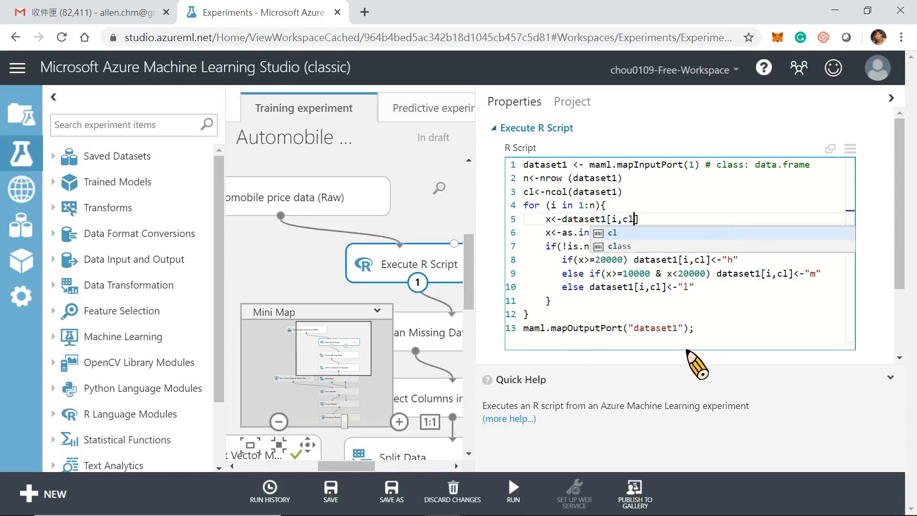
pyautogui.click(695, 315)
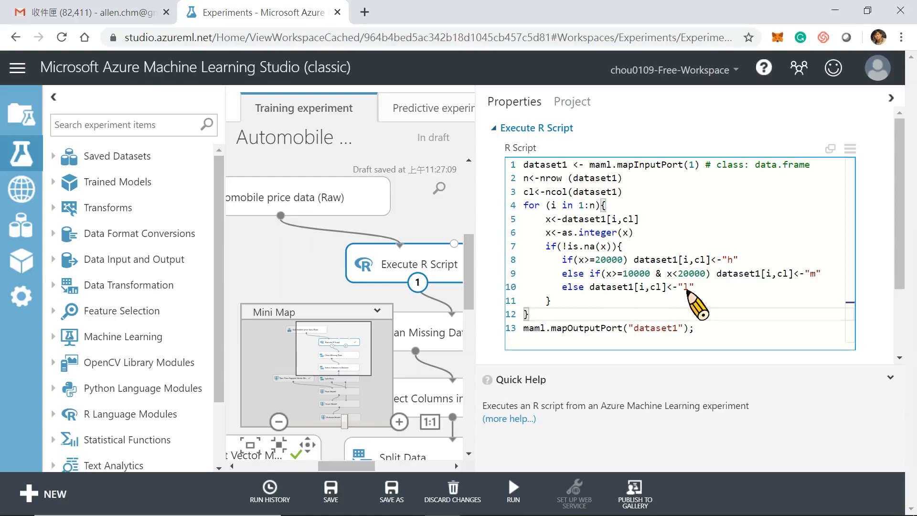
pyautogui.moveTo(701, 289); pyautogui.dragTo(549, 287)
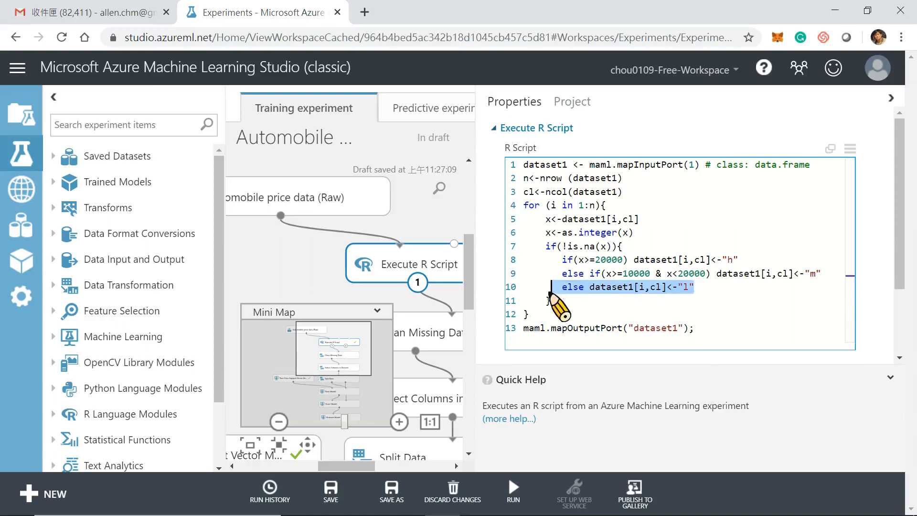
pyautogui.click(741, 319)
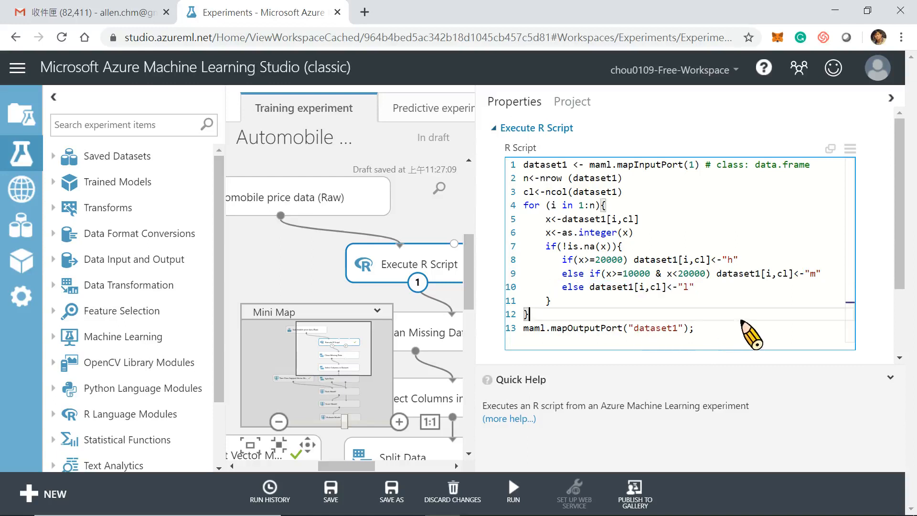
pyautogui.doubleClick(623, 219)
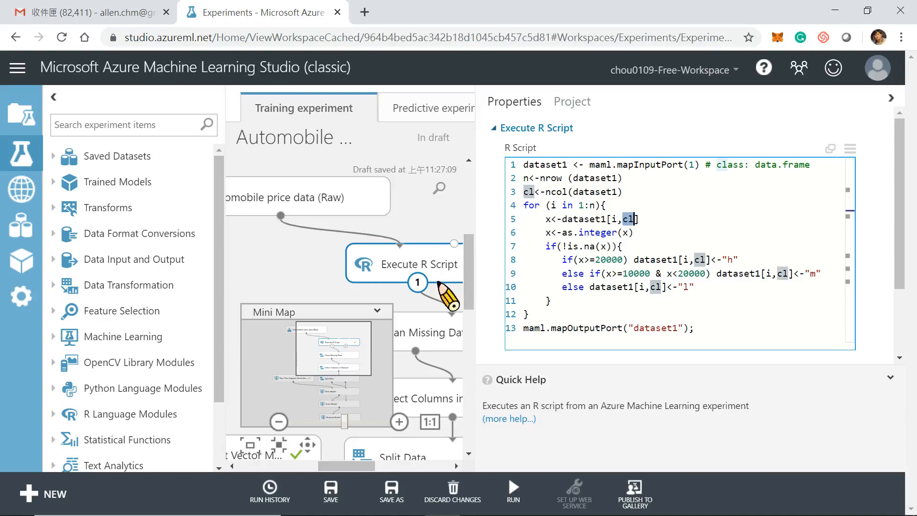
pyautogui.moveTo(479, 287); pyautogui.dragTo(559, 302)
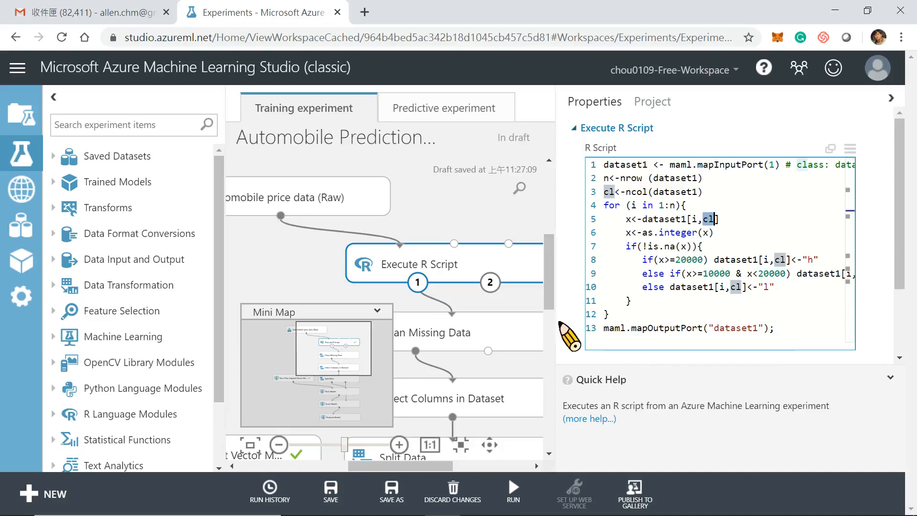
pyautogui.moveTo(563, 326); pyautogui.dragTo(509, 334)
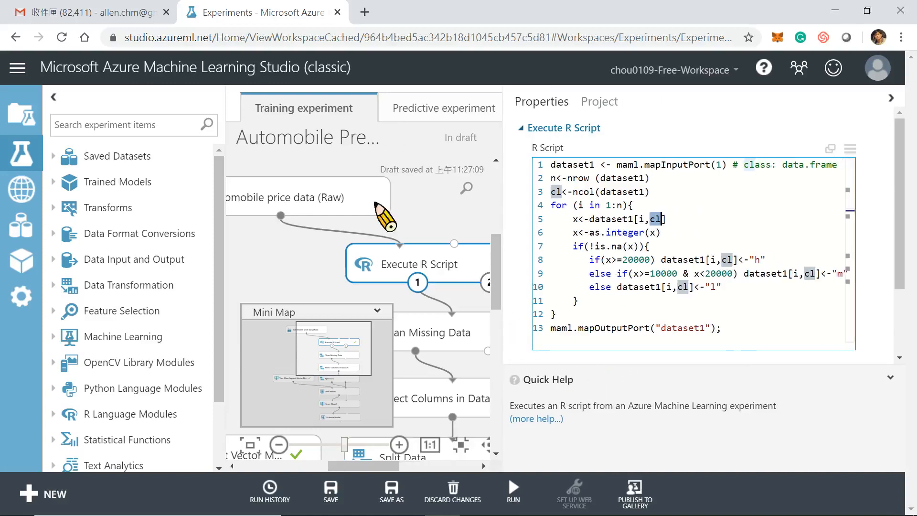
# Visualize the Automobile price data (Raw) dataset, examine the numeric values and missing entries in the price column, and close the view.
pyautogui.click(343, 206)
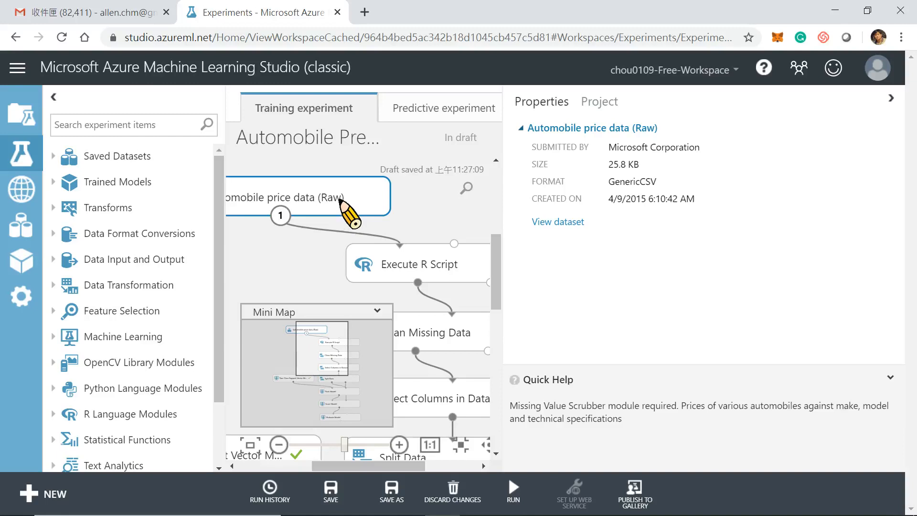
pyautogui.rightClick(340, 200)
pyautogui.moveTo(402, 310)
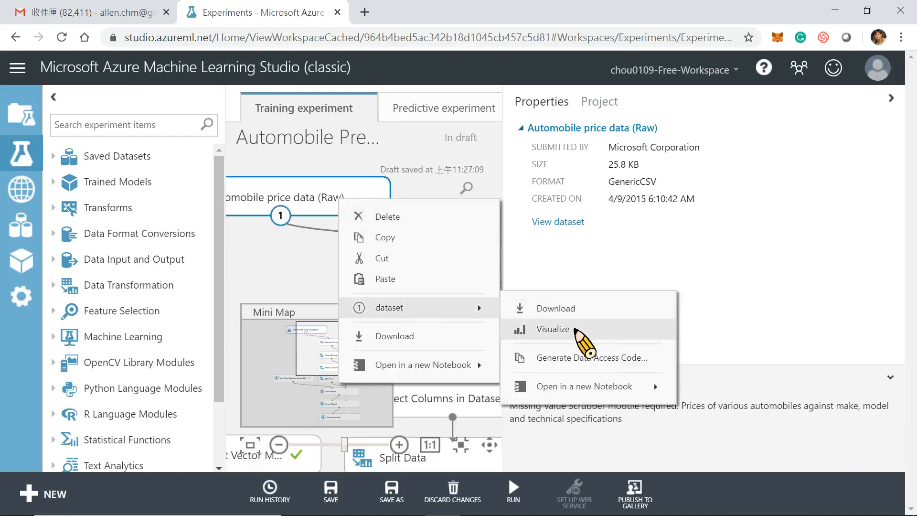
pyautogui.click(554, 329)
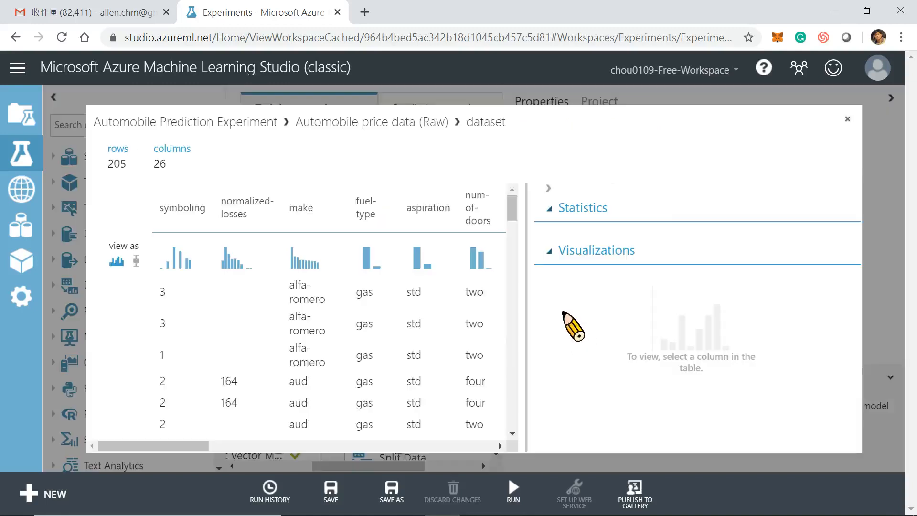
pyautogui.moveTo(158, 446); pyautogui.dragTo(466, 460)
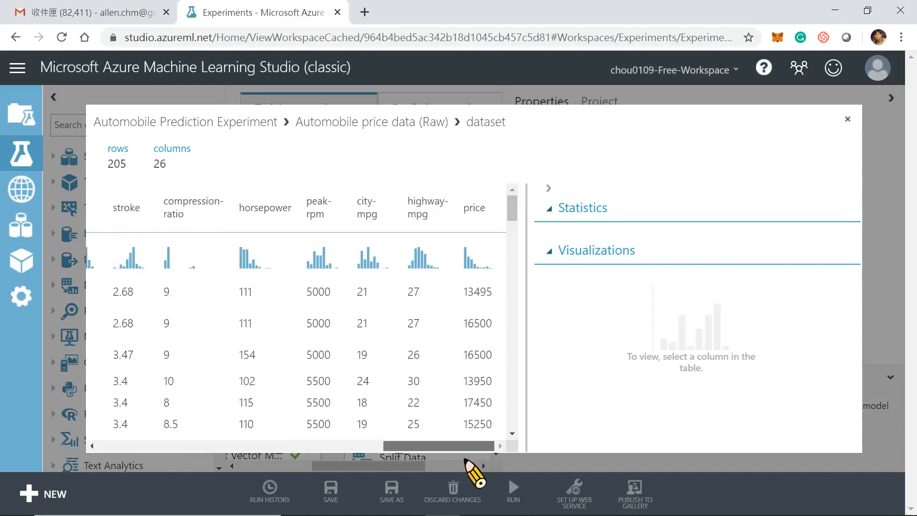
pyautogui.doubleClick(473, 292)
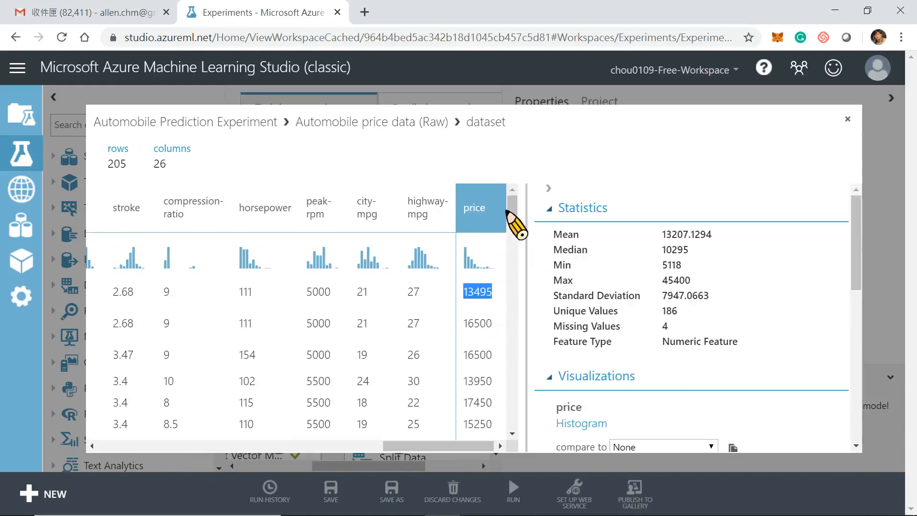
pyautogui.scroll(-3, 516, 215)
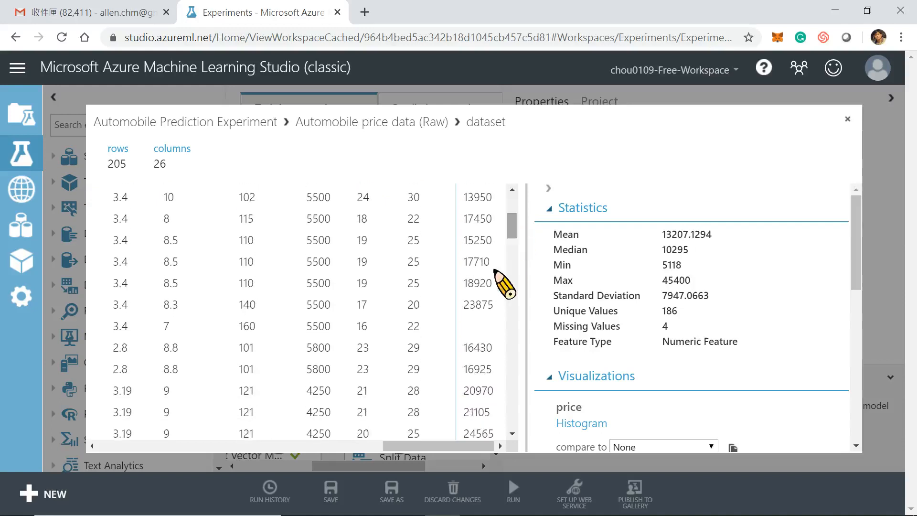
pyautogui.doubleClick(479, 304)
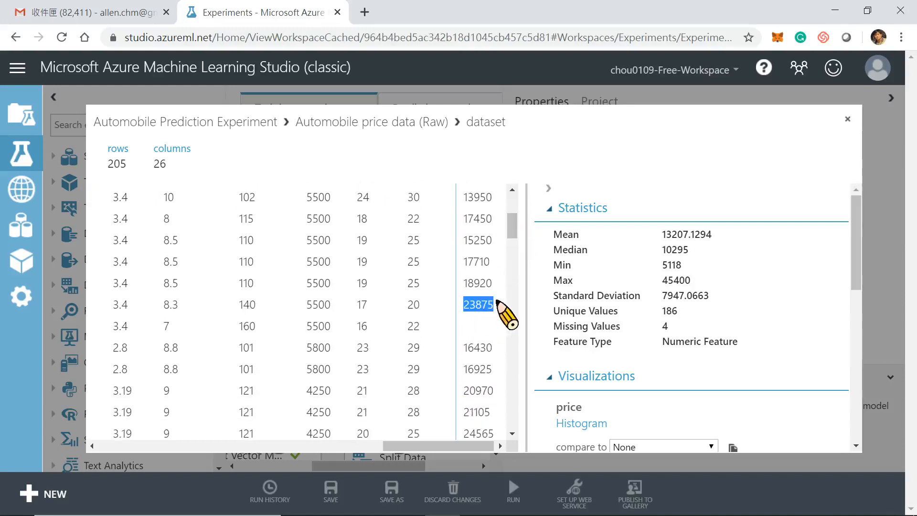
pyautogui.moveTo(512, 228); pyautogui.dragTo(504, 426)
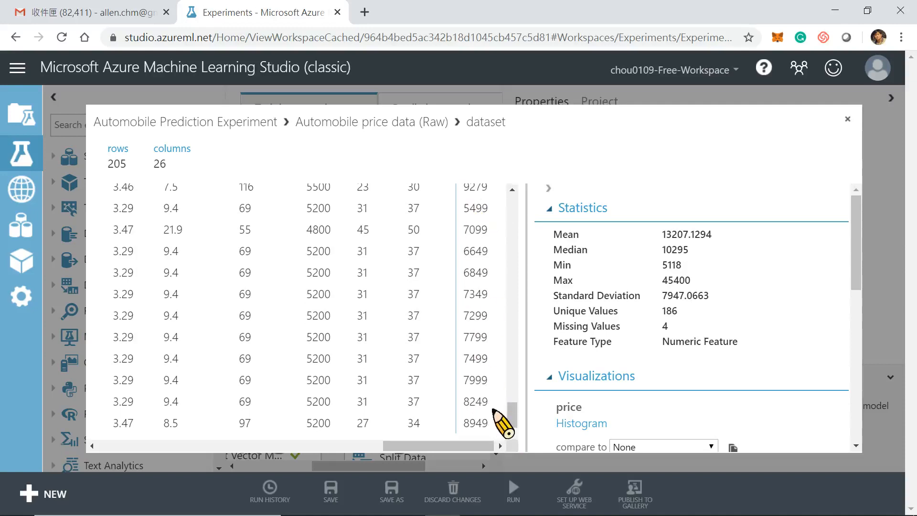
pyautogui.moveTo(511, 418); pyautogui.dragTo(513, 401)
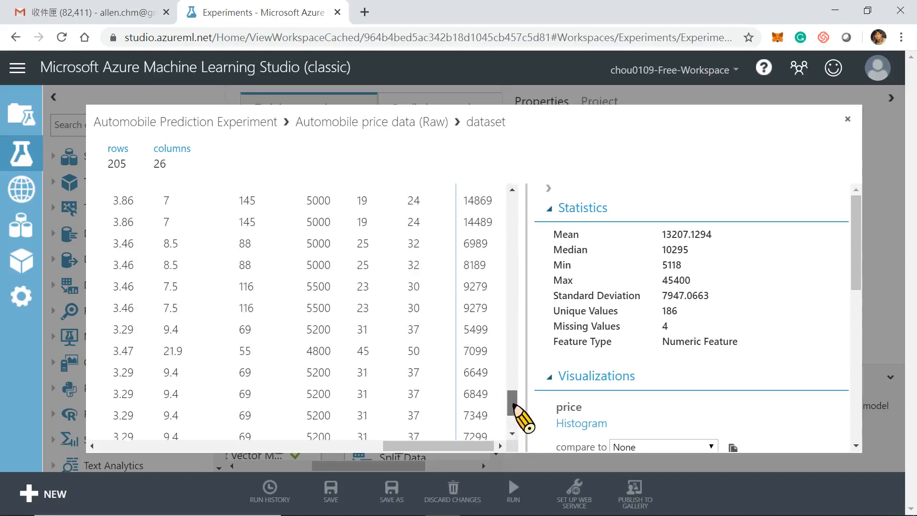
pyautogui.click(847, 118)
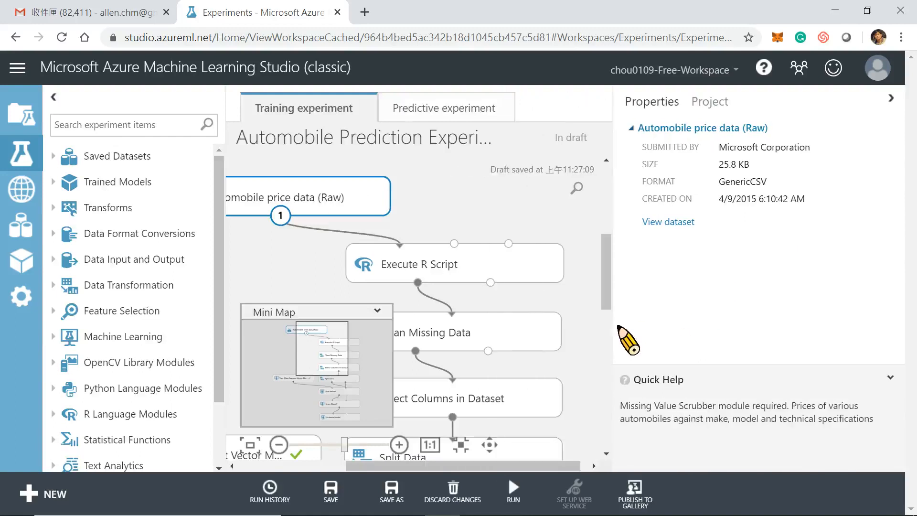
# Reopen the Execute R Script module's code at full width and review the loop, its price conditions and the cl column index.
pyautogui.click(502, 273)
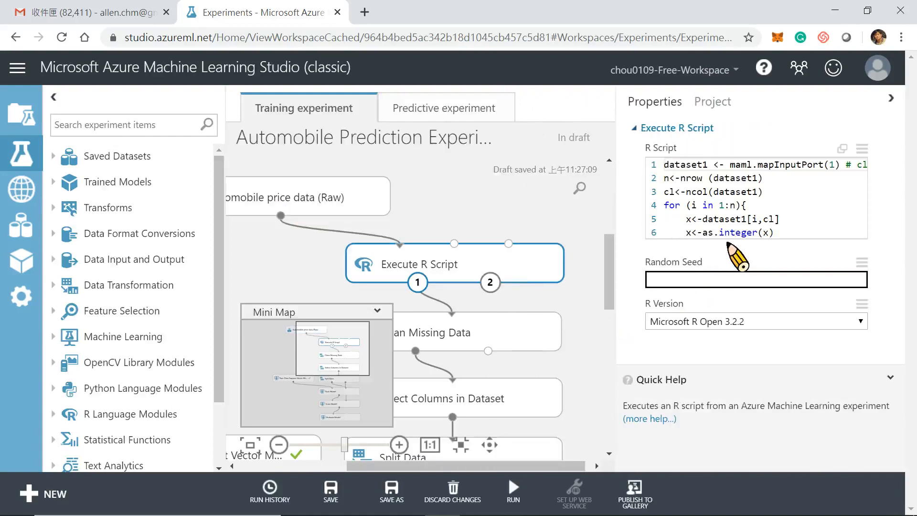
pyautogui.moveTo(726, 240); pyautogui.dragTo(727, 341)
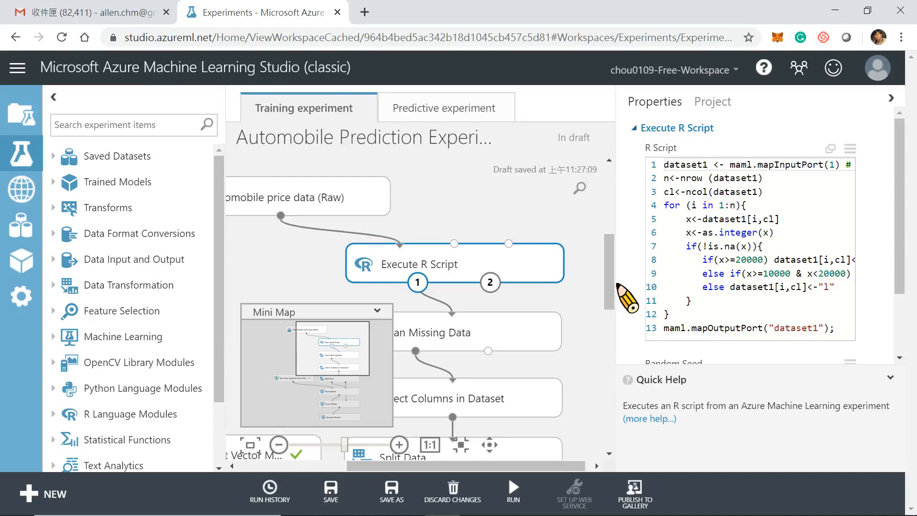
pyautogui.moveTo(618, 287); pyautogui.dragTo(557, 287)
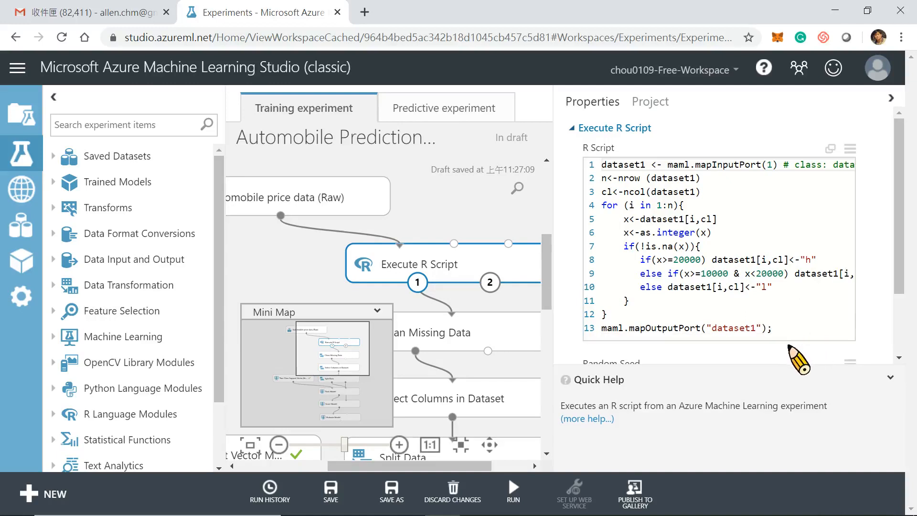
pyautogui.moveTo(788, 342)
pyautogui.mouseDown()
pyautogui.moveTo(788, 379)
pyautogui.moveTo(784, 355)
pyautogui.mouseUp()
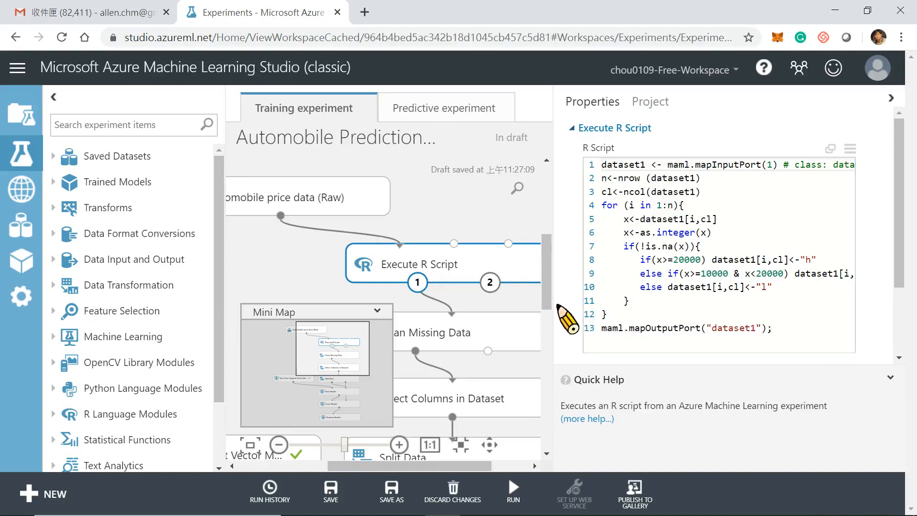
pyautogui.moveTo(549, 317); pyautogui.dragTo(491, 317)
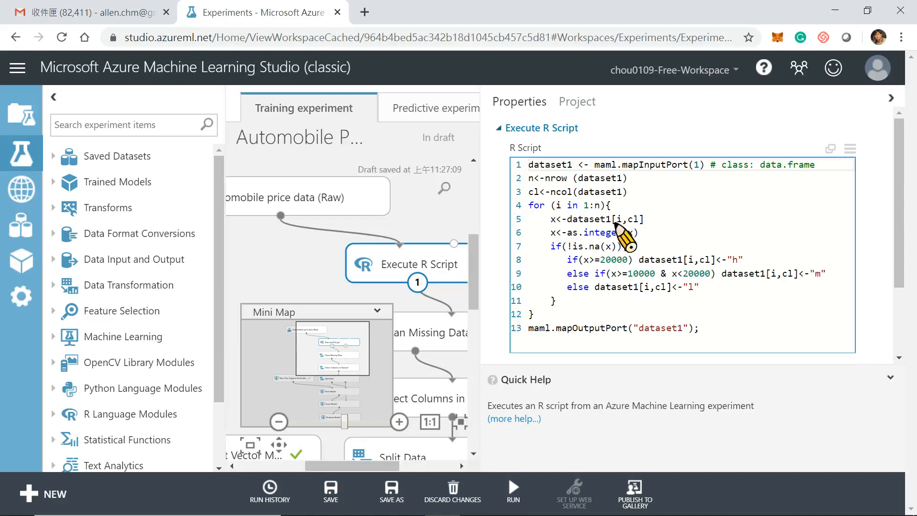
pyautogui.doubleClick(691, 287)
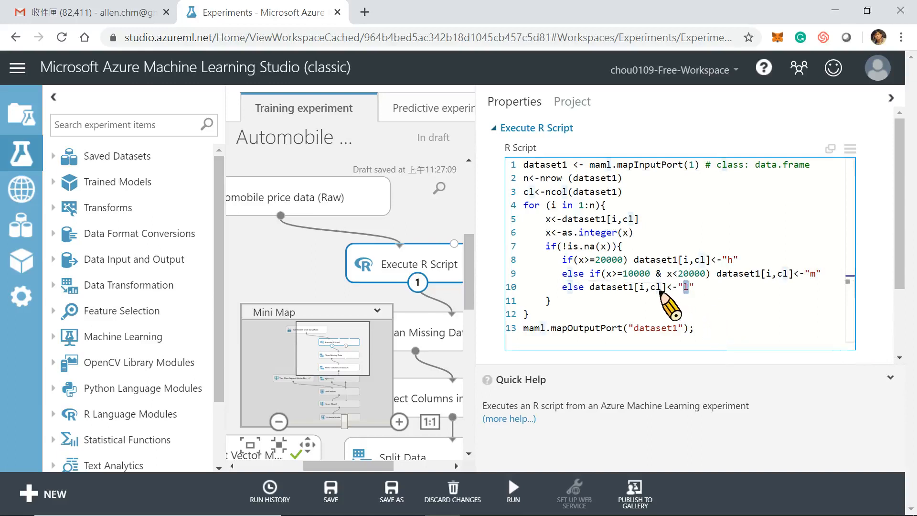
pyautogui.click(638, 218)
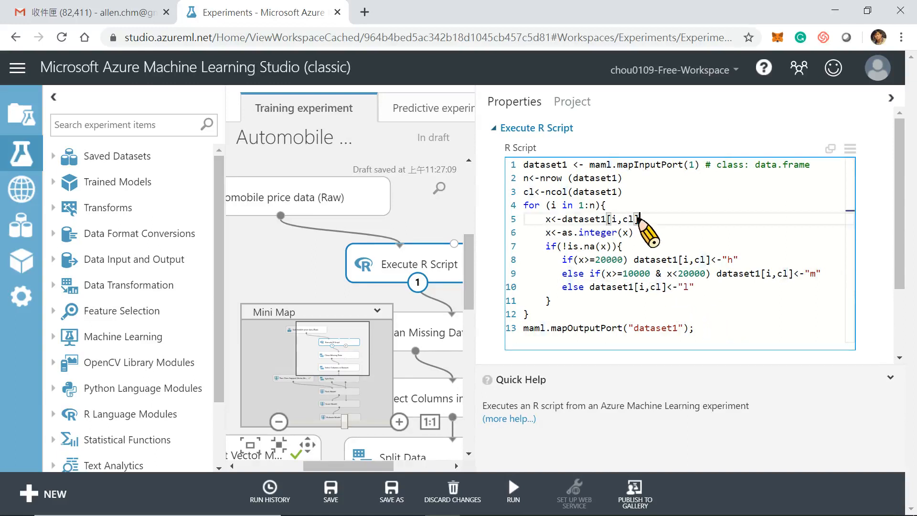
pyautogui.moveTo(634, 218); pyautogui.dragTo(624, 219)
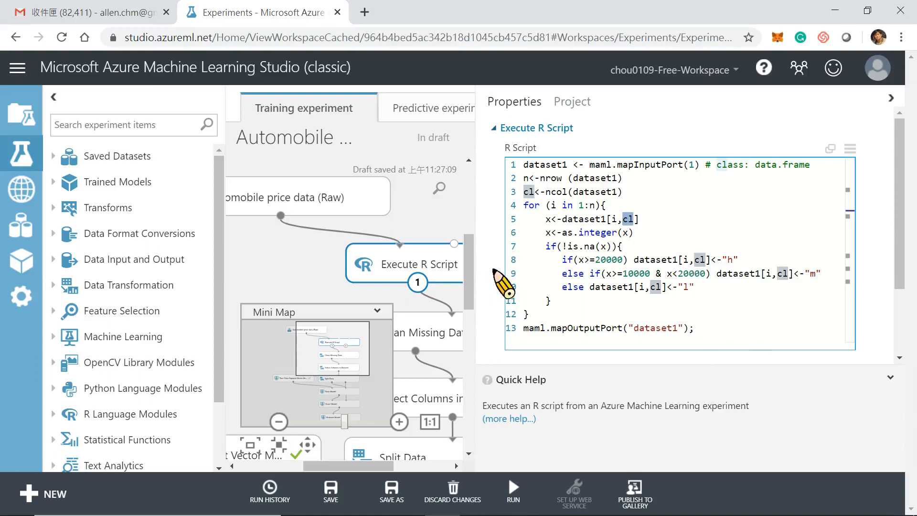
# Run only the Execute R Script module with the script that uses cl on line 5.
pyautogui.moveTo(480, 306); pyautogui.dragTo(573, 305)
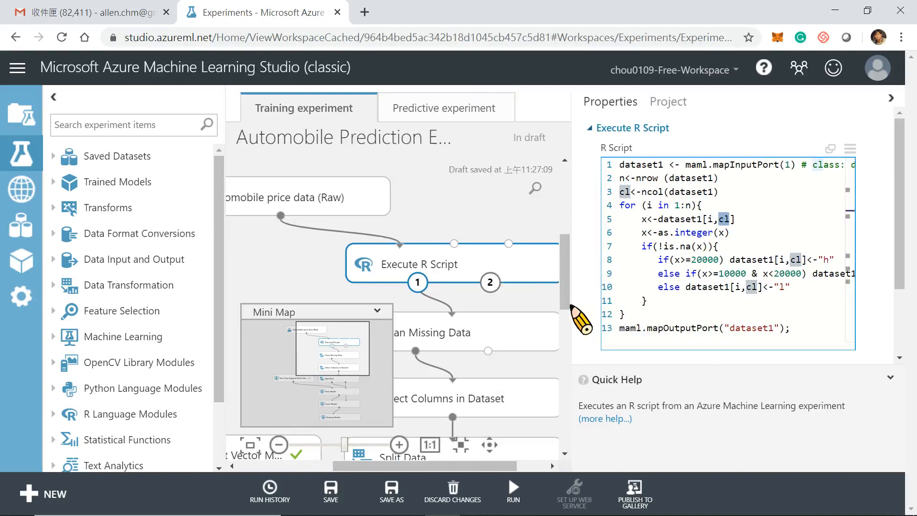
pyautogui.rightClick(493, 254)
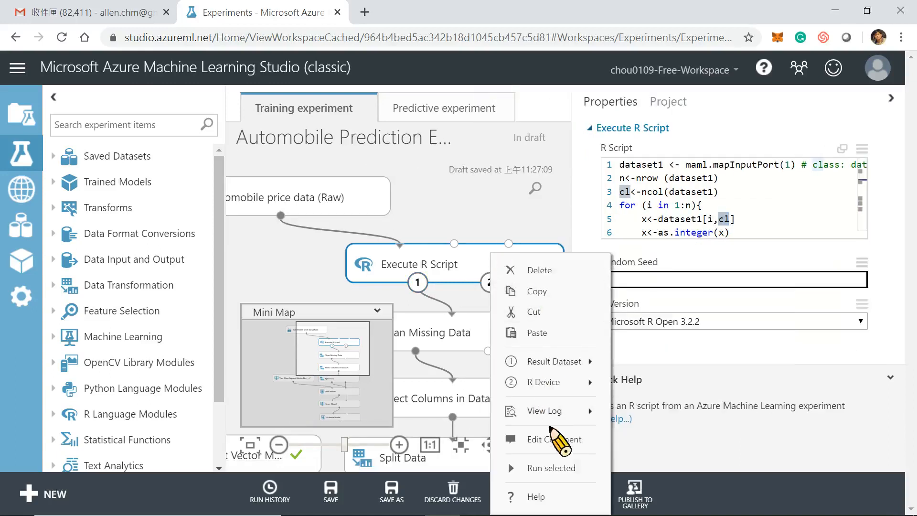
pyautogui.click(554, 468)
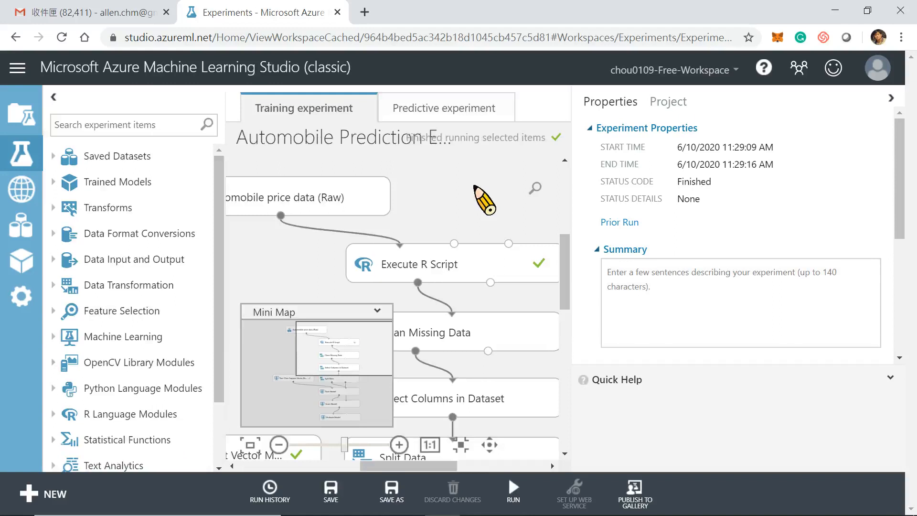
# Visualize the Execute R Script result dataset, compare the price column's h, m and l categories with the raw prices, and close it.
pyautogui.rightClick(509, 259)
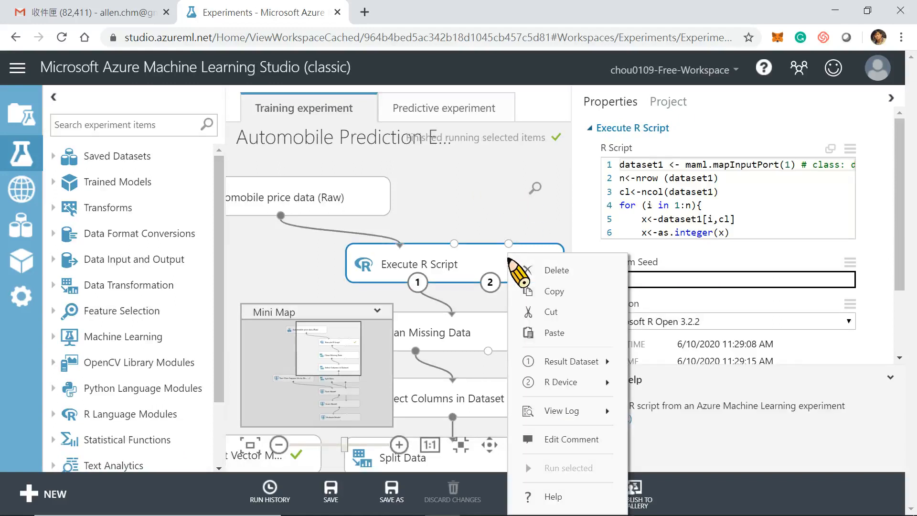
pyautogui.moveTo(579, 367)
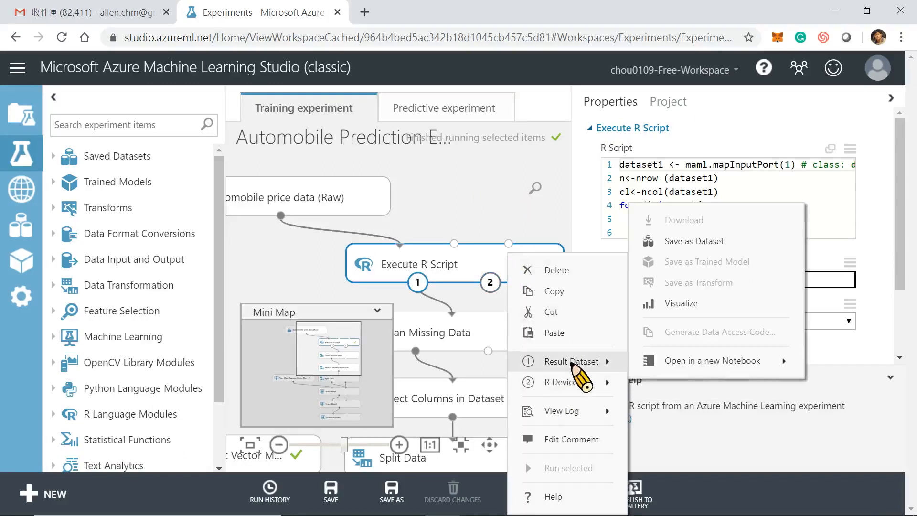
pyautogui.click(678, 304)
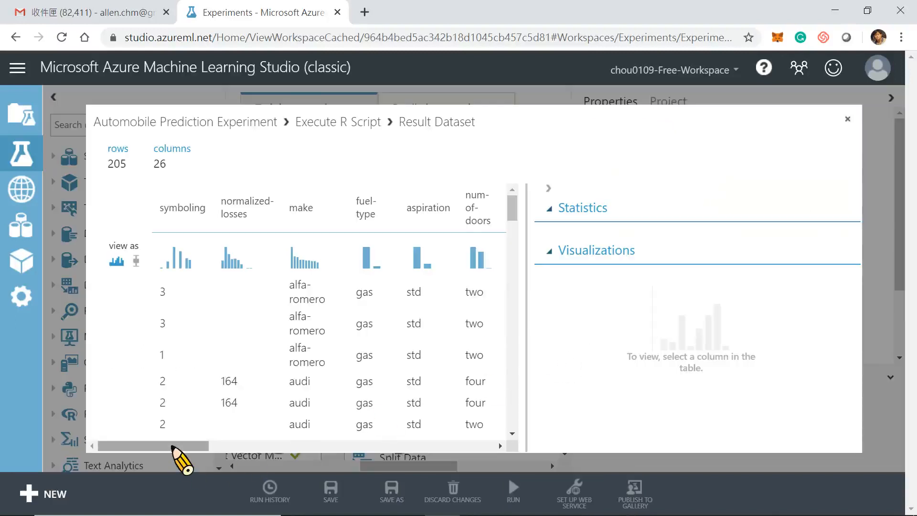
pyautogui.moveTo(173, 447); pyautogui.dragTo(485, 456)
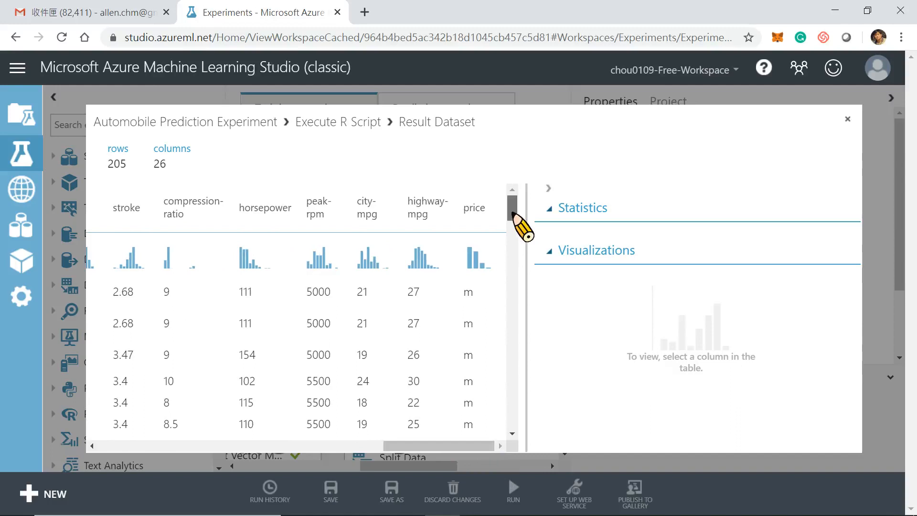
pyautogui.moveTo(513, 215); pyautogui.dragTo(514, 231)
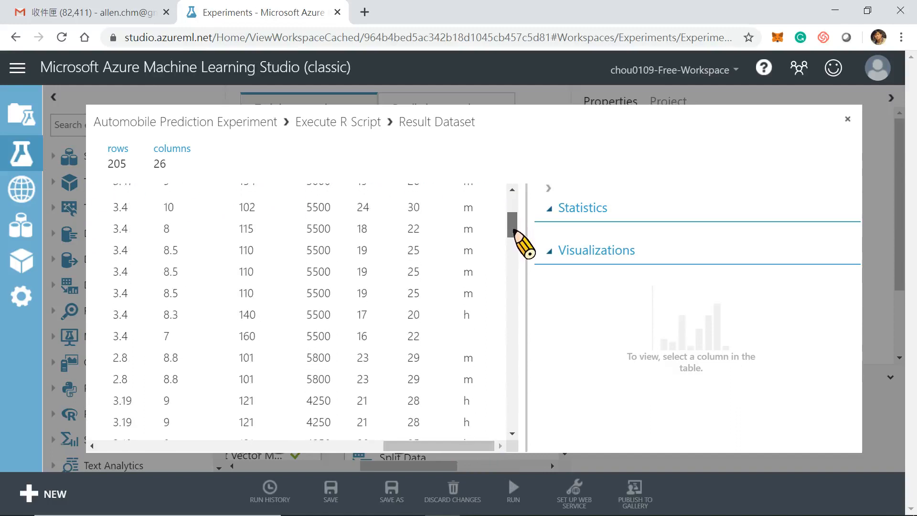
pyautogui.click(465, 314)
pyautogui.moveTo(512, 216); pyautogui.dragTo(516, 387)
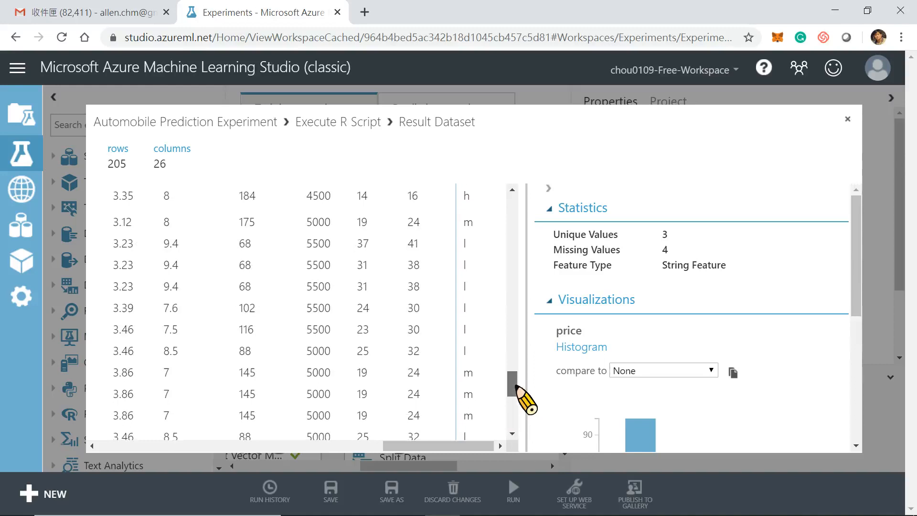
pyautogui.click(848, 120)
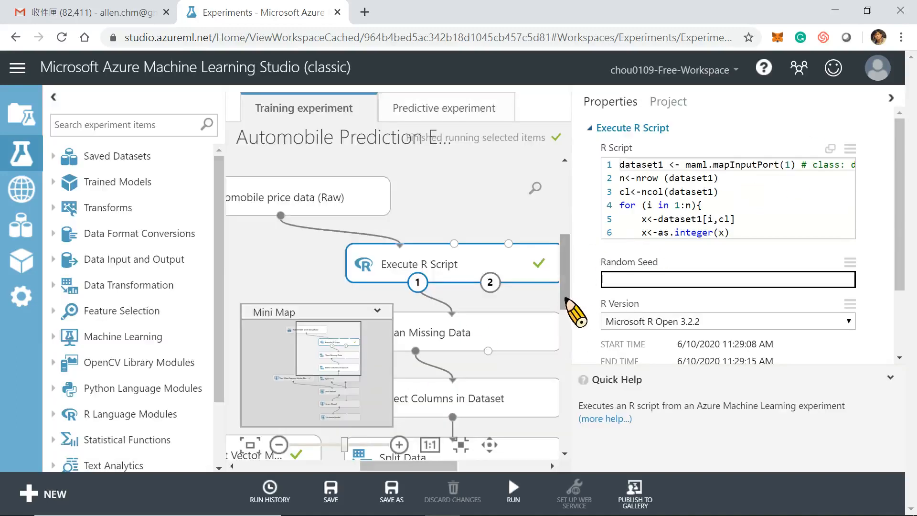
# Run the entire training experiment, including the modules downstream of Execute R Script.
pyautogui.moveTo(566, 300); pyautogui.dragTo(665, 353)
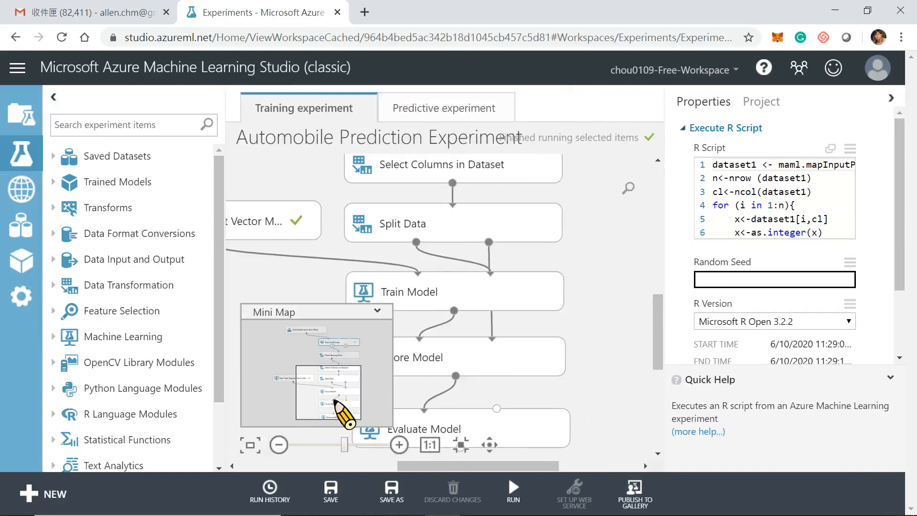
pyautogui.moveTo(334, 397); pyautogui.dragTo(306, 376)
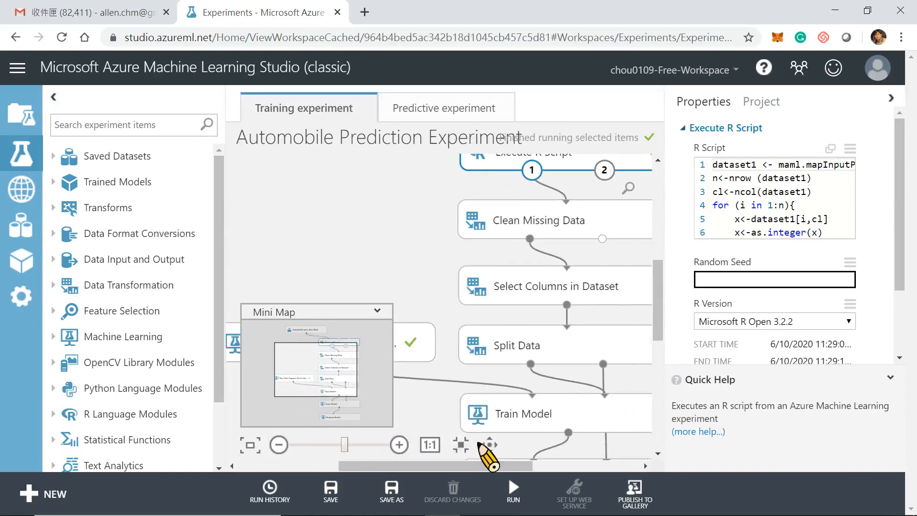
pyautogui.click(519, 492)
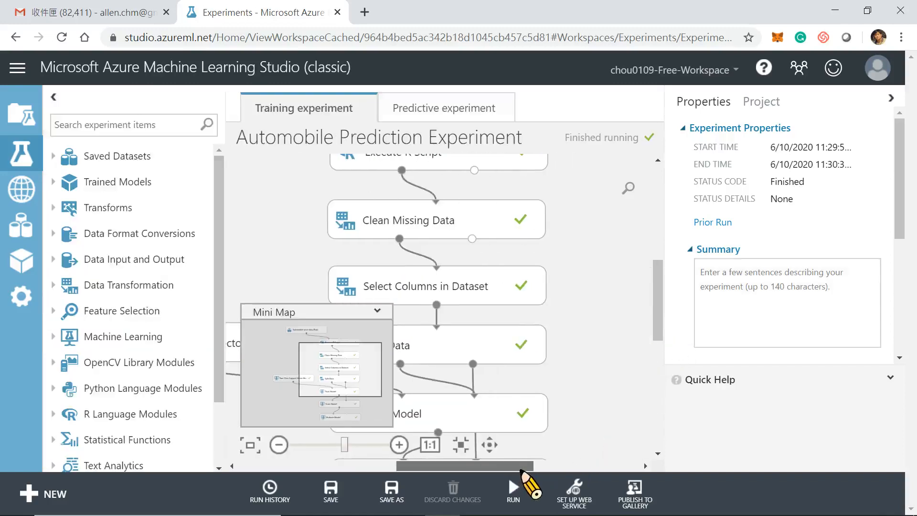
# Visualize the scored dataset produced by the Score Model module.
pyautogui.moveTo(659, 274); pyautogui.dragTo(659, 330)
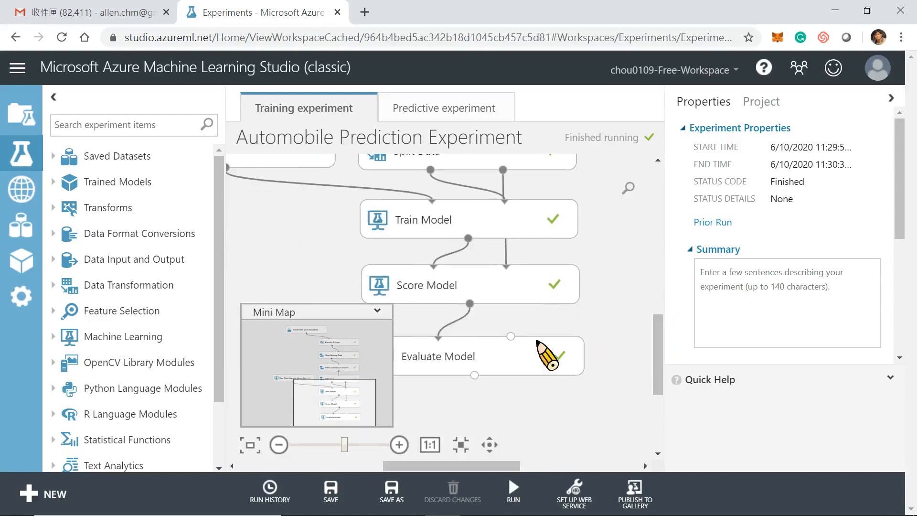
pyautogui.click(495, 288)
pyautogui.rightClick(495, 287)
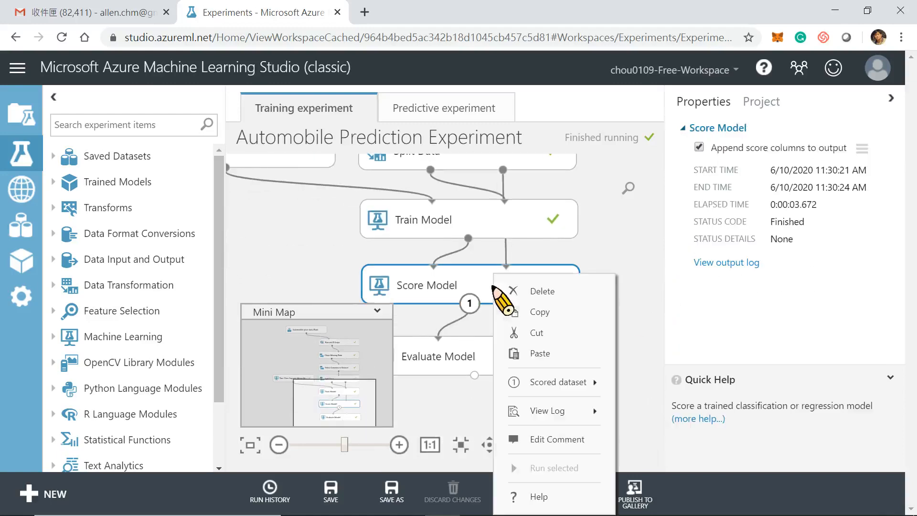
pyautogui.moveTo(580, 382)
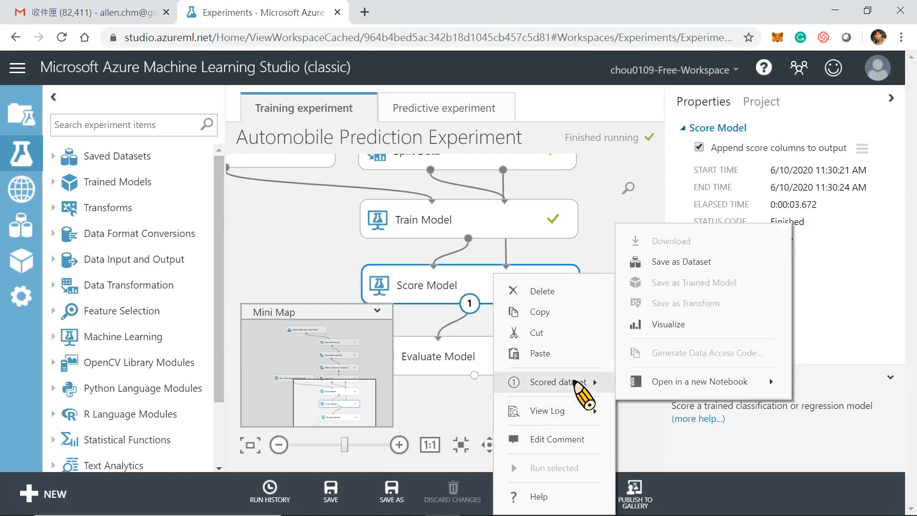
pyautogui.click(661, 325)
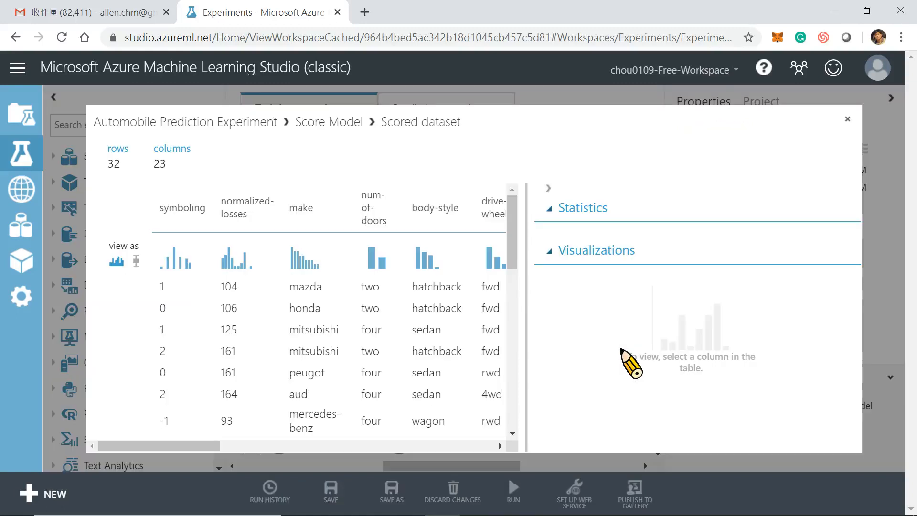
# Compare the price and Scored Labels columns across all rows of the Score Model scored dataset, and close it.
pyautogui.moveTo(160, 446); pyautogui.dragTo(436, 455)
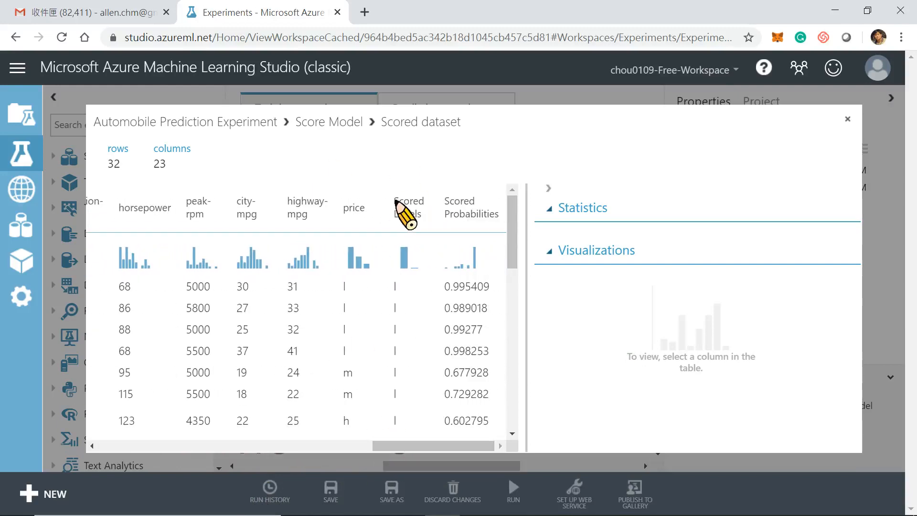
pyautogui.moveTo(393, 201); pyautogui.dragTo(405, 216)
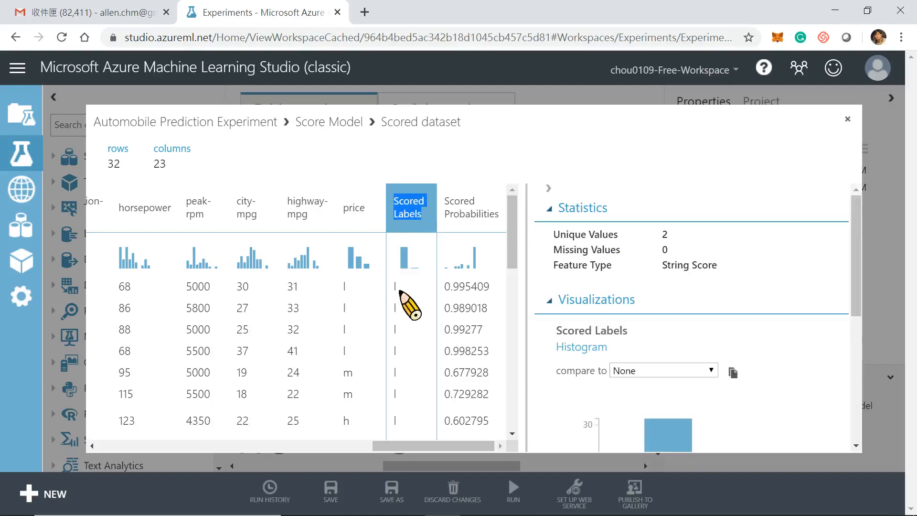
pyautogui.moveTo(344, 208); pyautogui.dragTo(370, 215)
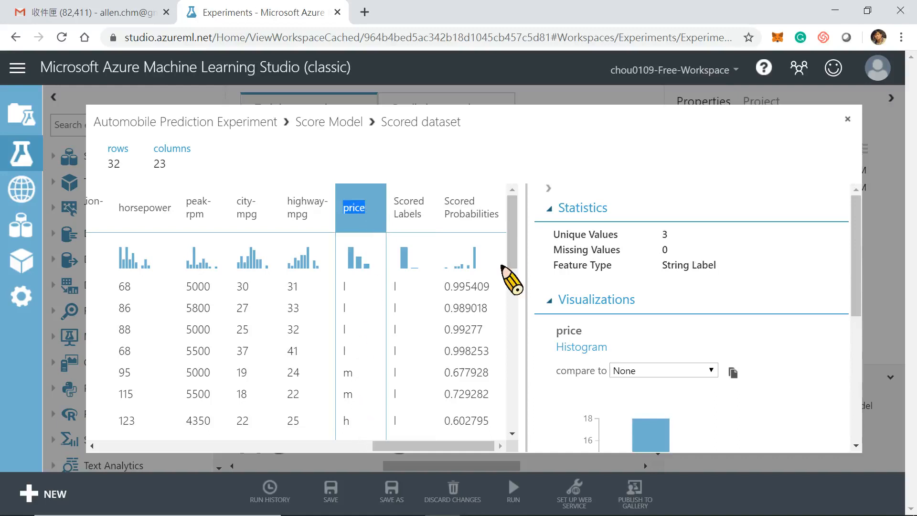
pyautogui.moveTo(516, 241)
pyautogui.mouseDown()
pyautogui.moveTo(515, 266)
pyautogui.moveTo(519, 227)
pyautogui.mouseUp()
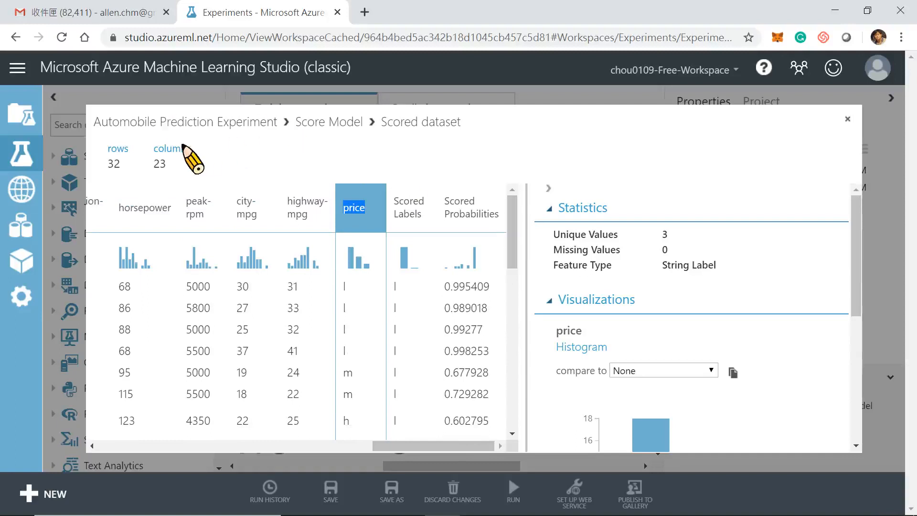
pyautogui.doubleClick(113, 163)
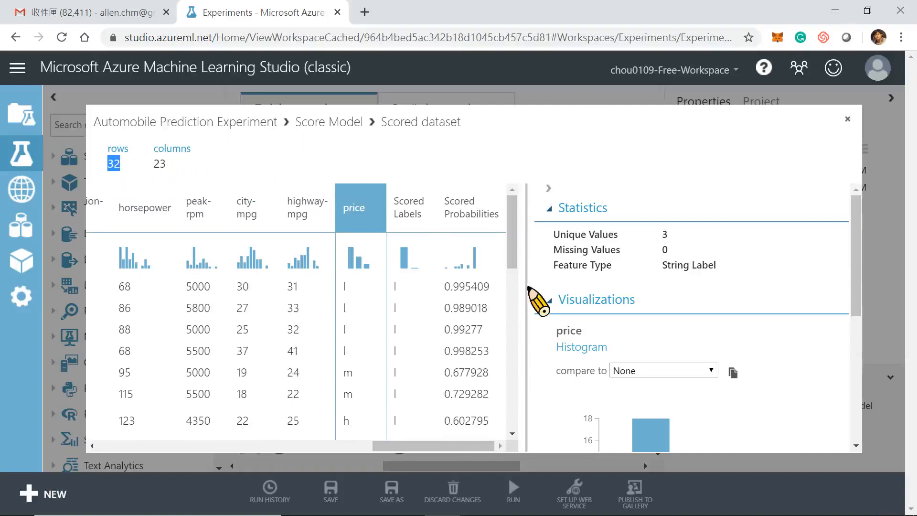
pyautogui.scroll(-1, 510, 258)
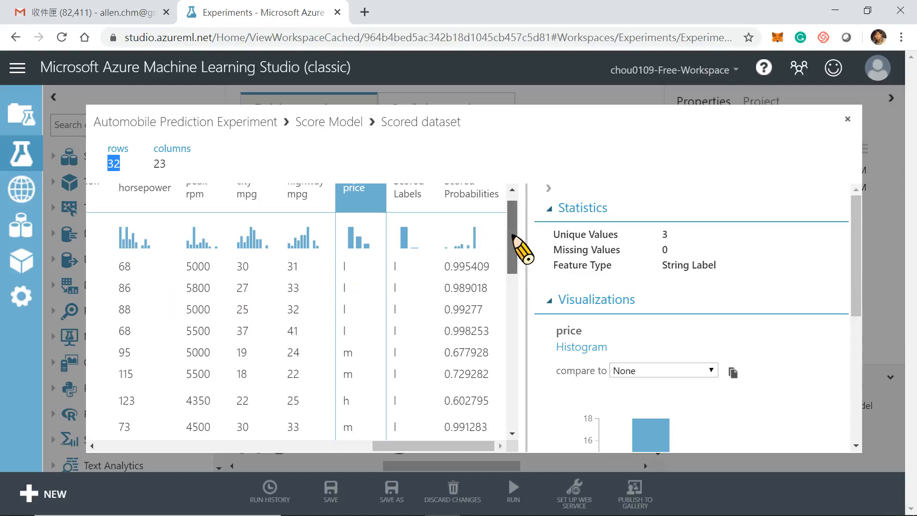
pyautogui.moveTo(513, 235); pyautogui.dragTo(519, 245)
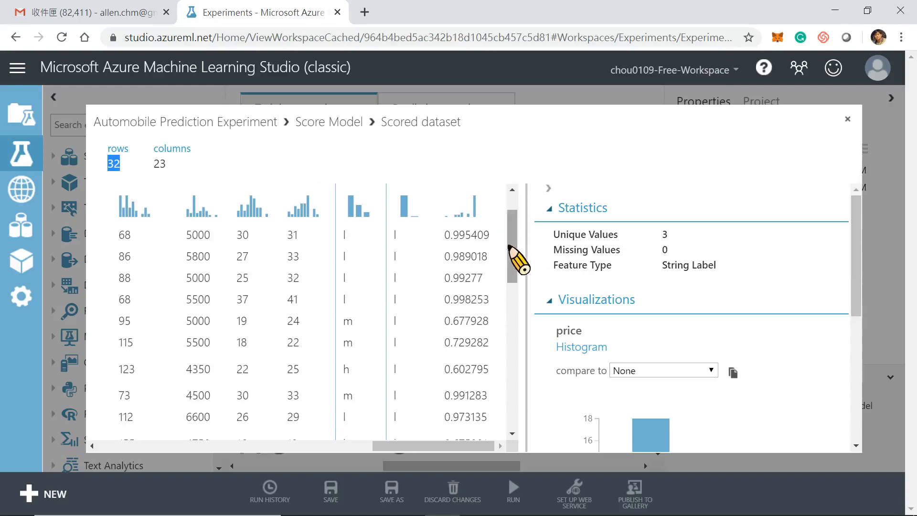
pyautogui.moveTo(509, 246); pyautogui.dragTo(514, 388)
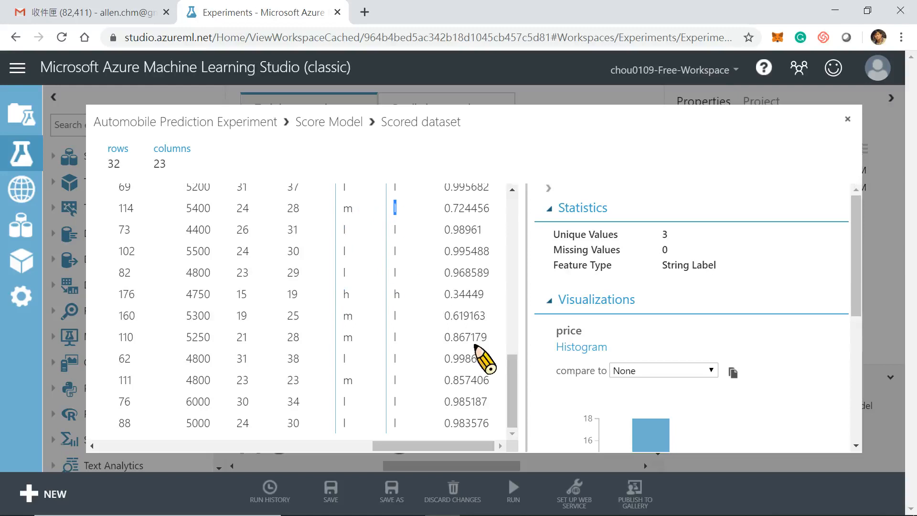
pyautogui.moveTo(517, 400); pyautogui.dragTo(521, 253)
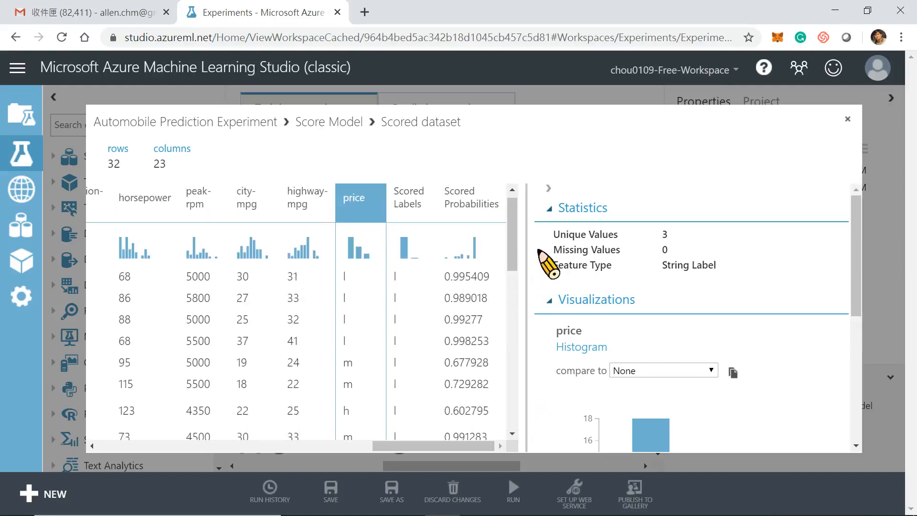
pyautogui.click(848, 119)
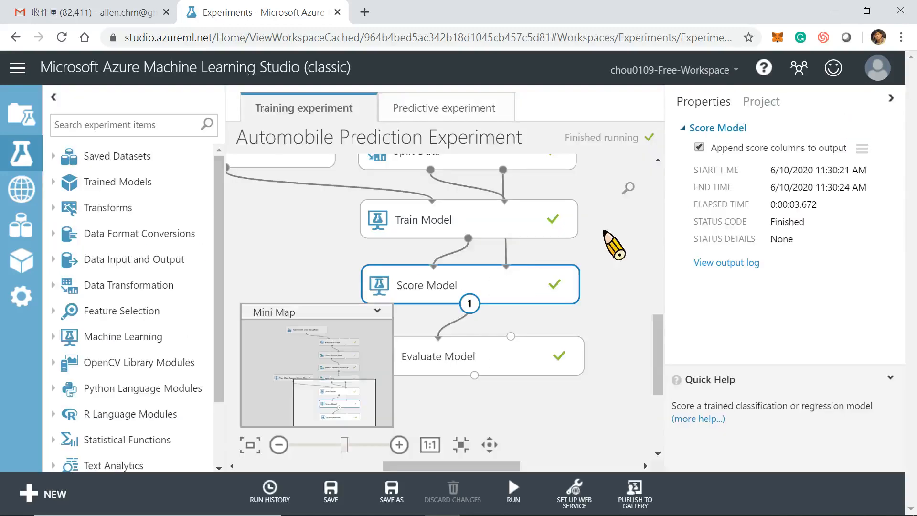
# Visualize the Evaluate Model evaluation results, check the accuracy and other metrics below the ROC chart, and close them.
pyautogui.click(521, 364)
pyautogui.rightClick(519, 365)
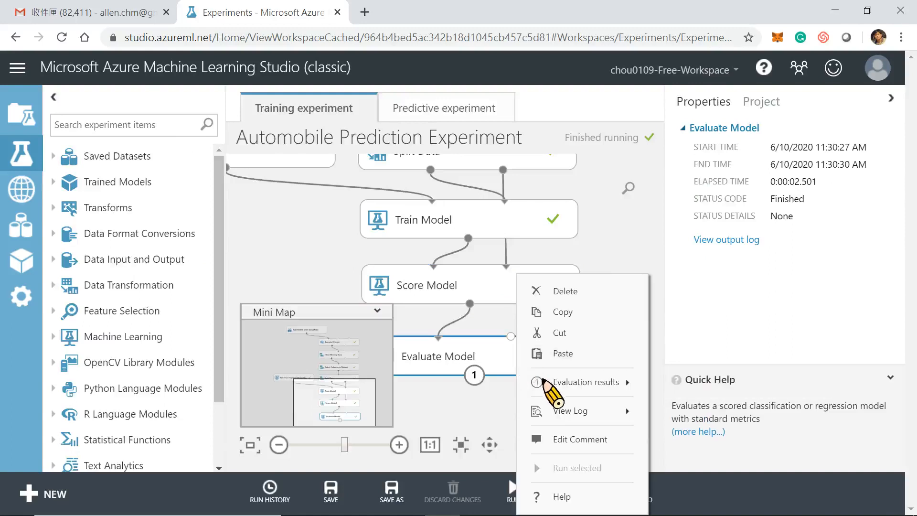
pyautogui.moveTo(592, 384)
pyautogui.click(701, 325)
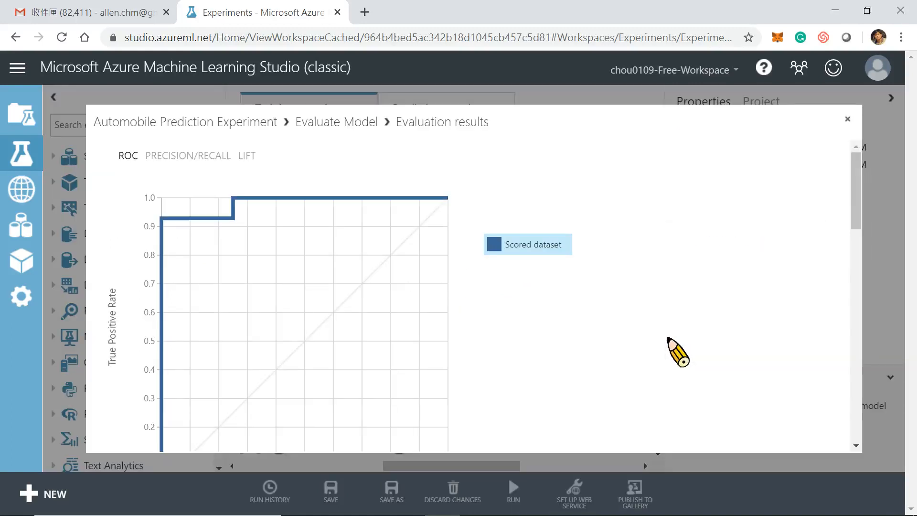
pyautogui.moveTo(856, 170); pyautogui.dragTo(862, 324)
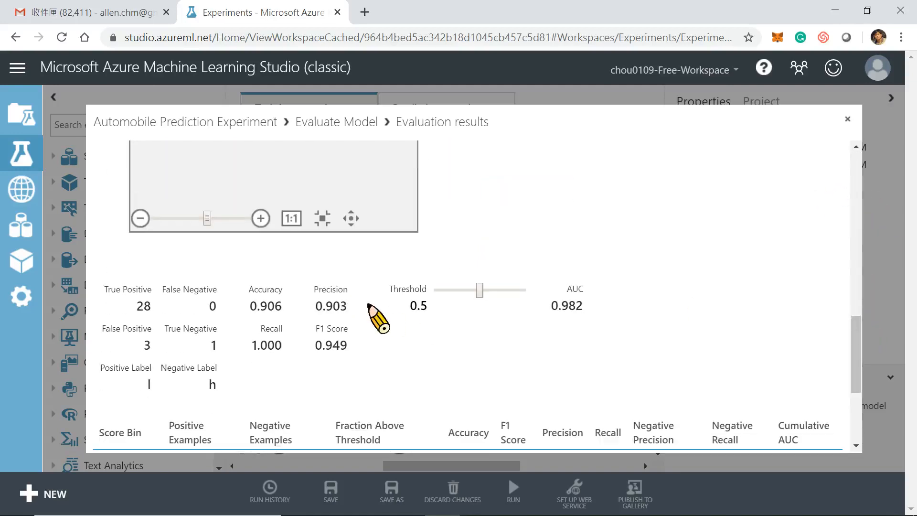
pyautogui.moveTo(250, 308); pyautogui.dragTo(284, 308)
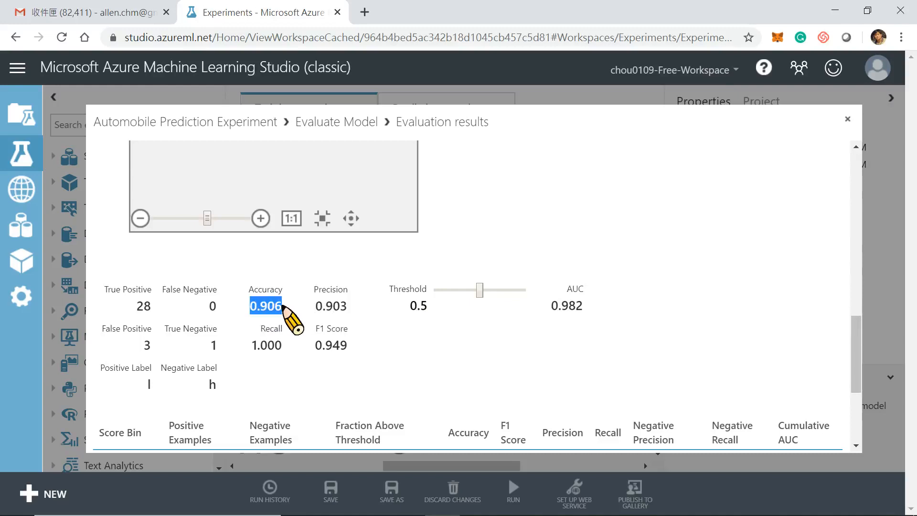
pyautogui.click(592, 365)
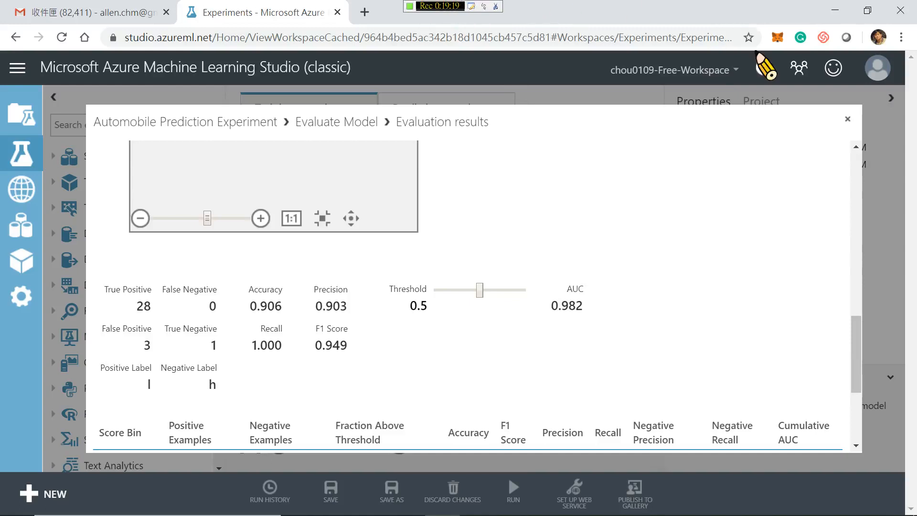
pyautogui.click(846, 119)
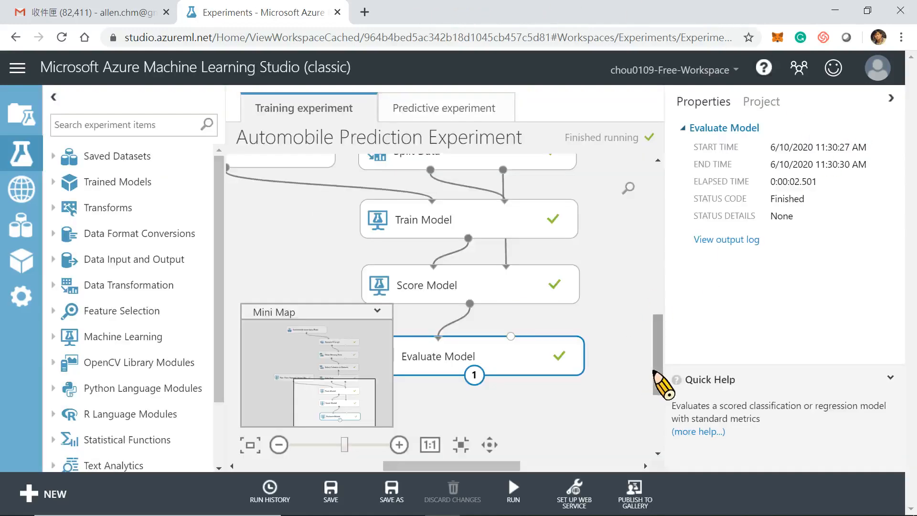
# Update the predictive experiment from the retrained training experiment and dismiss the completion notice.
pyautogui.moveTo(655, 378); pyautogui.dragTo(632, 403)
pyautogui.moveTo(526, 497)
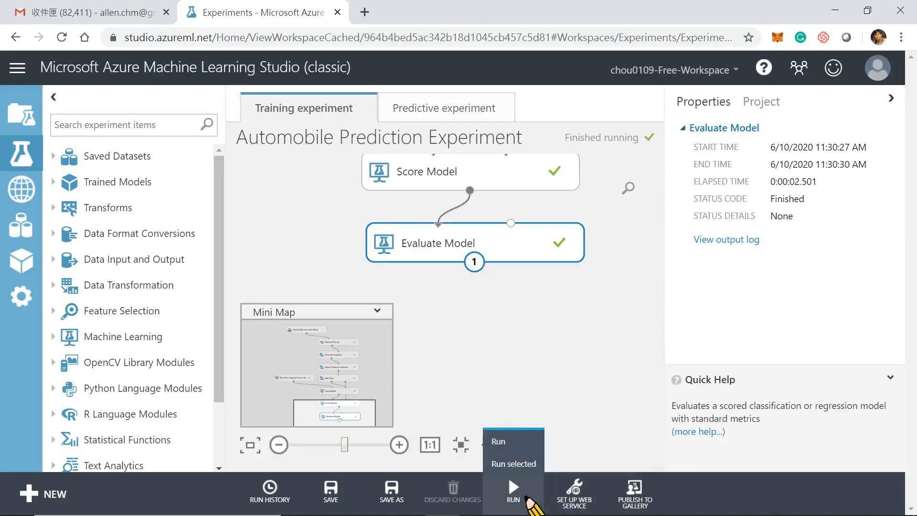
pyautogui.moveTo(589, 502)
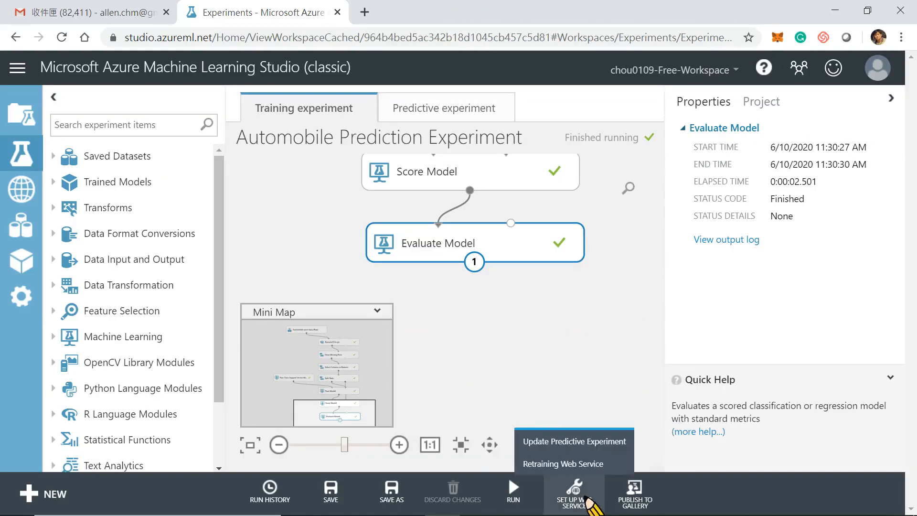
pyautogui.click(580, 443)
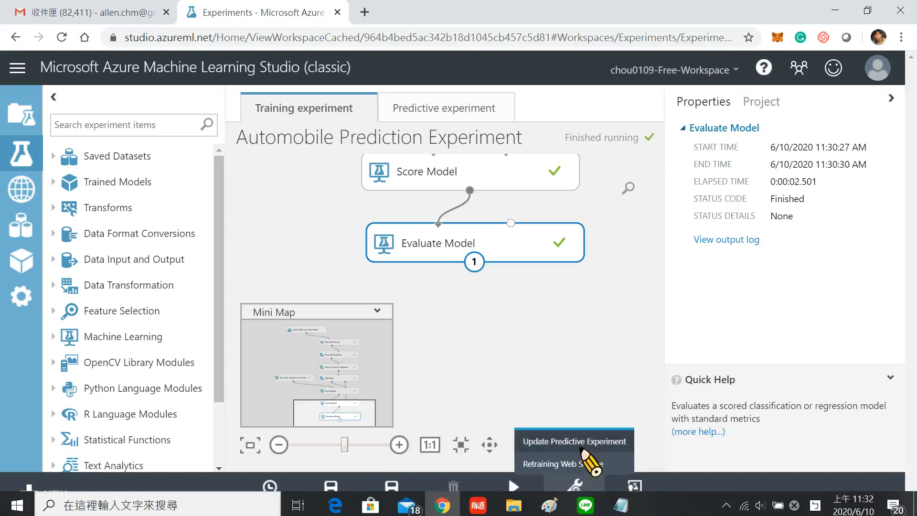
pyautogui.click(583, 443)
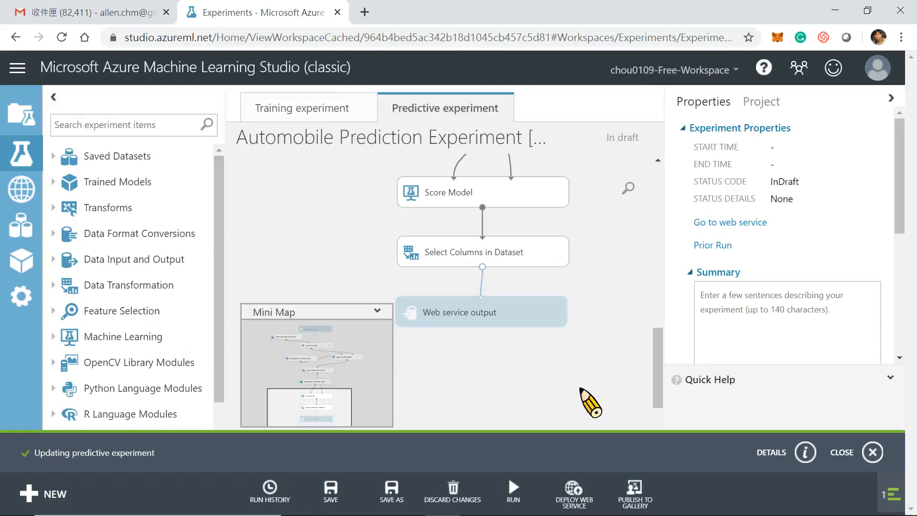
pyautogui.click(872, 452)
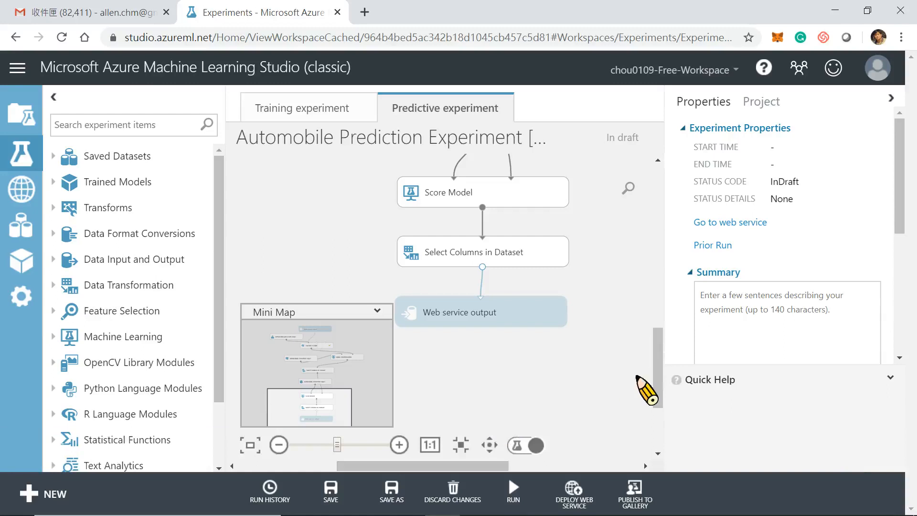
# Review the predictive experiment's flow and check the column selection of the Select Columns in Dataset module after Score Model.
pyautogui.moveTo(658, 379); pyautogui.dragTo(665, 215)
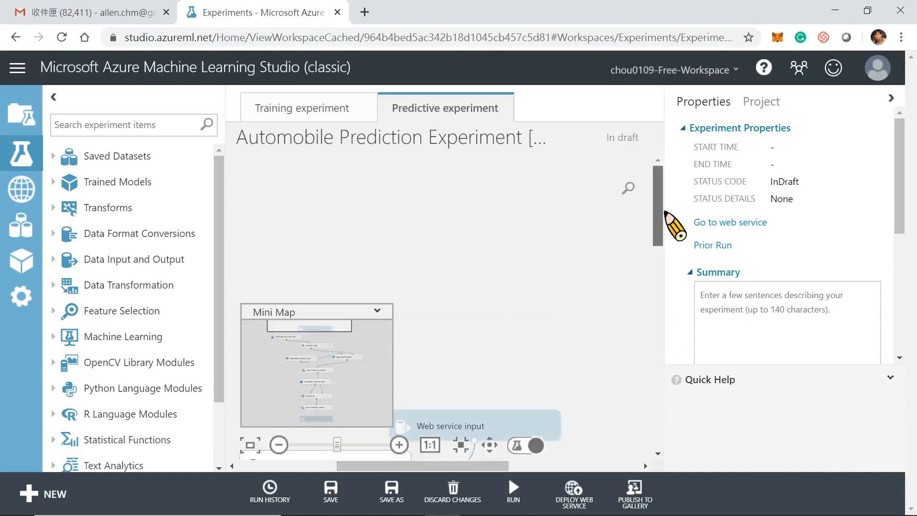
pyautogui.moveTo(673, 277); pyautogui.dragTo(670, 361)
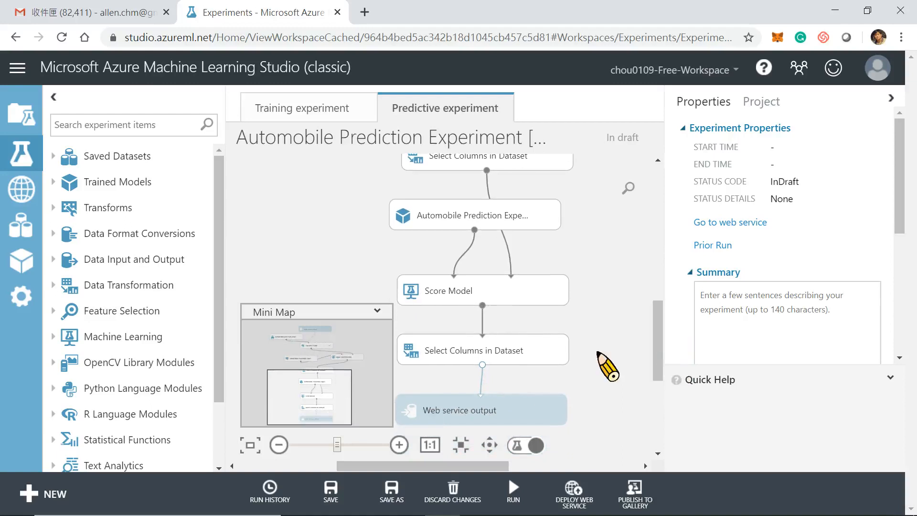
pyautogui.click(516, 349)
pyautogui.click(776, 206)
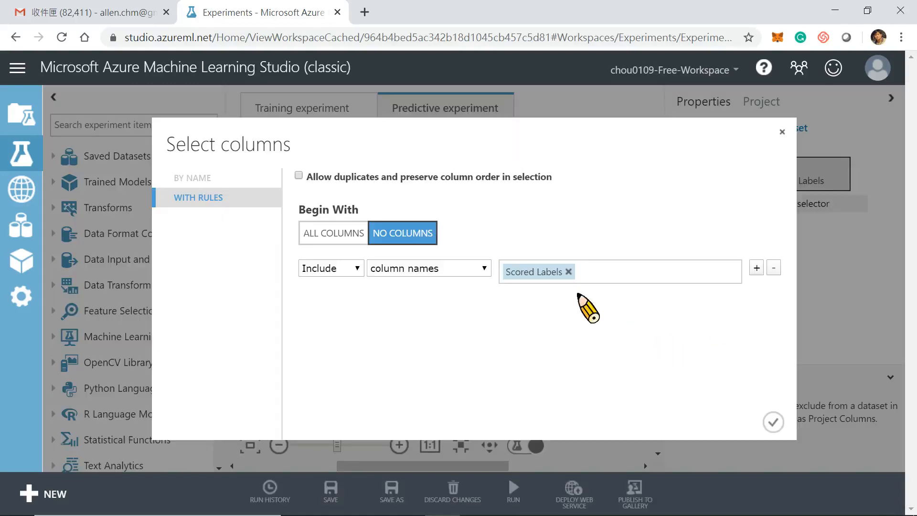
pyautogui.click(773, 422)
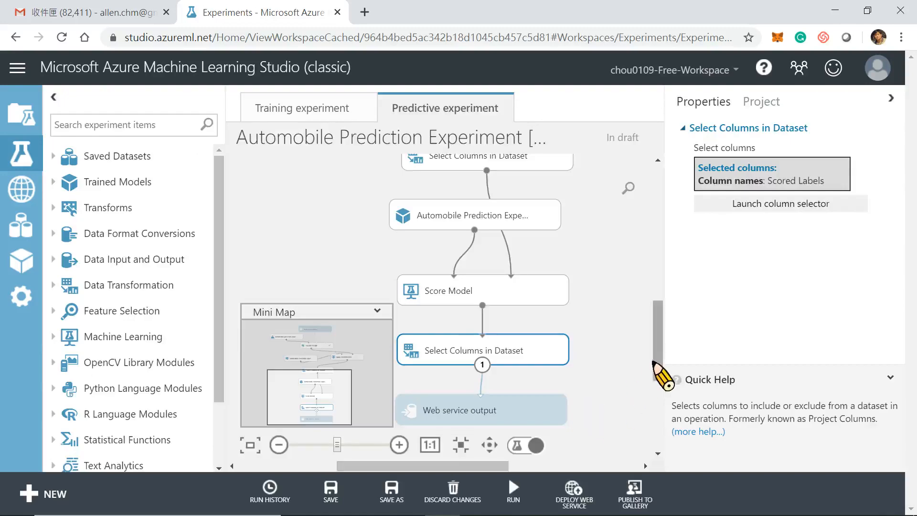
# Try to deploy the updated predictive experiment as a web service without running it first.
pyautogui.moveTo(664, 375); pyautogui.dragTo(661, 460)
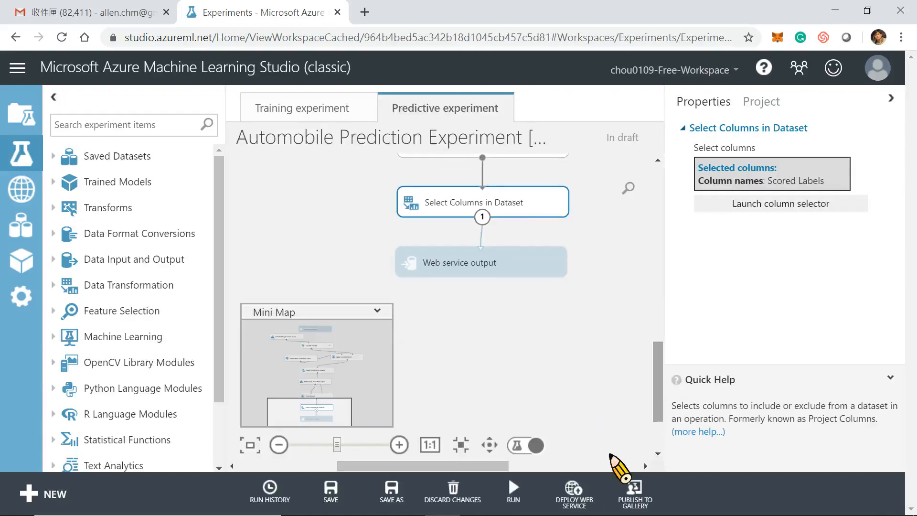
pyautogui.click(583, 498)
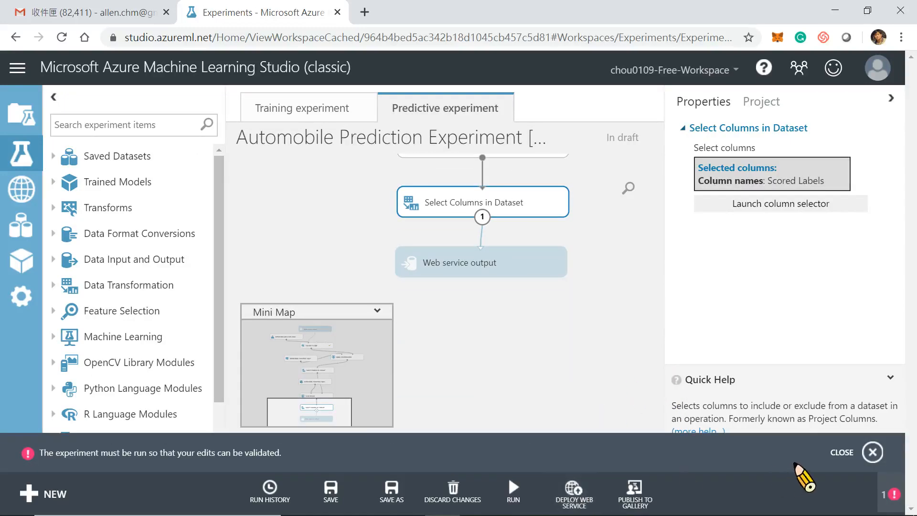
pyautogui.click(872, 452)
# Run the predictive experiment and deploy it as a web service, overwriting the existing service.
pyautogui.click(523, 493)
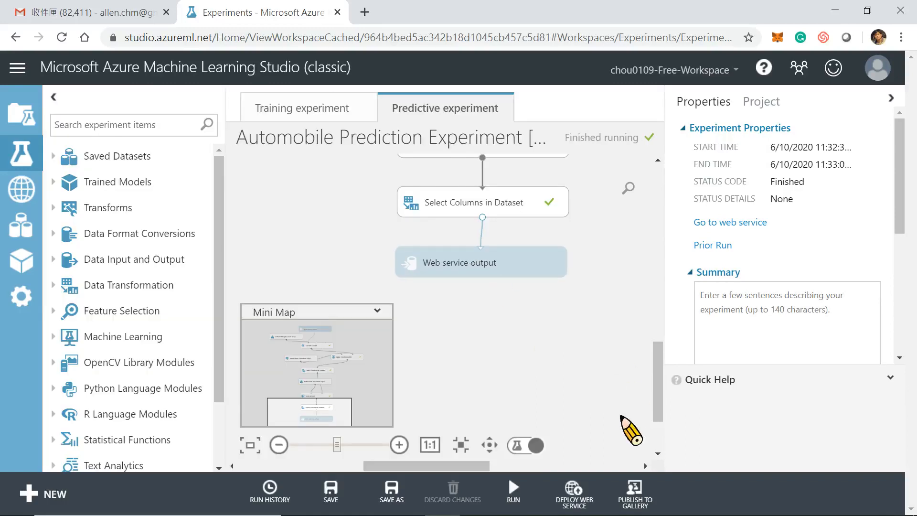
pyautogui.click(576, 490)
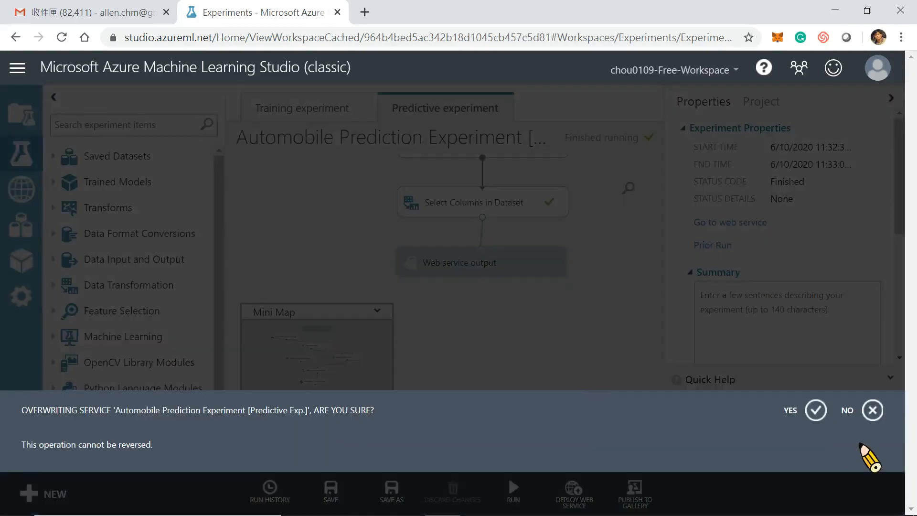
pyautogui.click(815, 410)
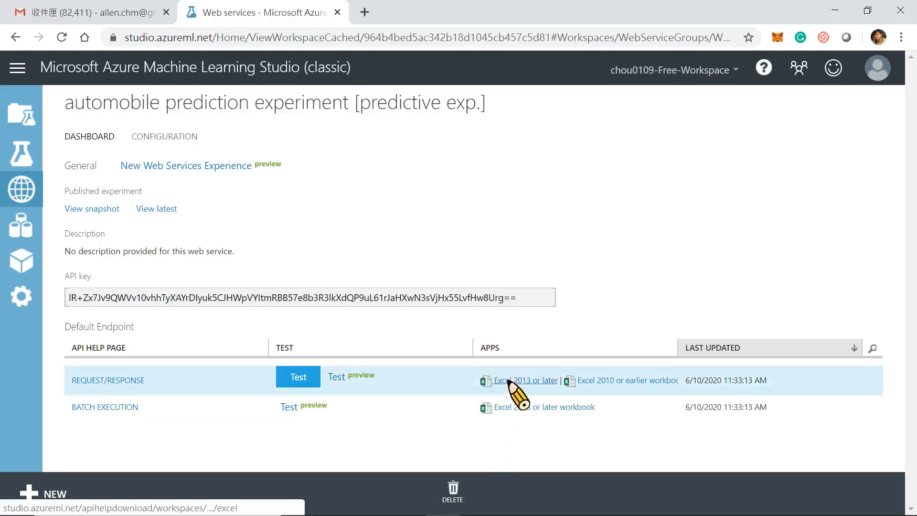
# Download the request/response workbook for Excel 2013 or later, open it in Excel and enable editing.
pyautogui.click(543, 382)
pyautogui.click(589, 361)
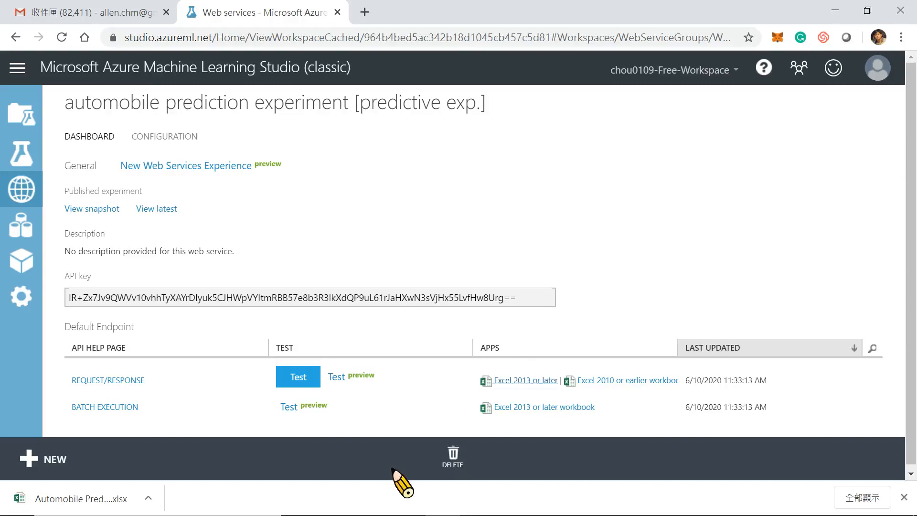
pyautogui.click(78, 497)
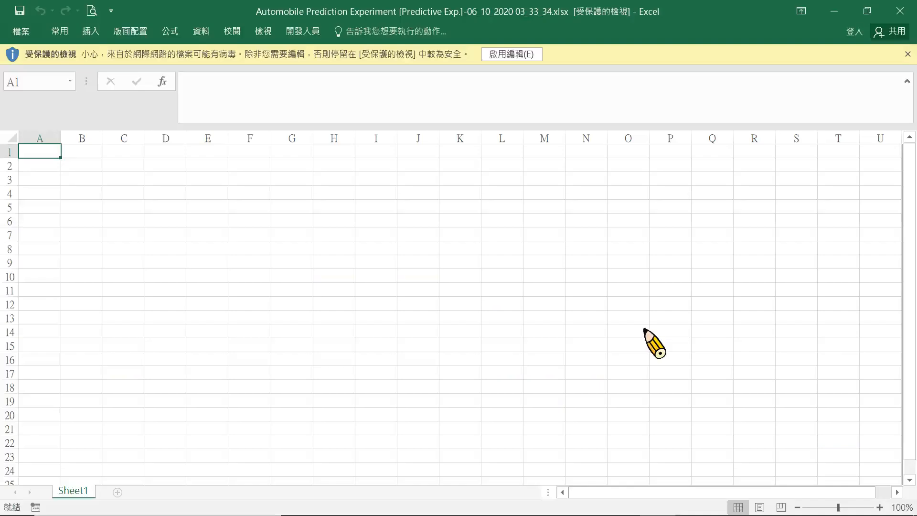
pyautogui.click(527, 56)
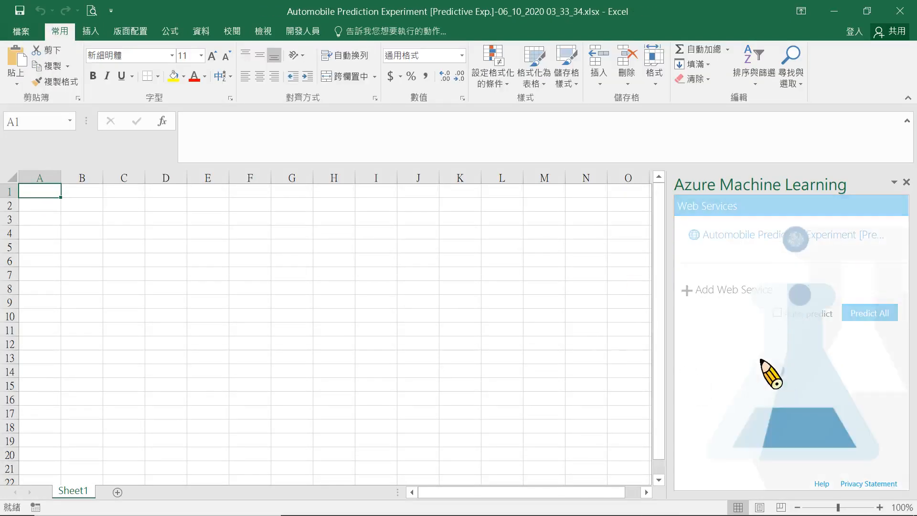
# Open the Automobile Prediction Experiment web service in the Azure Machine Learning add-in and insert its sample data.
pyautogui.click(754, 234)
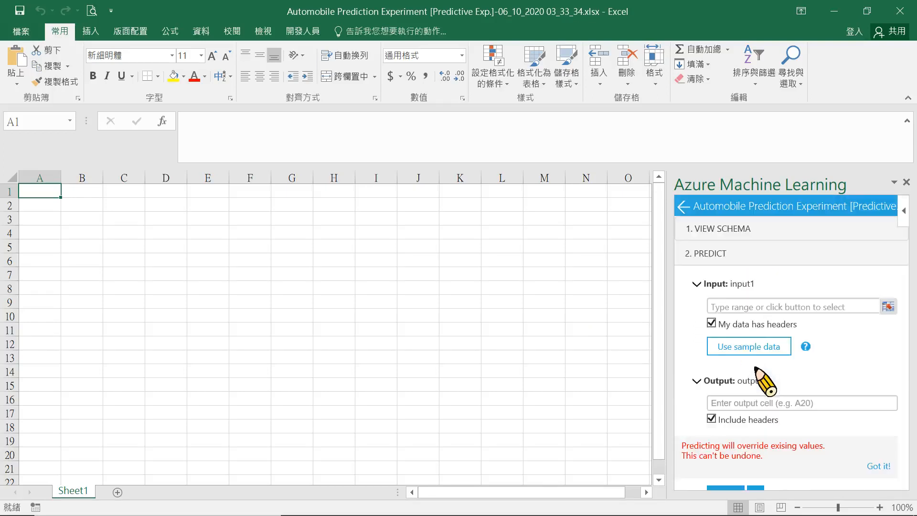
pyautogui.click(748, 347)
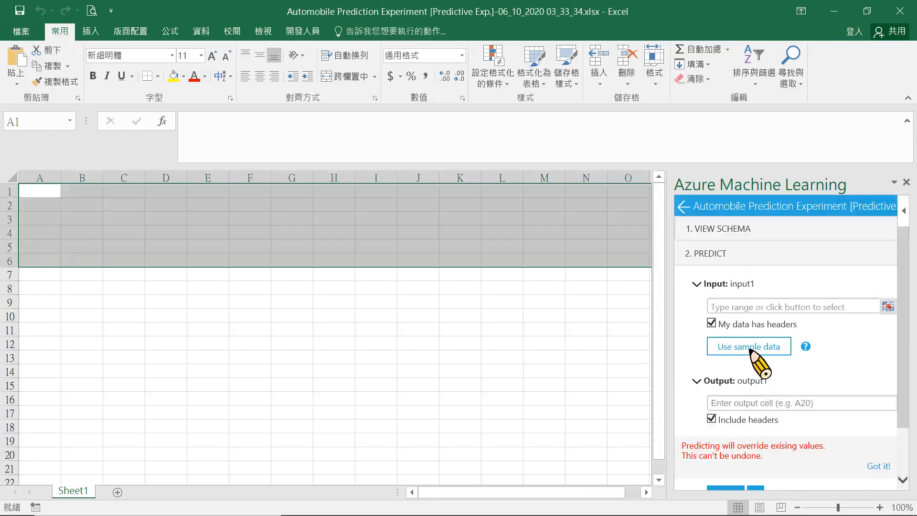
# Set the web service's prediction input to the sample data range Sheet1!A1:Z6.
pyautogui.moveTo(521, 493); pyautogui.dragTo(640, 497)
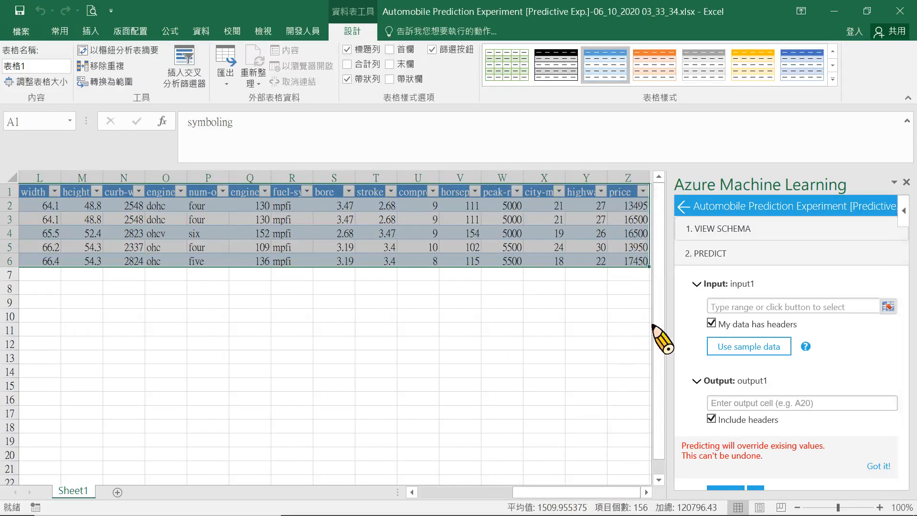
pyautogui.click(888, 307)
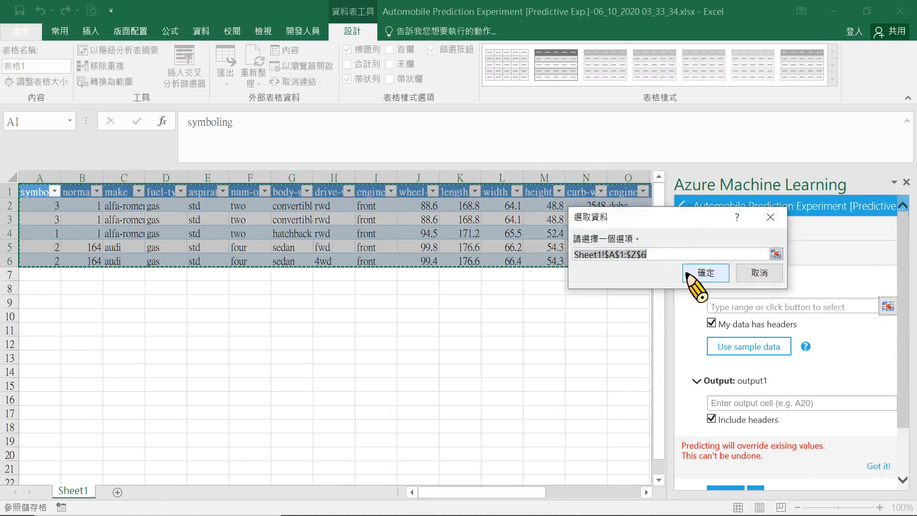
pyautogui.click(715, 275)
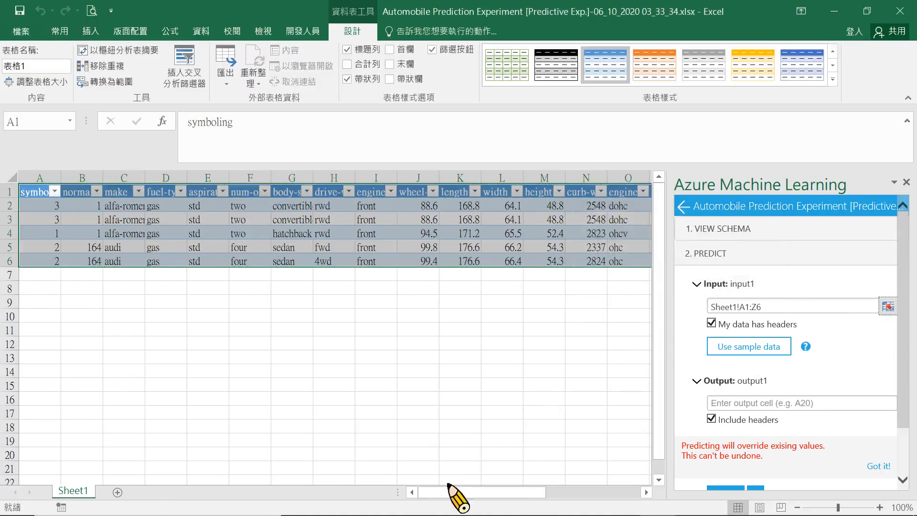
# Set the prediction output cell to Sheet1!AA1 with headers included and run the prediction on the sample rows.
pyautogui.moveTo(461, 495); pyautogui.dragTo(579, 501)
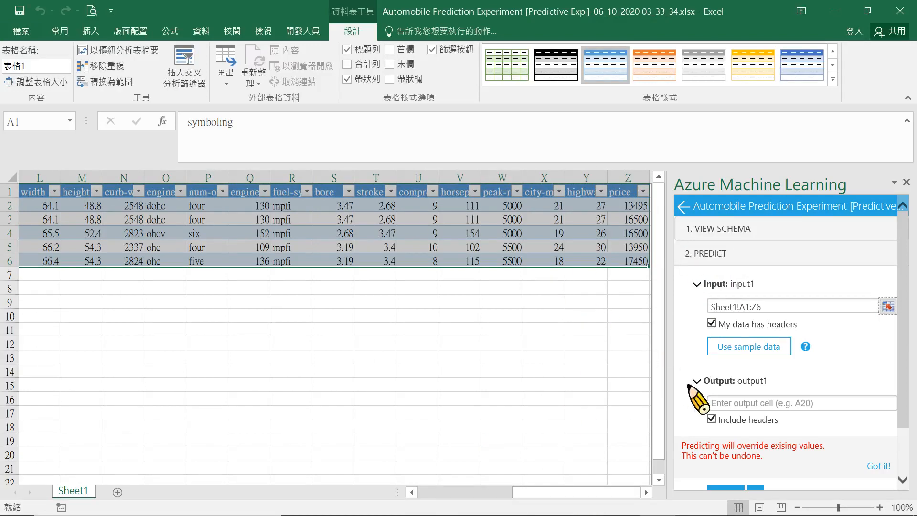
pyautogui.click(765, 307)
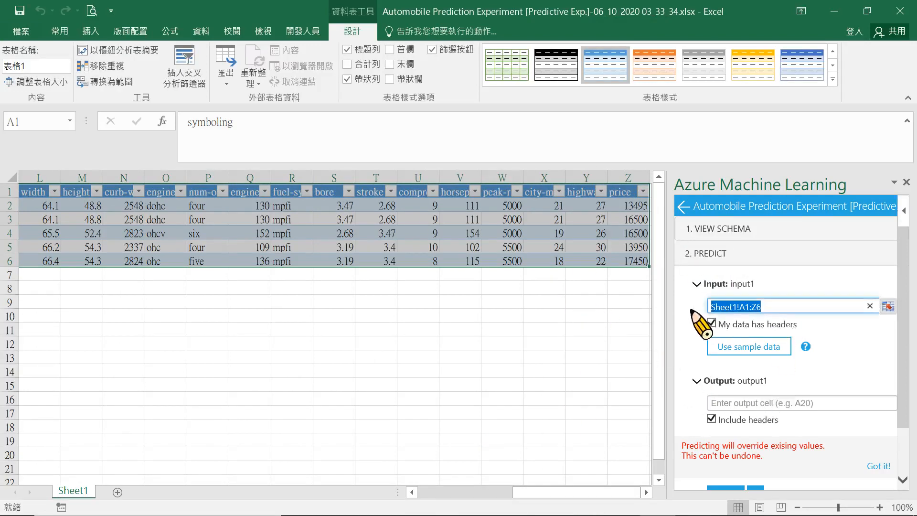
pyautogui.click(737, 404)
pyautogui.hotkey('ctrl', 'v')
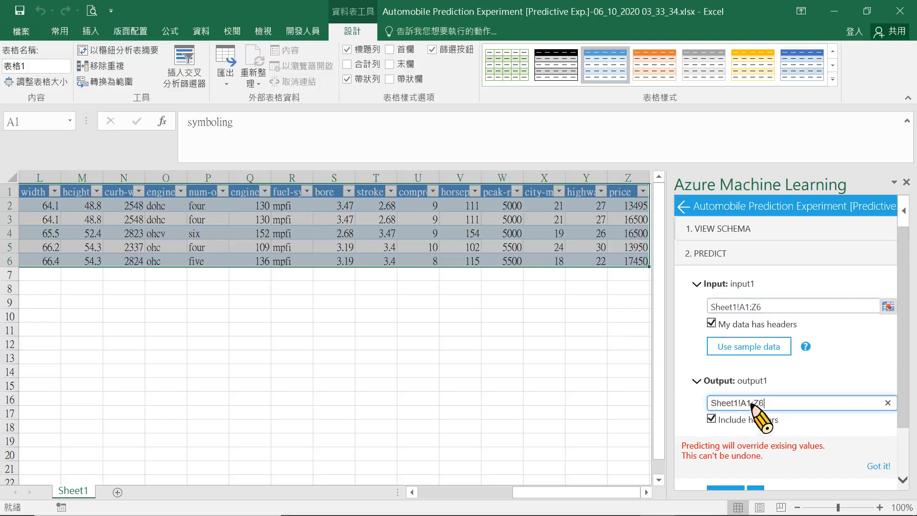
pyautogui.click(646, 492)
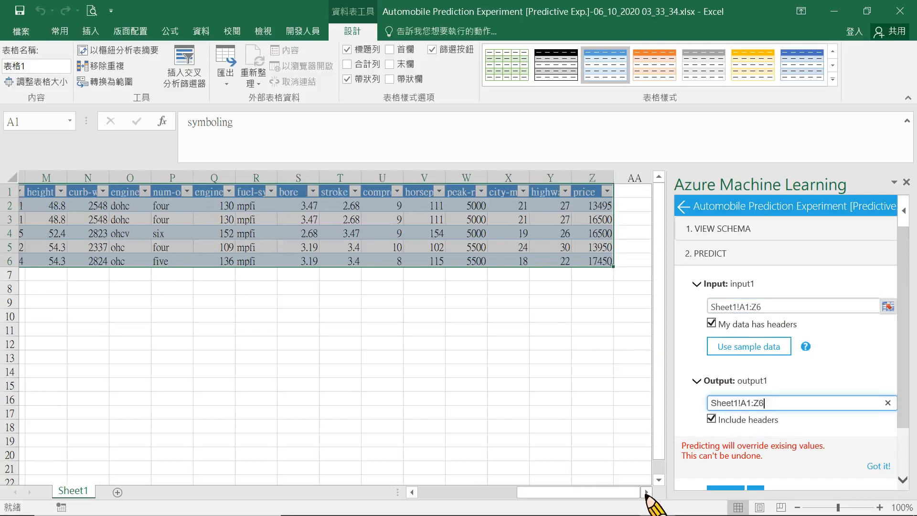
pyautogui.click(646, 492)
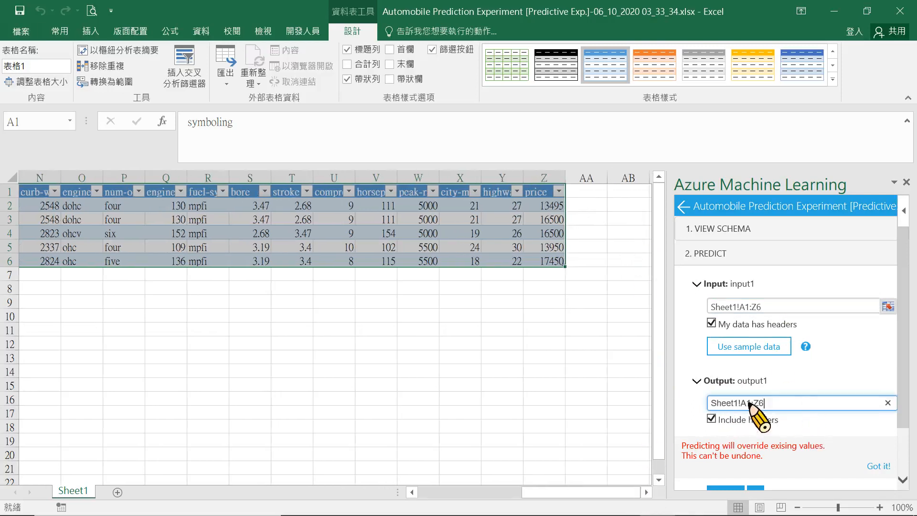
pyautogui.moveTo(753, 404); pyautogui.dragTo(786, 405)
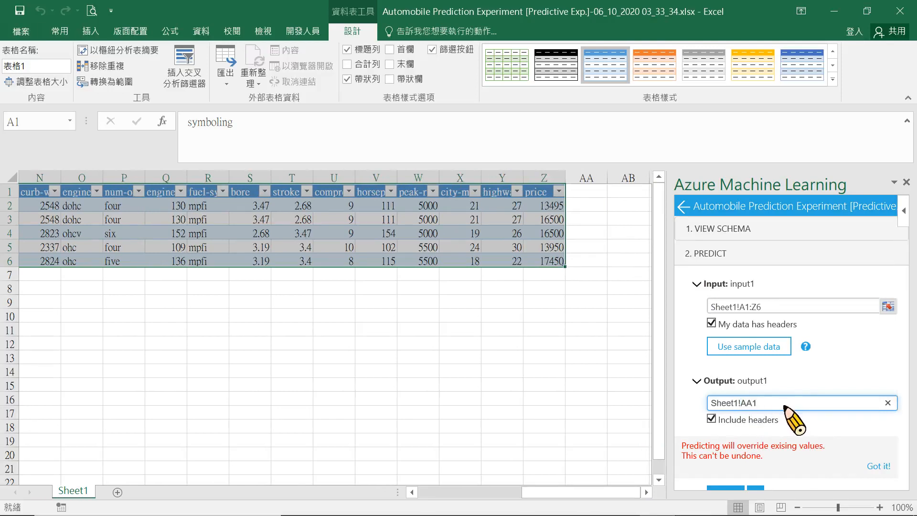
pyautogui.click(880, 466)
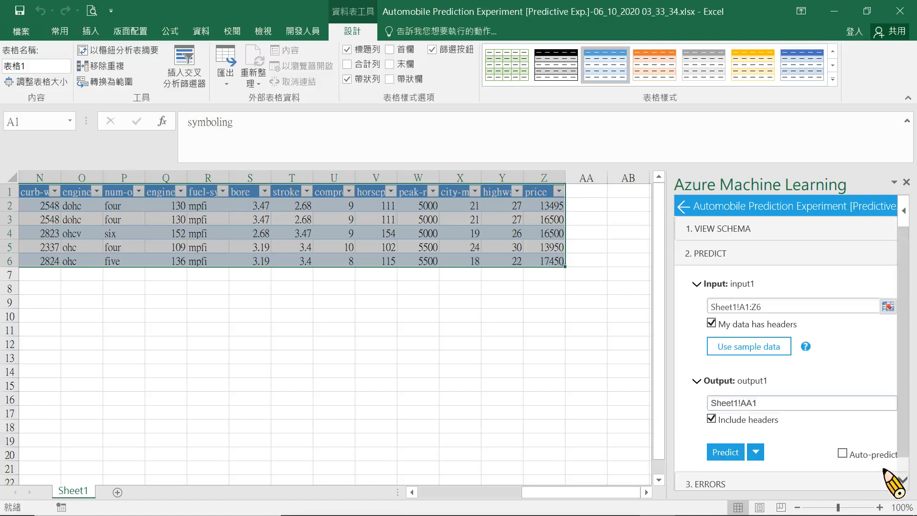
pyautogui.click(735, 454)
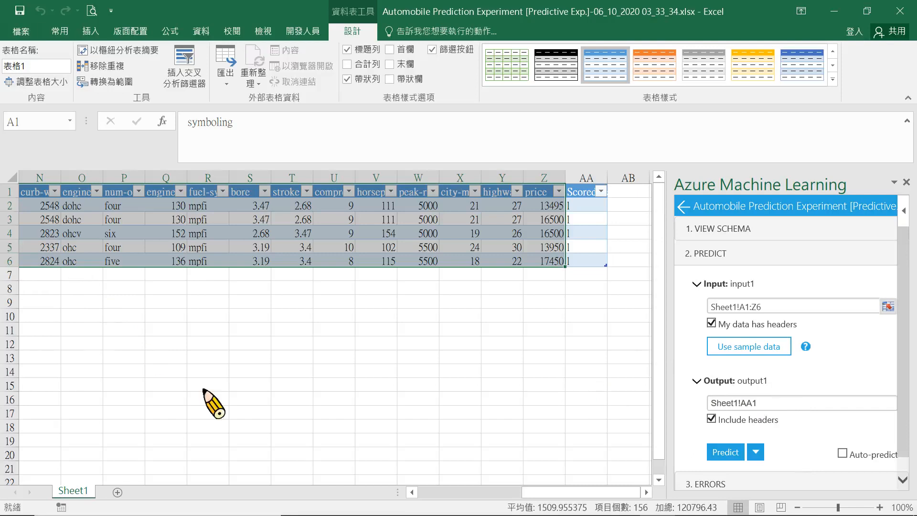
# Copy the last sample record, A6:Z6, and paste it as values into row 7 starting at A7.
pyautogui.moveTo(523, 495); pyautogui.dragTo(422, 493)
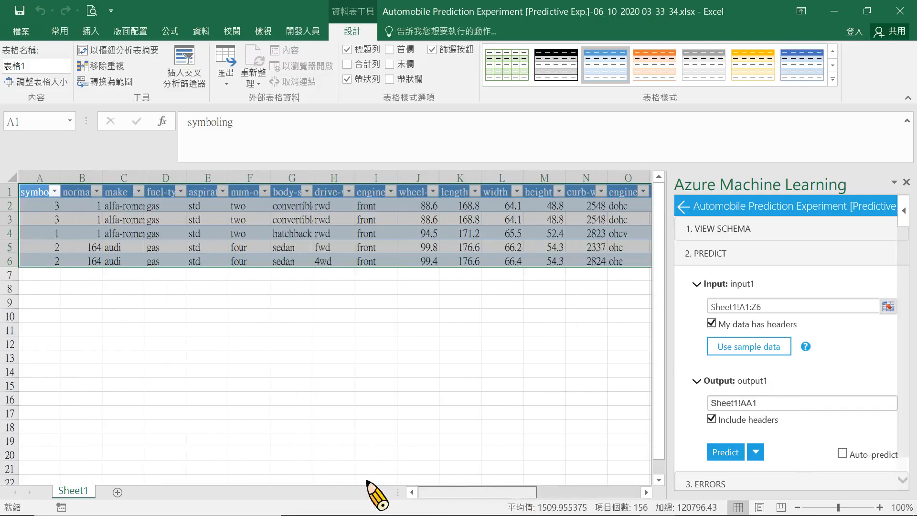
pyautogui.click(43, 264)
pyautogui.moveTo(43, 264); pyautogui.dragTo(537, 270)
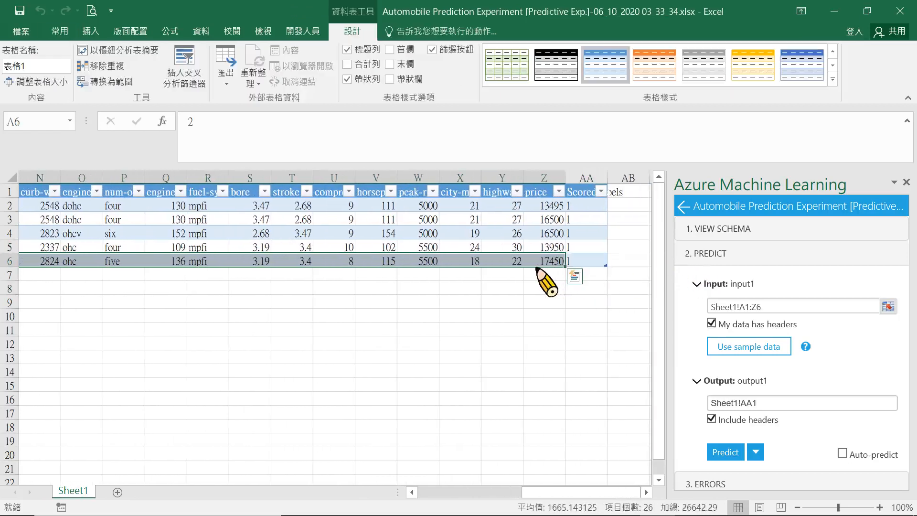
pyautogui.hotkey('ctrl', 'c')
pyautogui.click(24, 276)
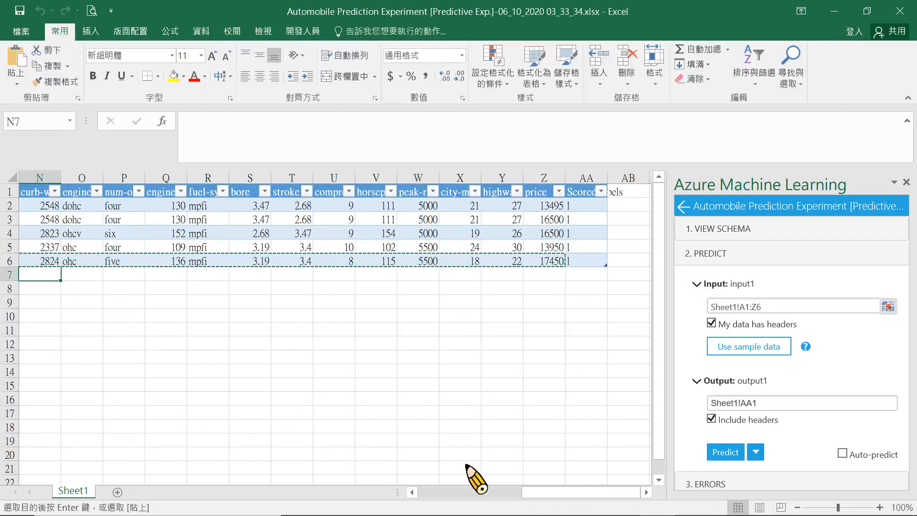
pyautogui.moveTo(530, 492); pyautogui.dragTo(401, 491)
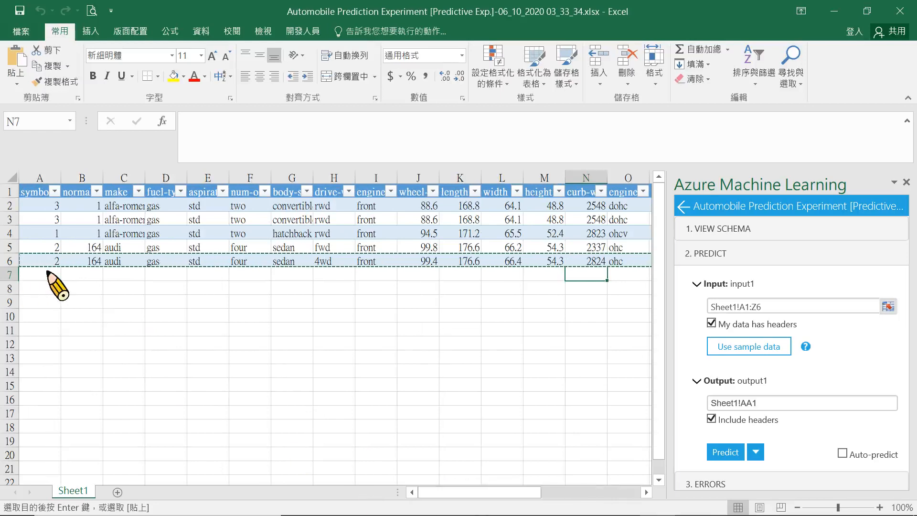
pyautogui.click(46, 275)
pyautogui.rightClick(47, 275)
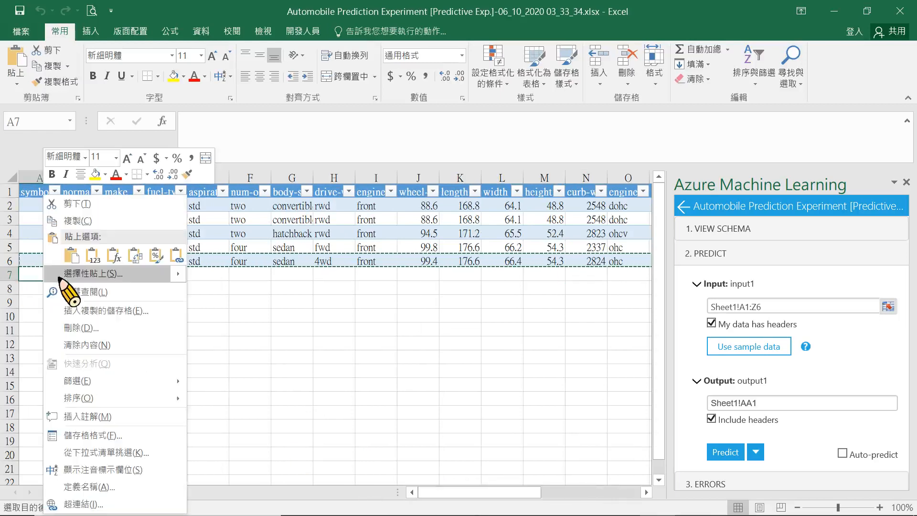
pyautogui.click(92, 256)
pyautogui.click(293, 370)
# In row 7, set the drive-wheels value to rwd, the normalized losses in B7 to 1 and the symboling value to 1.
pyautogui.click(333, 288)
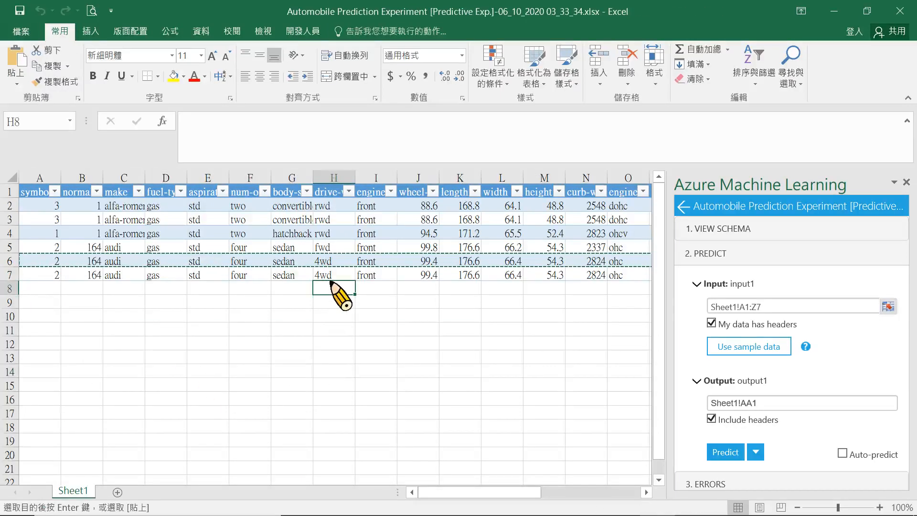
pyautogui.click(331, 277)
pyautogui.write('ㄐ')
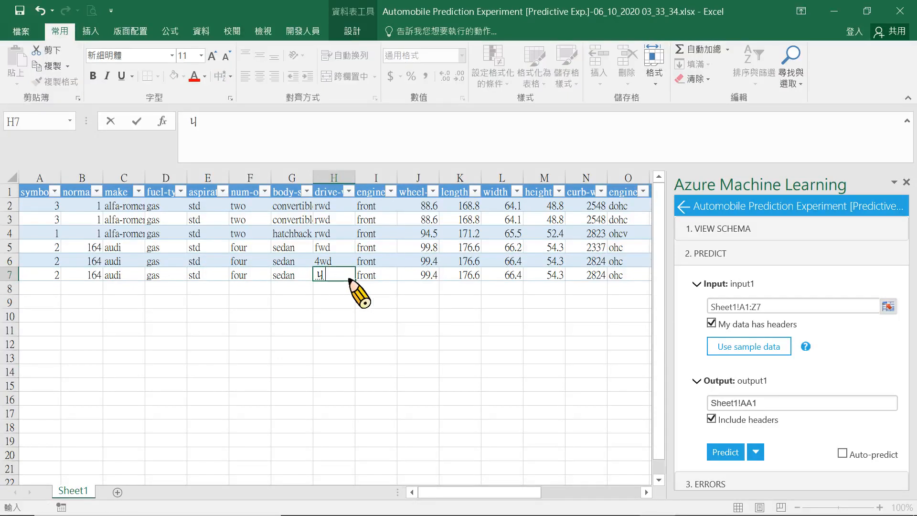
pyautogui.click(98, 277)
pyautogui.write('1')
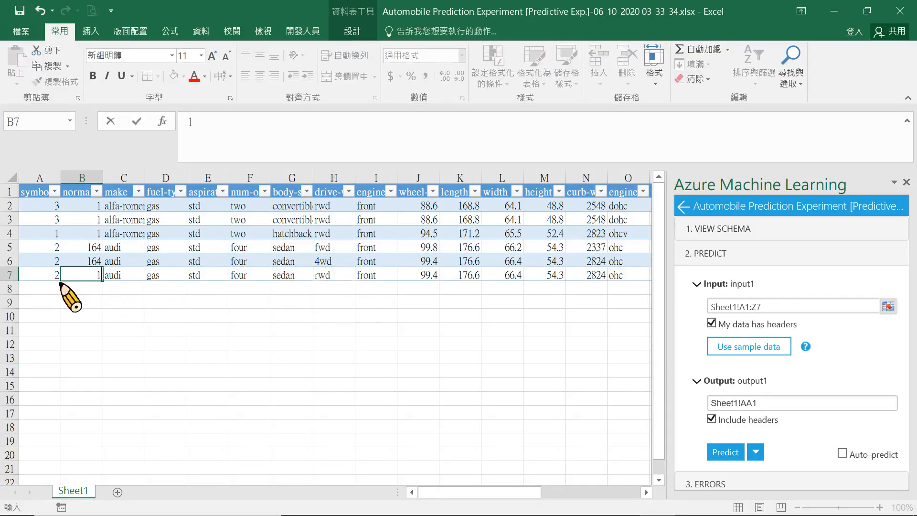
pyautogui.click(53, 275)
pyautogui.write('1')
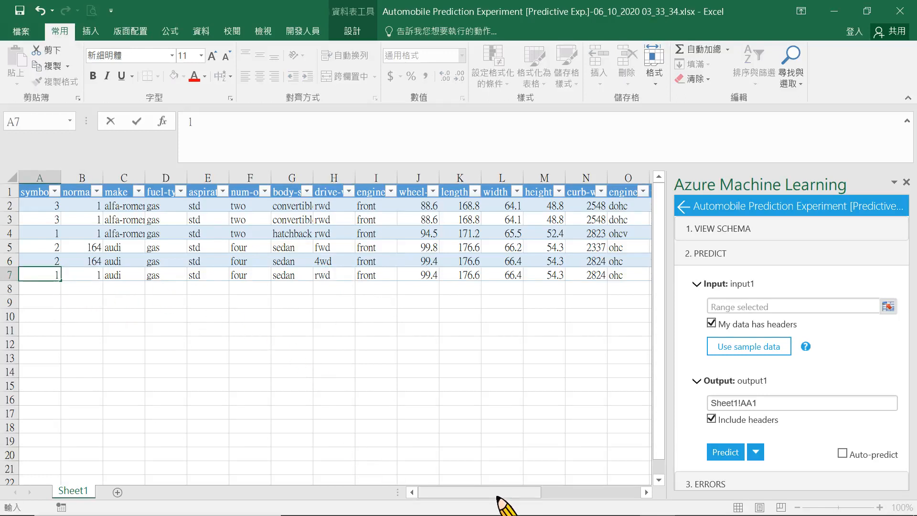
# Set the prediction input to only the new record, Sheet1!A7:Z7, and mark the input data as having no headers.
pyautogui.moveTo(497, 495); pyautogui.dragTo(628, 503)
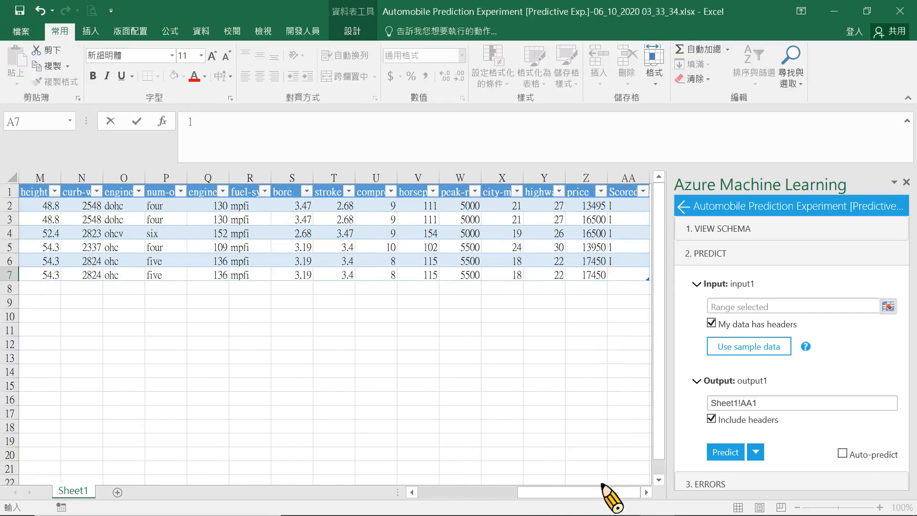
pyautogui.moveTo(614, 497); pyautogui.dragTo(409, 495)
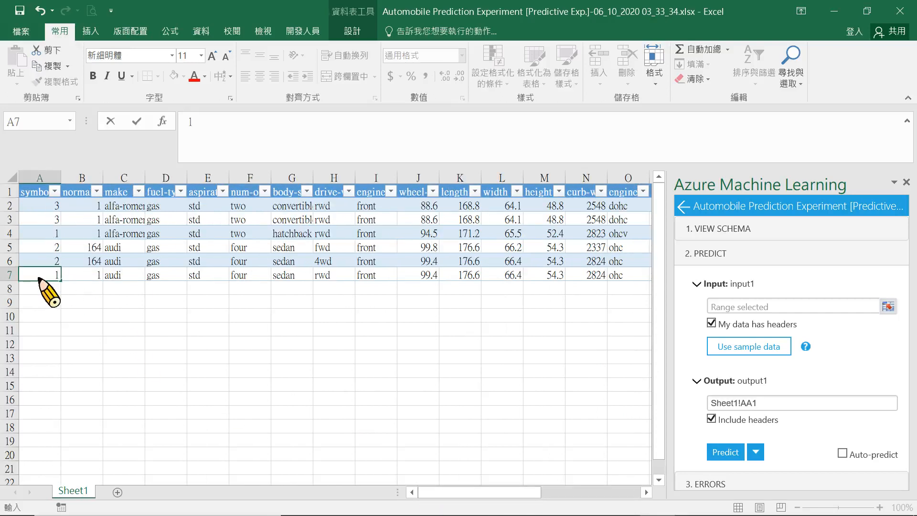
pyautogui.click(30, 300)
pyautogui.moveTo(35, 274); pyautogui.dragTo(539, 276)
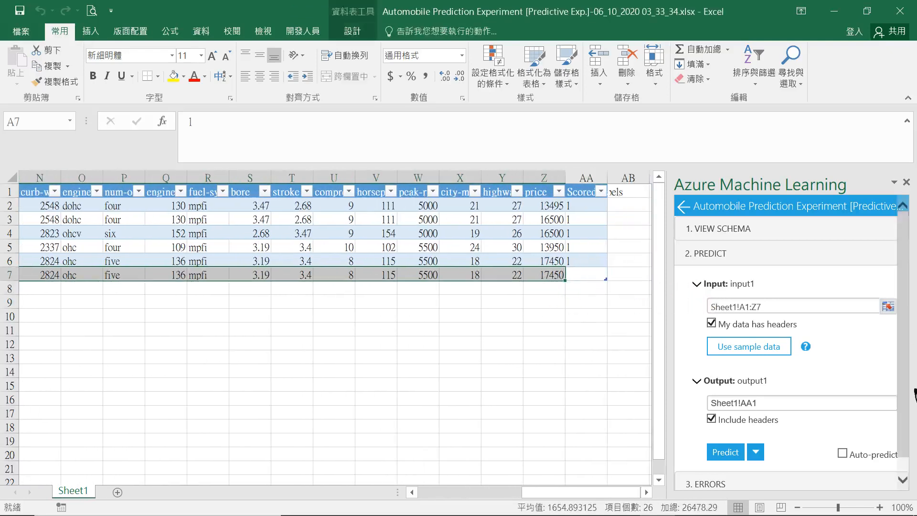
pyautogui.click(888, 307)
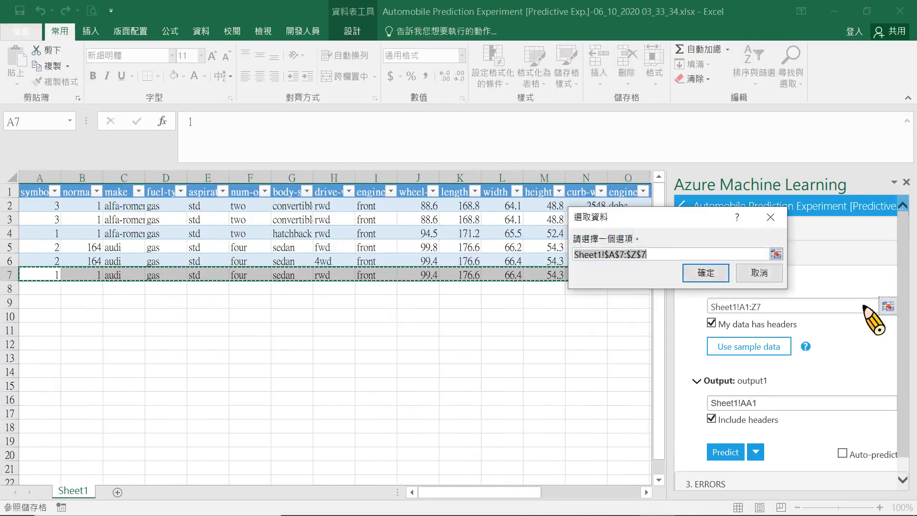
pyautogui.click(708, 273)
pyautogui.click(711, 323)
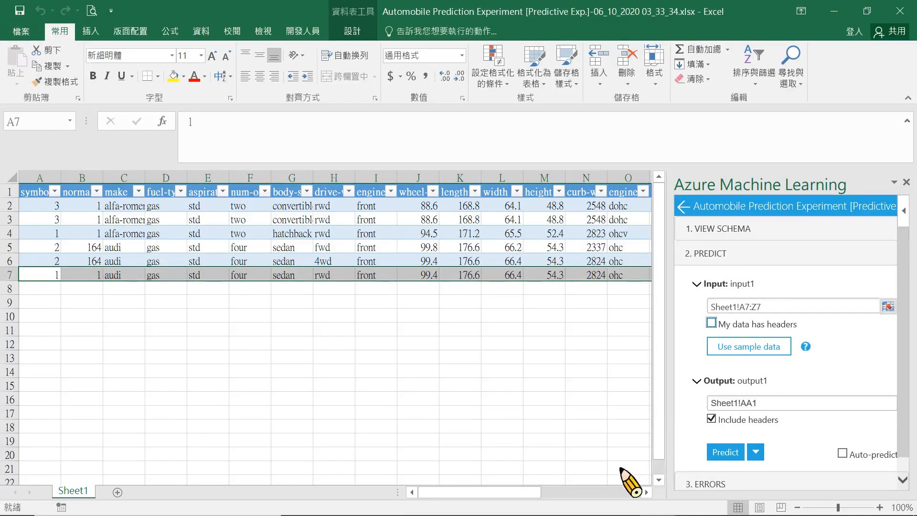
# Set the output cell to Sheet1!AA7 without headers, run the prediction for the new record and select its predicted label.
pyautogui.click(646, 492)
pyautogui.click(646, 493)
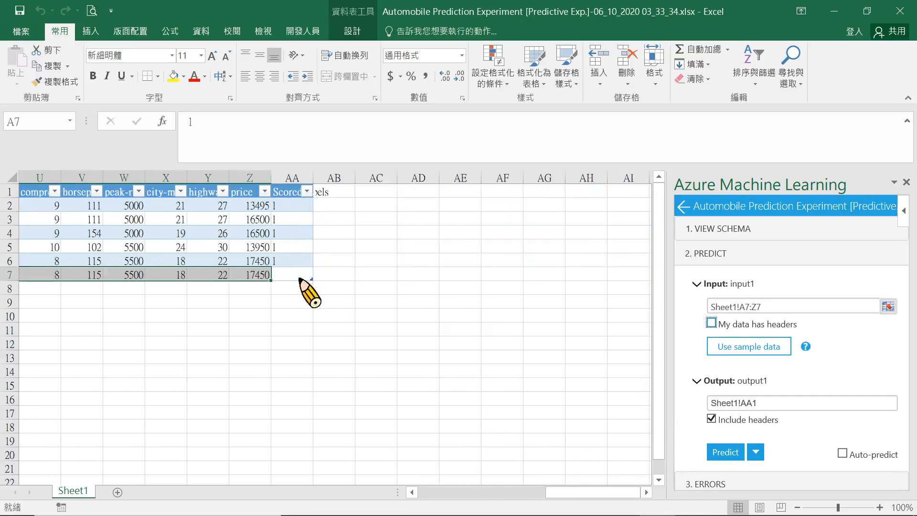
pyautogui.click(755, 406)
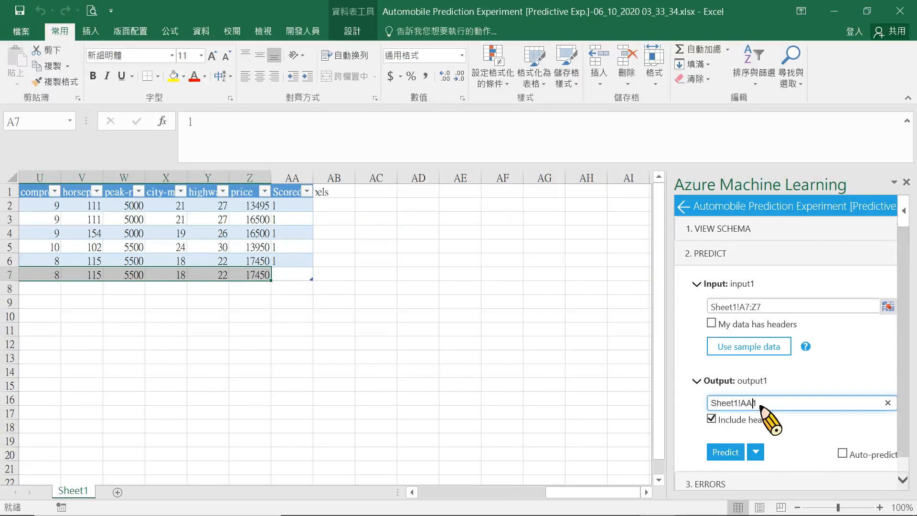
pyautogui.click(766, 406)
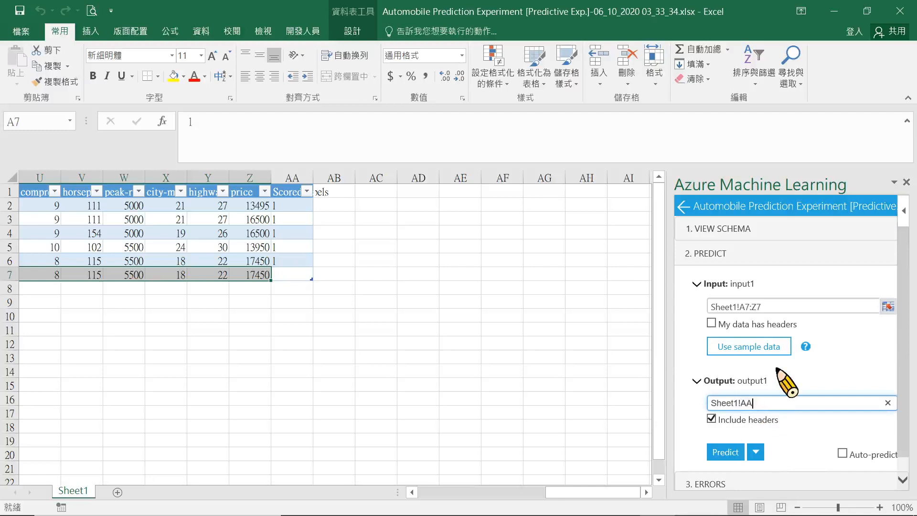
pyautogui.click(711, 418)
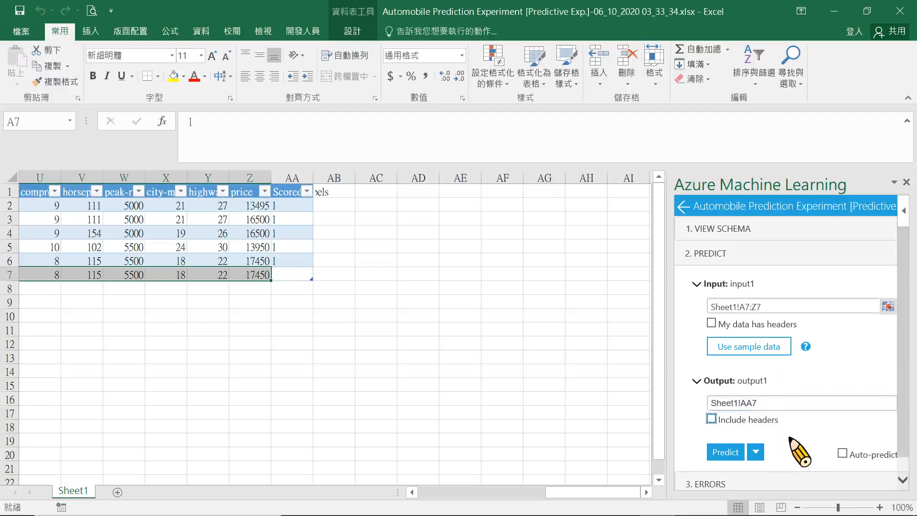
pyautogui.click(734, 451)
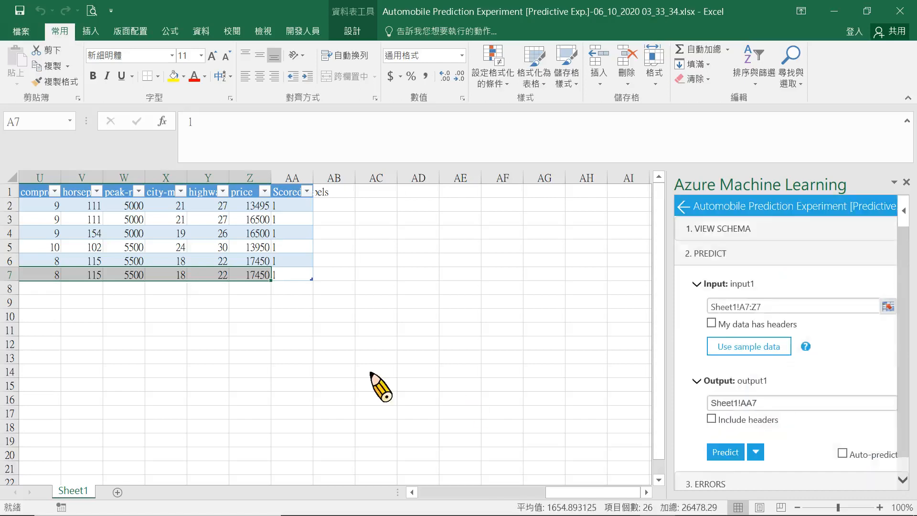
pyautogui.click(308, 276)
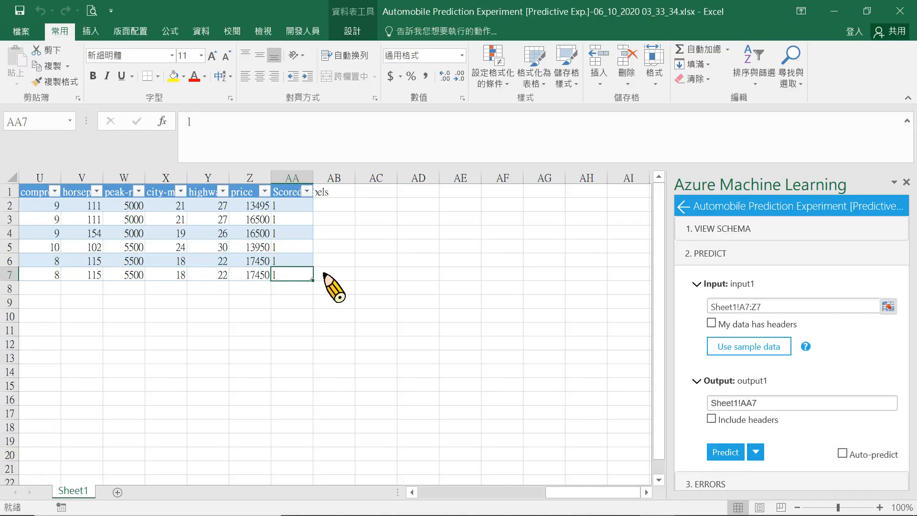
# Switch to Chrome and return to the automobile prediction web service's dashboard in Azure Machine Learning Studio.
pyautogui.moveTo(526, 502)
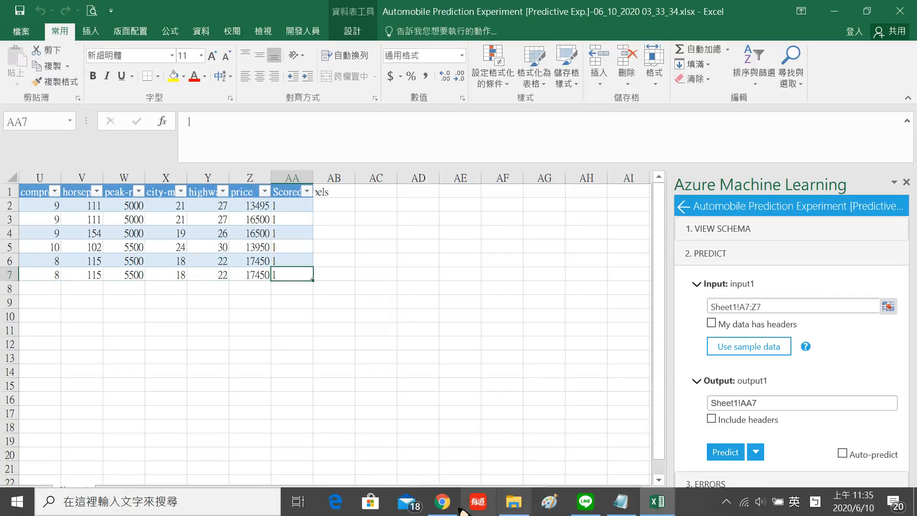
pyautogui.click(441, 500)
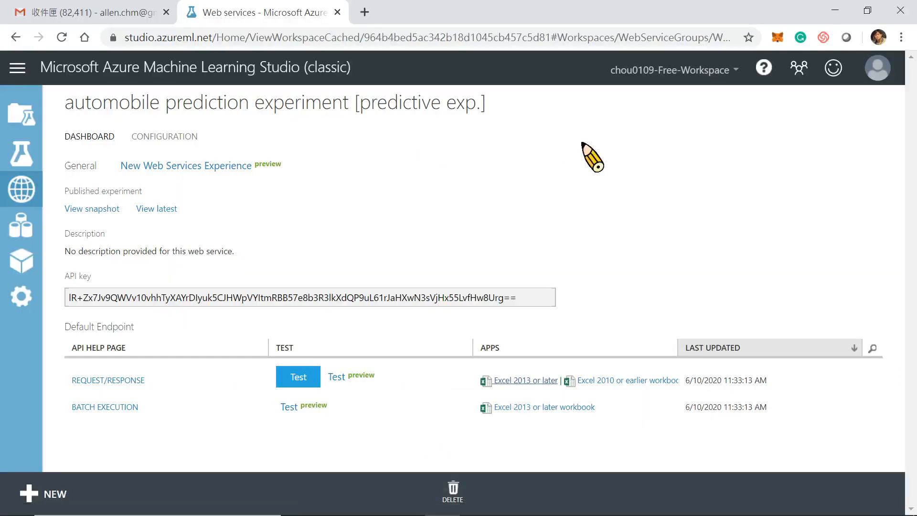
pyautogui.moveTo(423, 9)
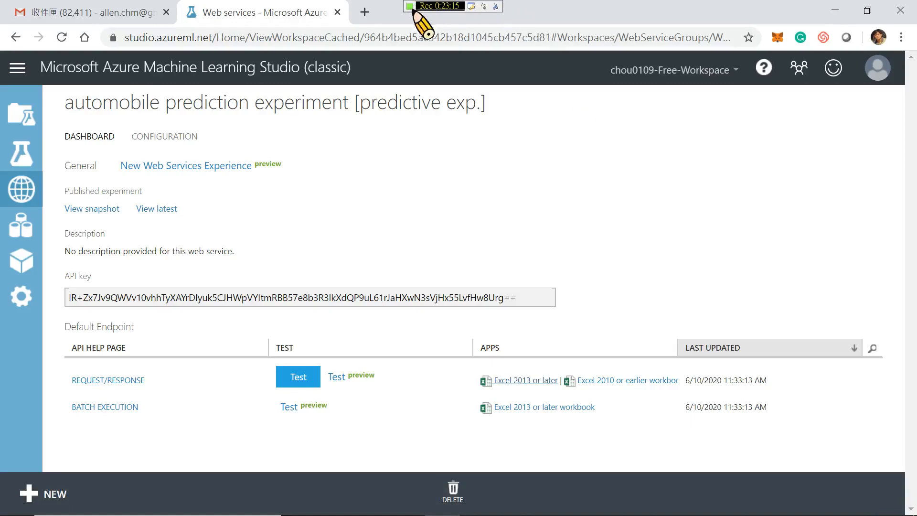